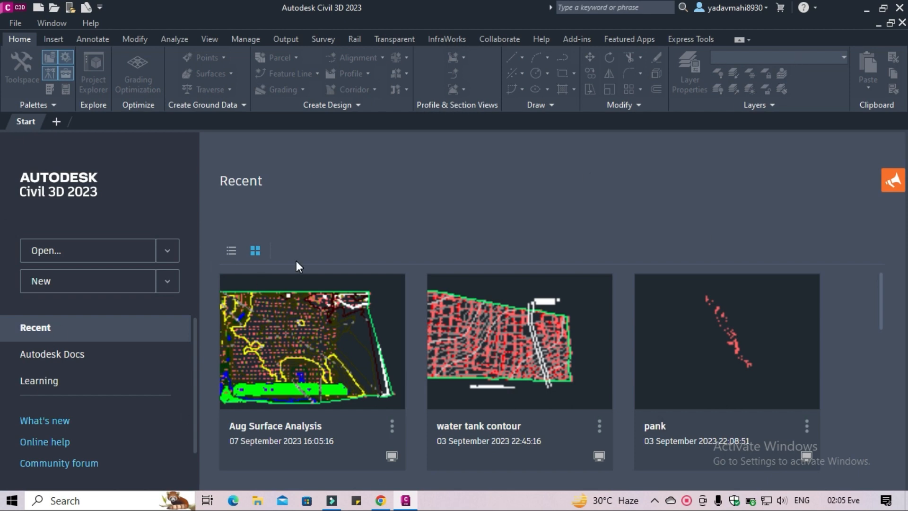
# Create a new blank drawing.
pyautogui.click(71, 277)
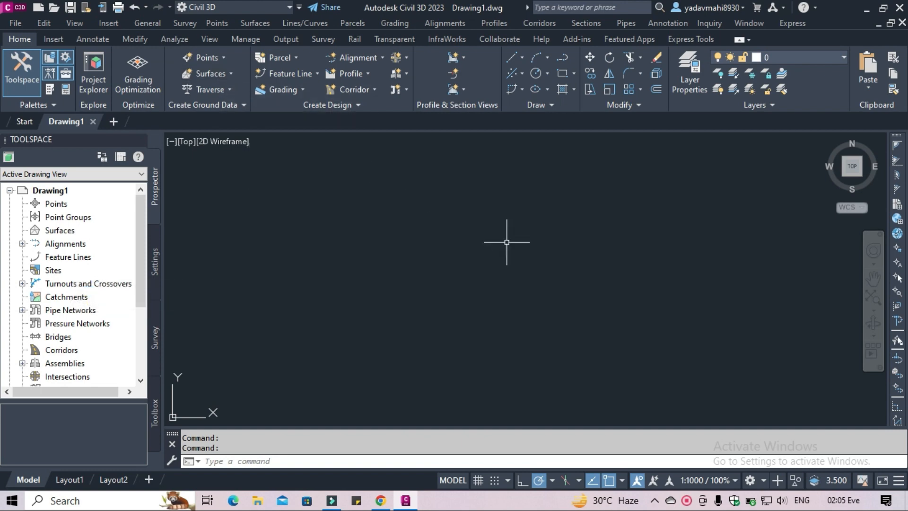
pyautogui.click(786, 386)
pyautogui.click(242, 190)
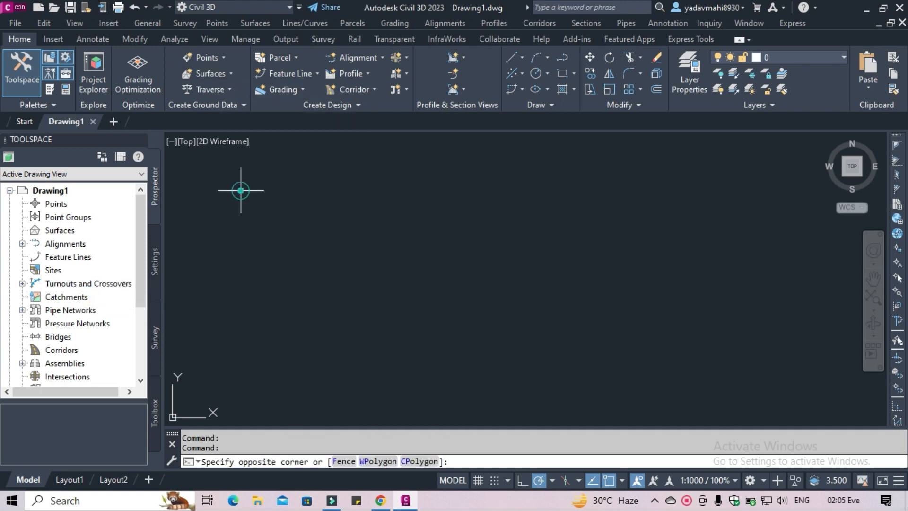
pyautogui.click(770, 386)
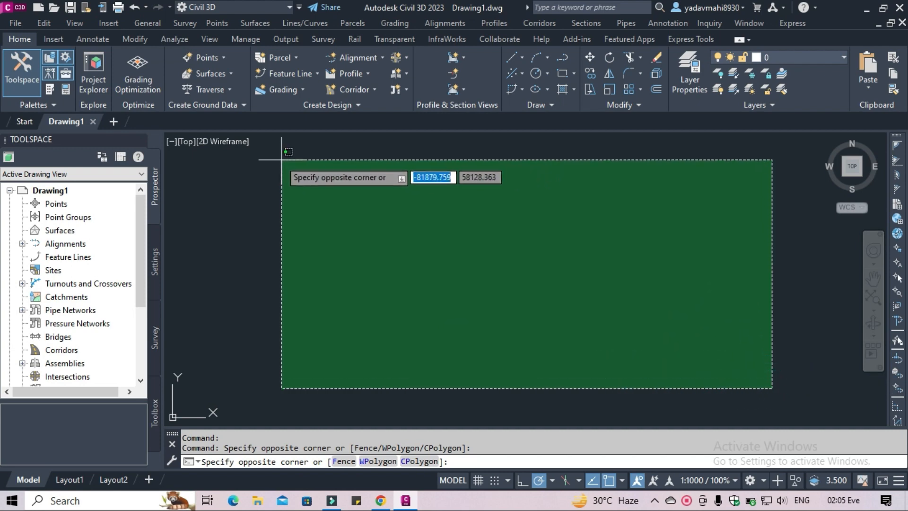
pyautogui.click(279, 163)
pyautogui.click(770, 396)
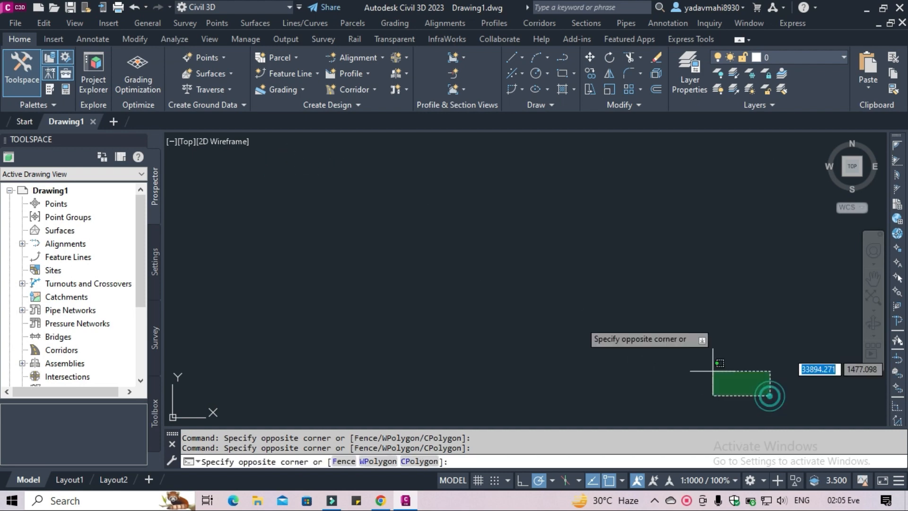
pyautogui.click(237, 176)
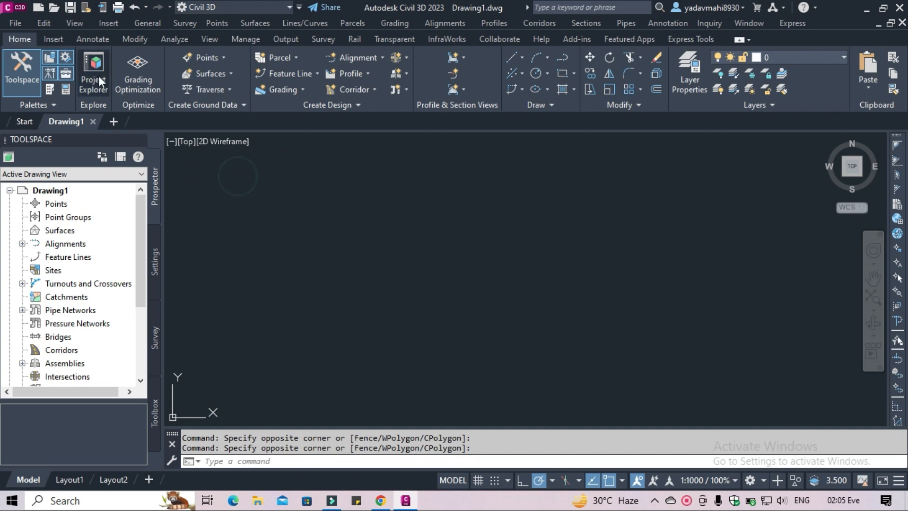
# Start importing points from a file and select the text file Total Station 148 B on the desktop as the source.
pyautogui.click(53, 39)
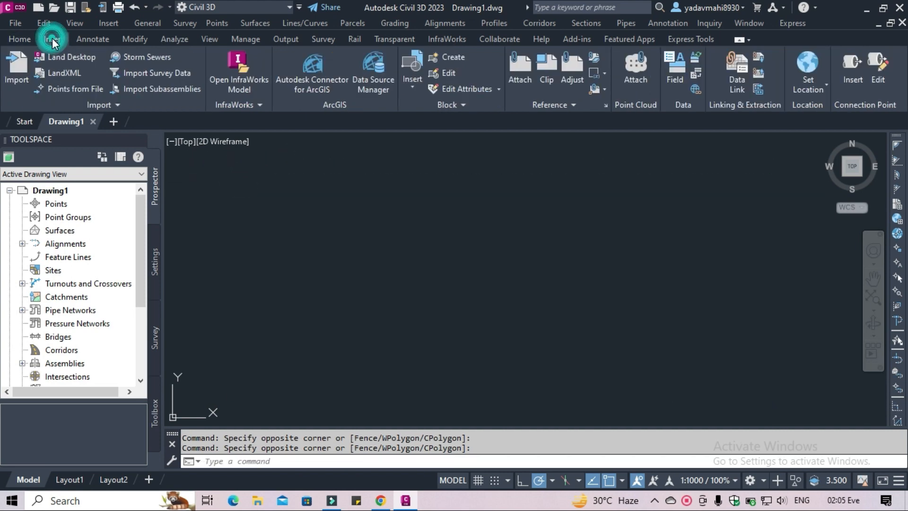
pyautogui.click(69, 91)
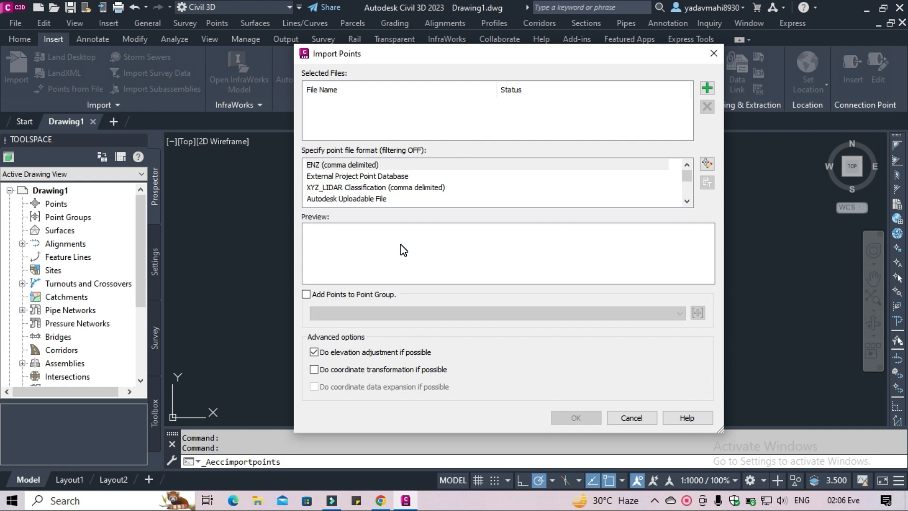
pyautogui.click(706, 89)
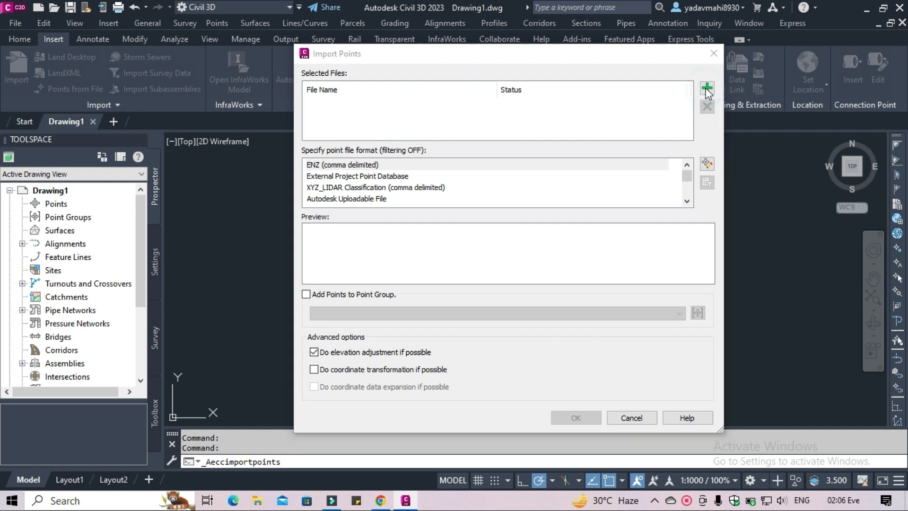
pyautogui.scroll(-2, 197, 298)
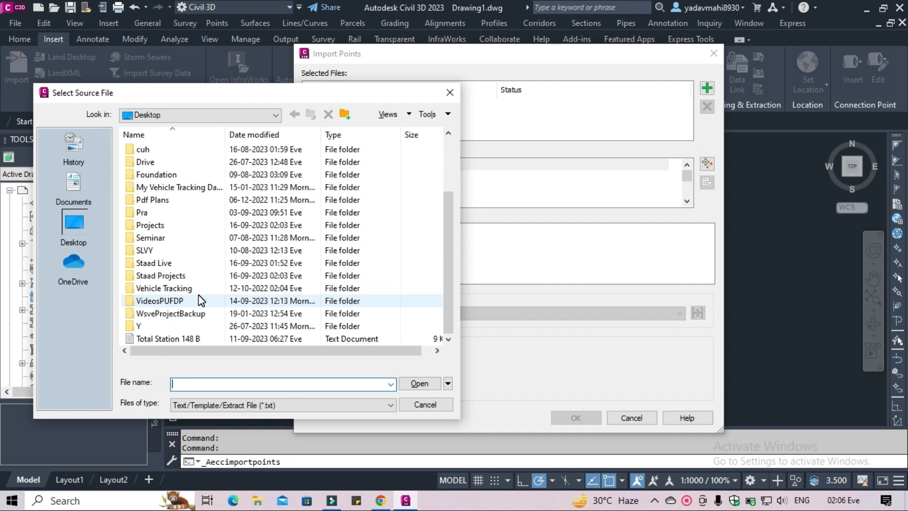
pyautogui.click(197, 340)
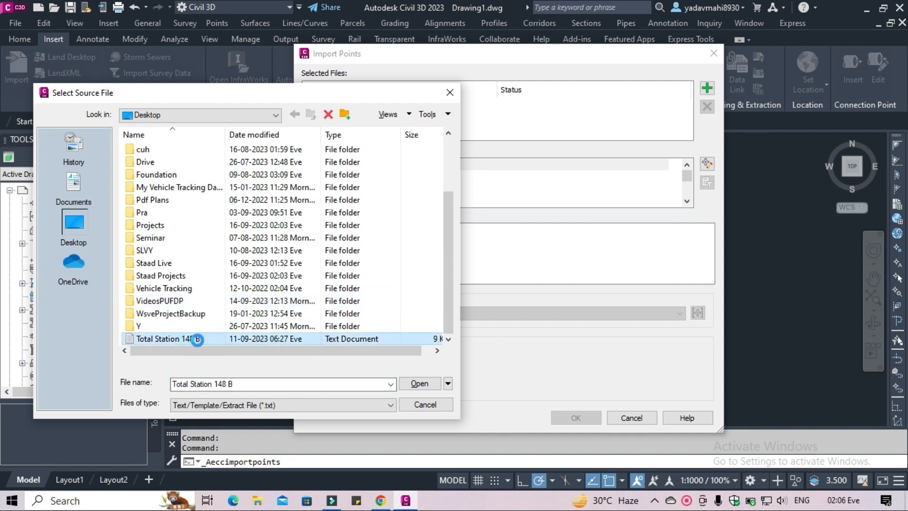
# Open the Total Station 148 B text file, review its coordinate rows from first to last, and close it again.
pyautogui.rightClick(198, 339)
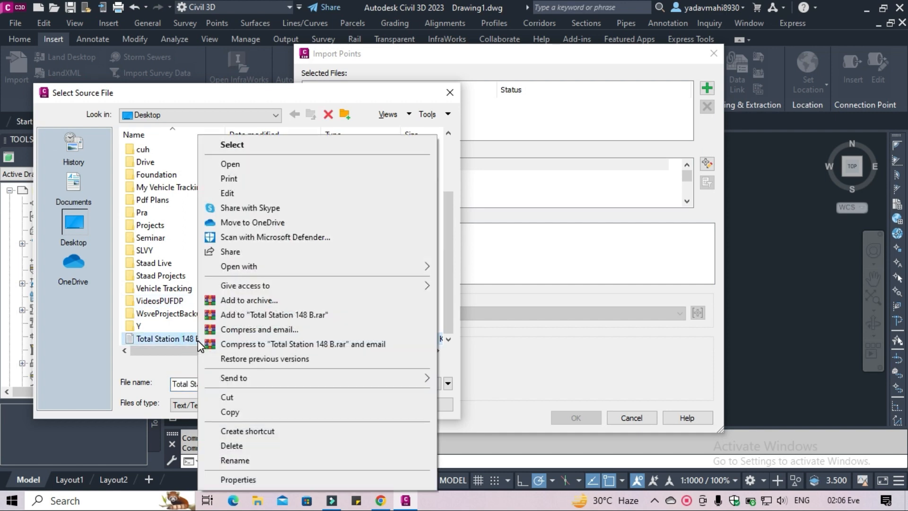
pyautogui.click(265, 167)
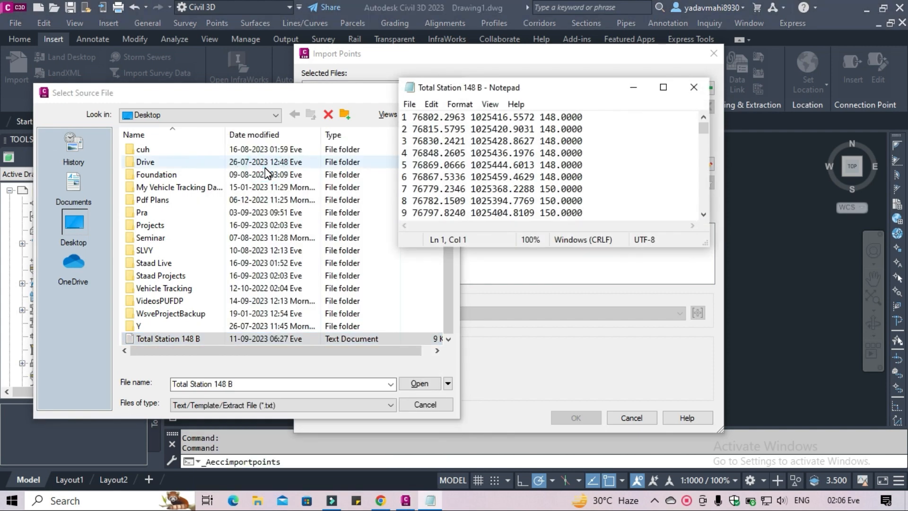
pyautogui.moveTo(702, 131); pyautogui.dragTo(696, 208)
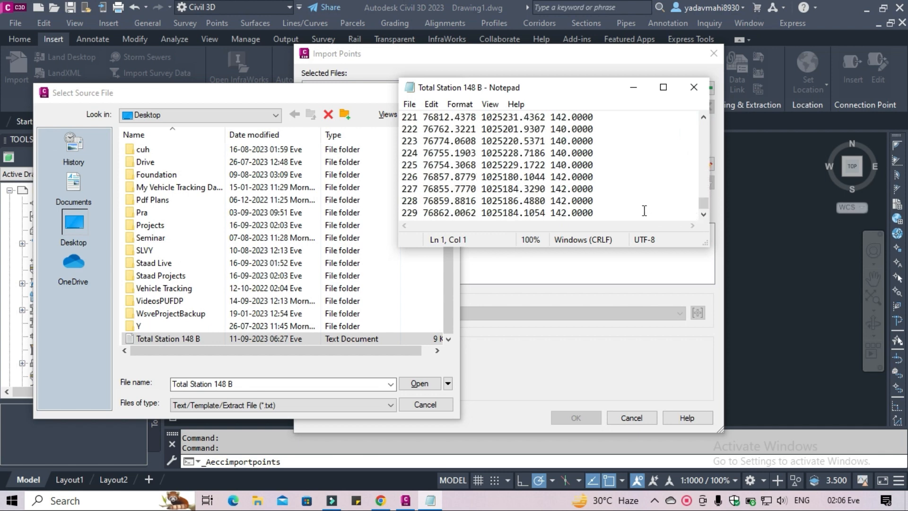
pyautogui.moveTo(703, 209); pyautogui.dragTo(691, 124)
pyautogui.click(690, 86)
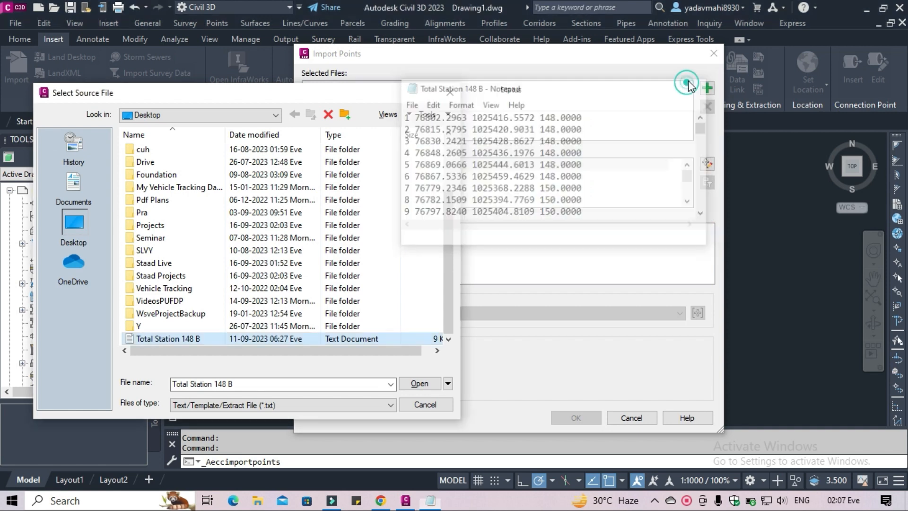
# Load Total Station 148 B and import its points using the PENZD (space delimited) point file format.
pyautogui.click(420, 384)
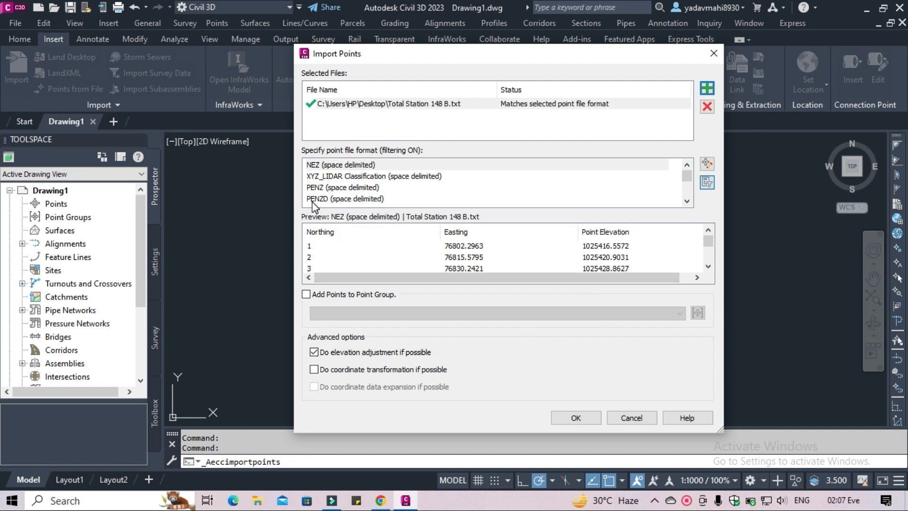
pyautogui.click(363, 198)
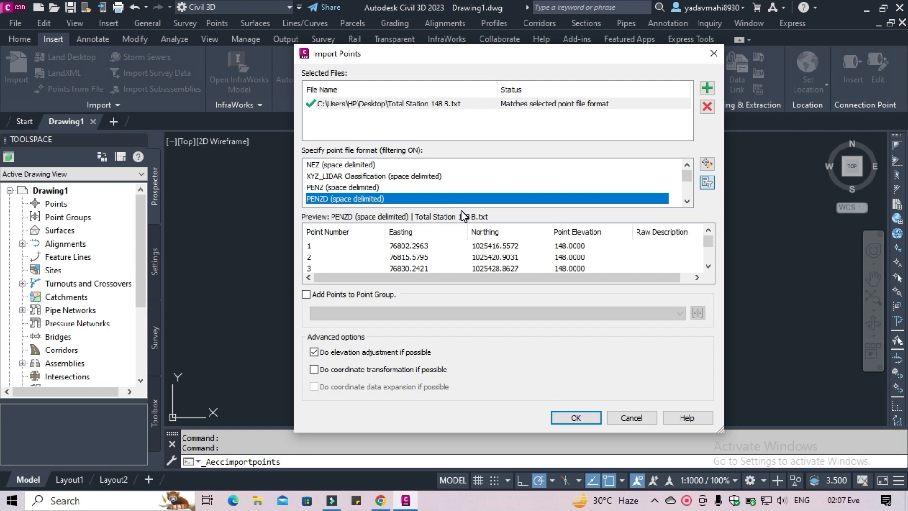
pyautogui.click(565, 421)
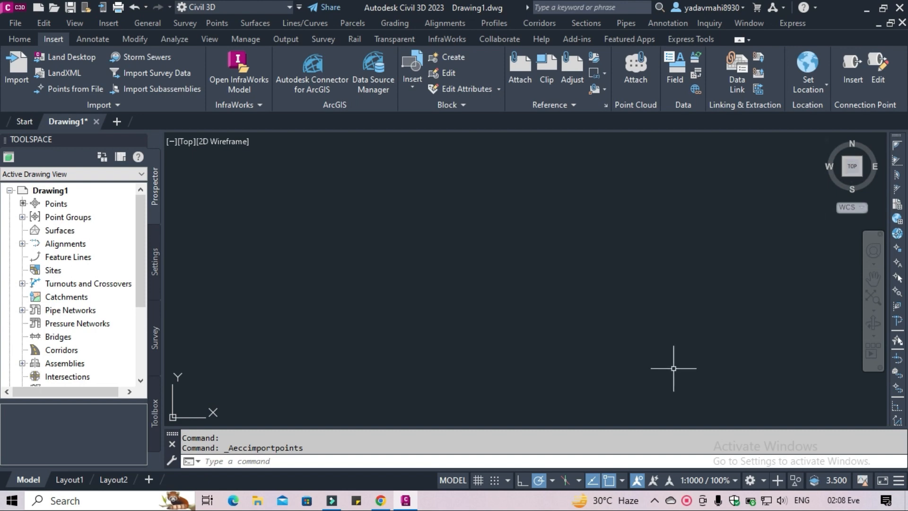
# Zoom to the drawing extents to display all the imported survey points.
pyautogui.write('z')
pyautogui.press('Return')
pyautogui.write('e')
pyautogui.press('Return')
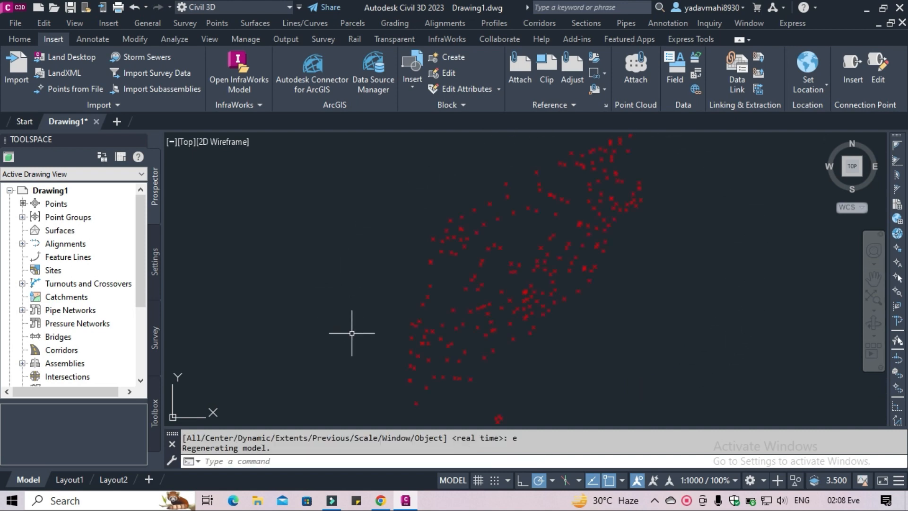
pyautogui.click(699, 308)
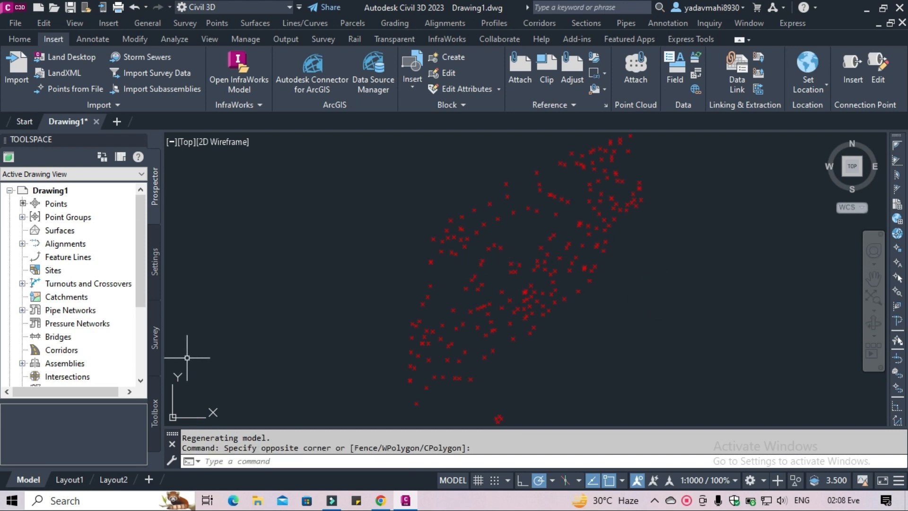
# Start a new point group with the point style Tree and the point label style Elevation Only.
pyautogui.click(68, 219)
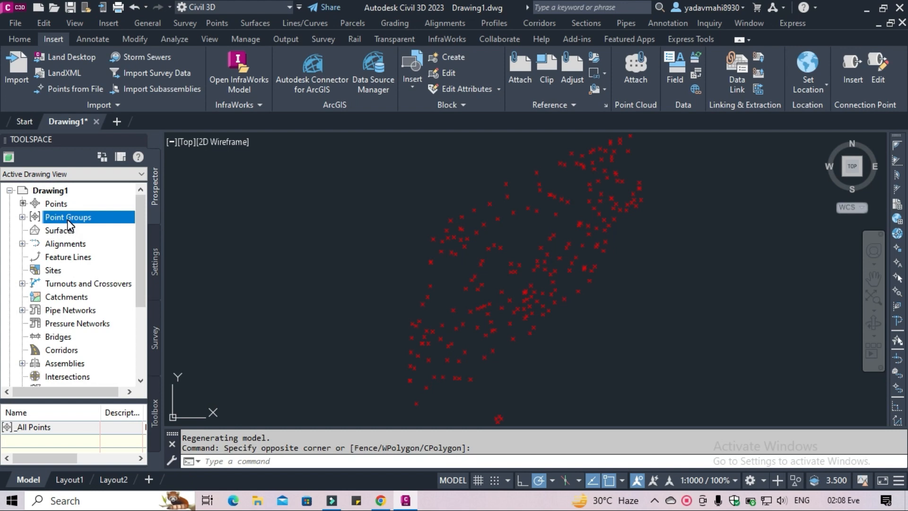
pyautogui.rightClick(69, 224)
pyautogui.click(134, 248)
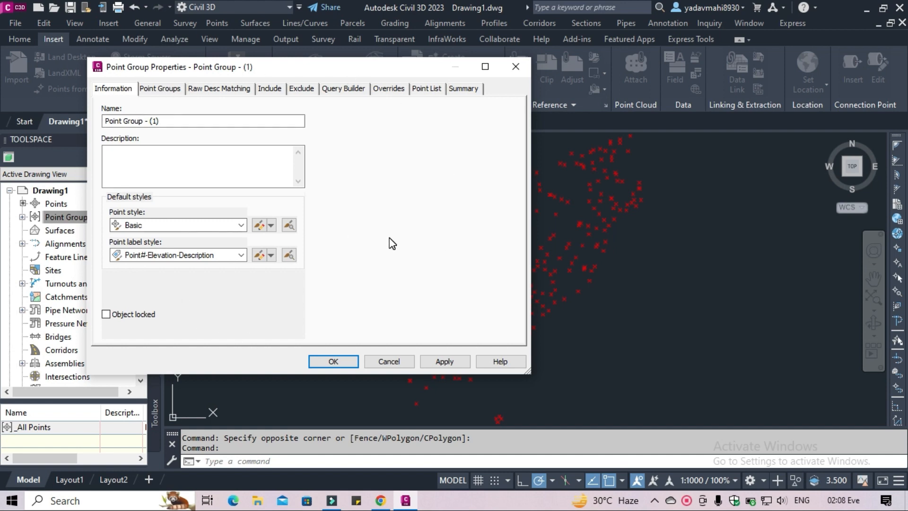
pyautogui.click(192, 172)
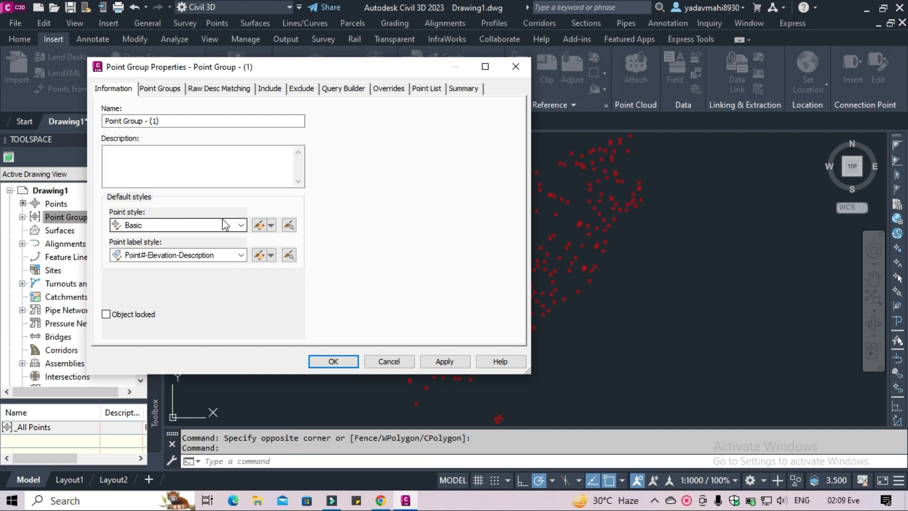
pyautogui.click(241, 225)
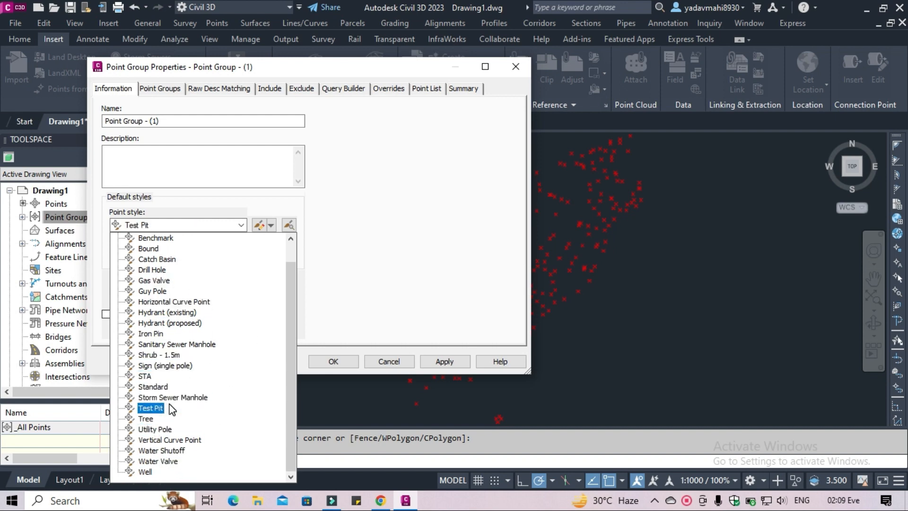
pyautogui.click(146, 419)
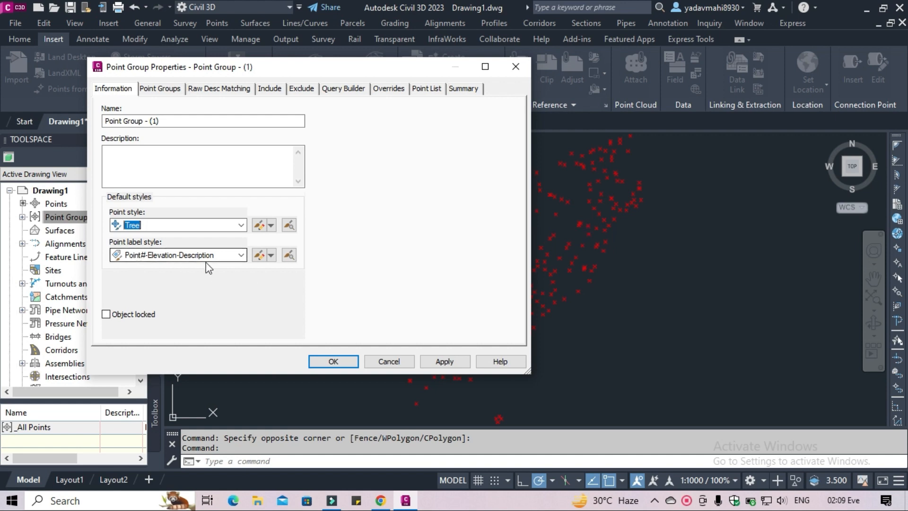
pyautogui.click(241, 256)
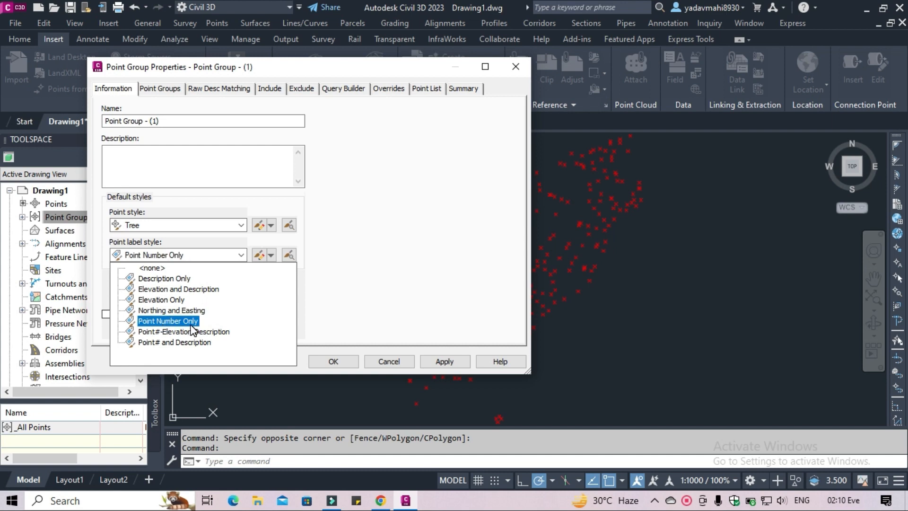
pyautogui.click(165, 300)
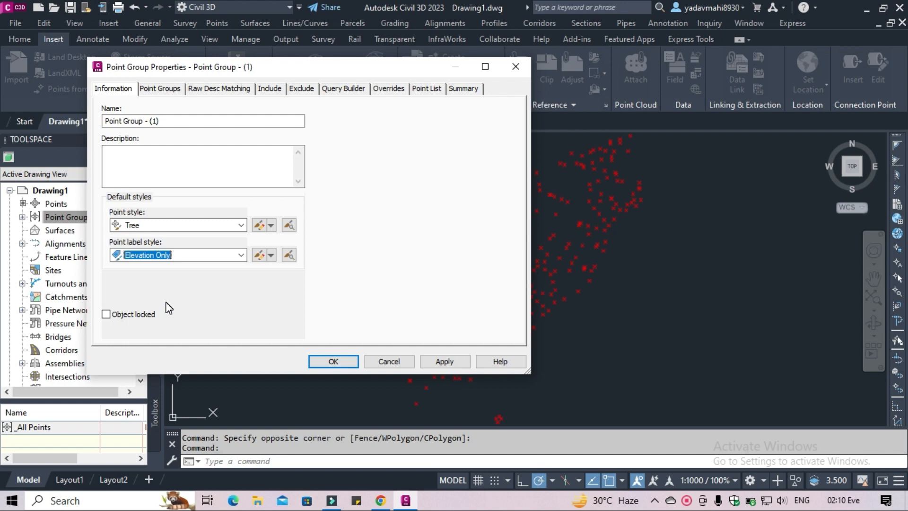
# Include the _All Points group in the new point group, apply the properties and finish creating it.
pyautogui.click(178, 91)
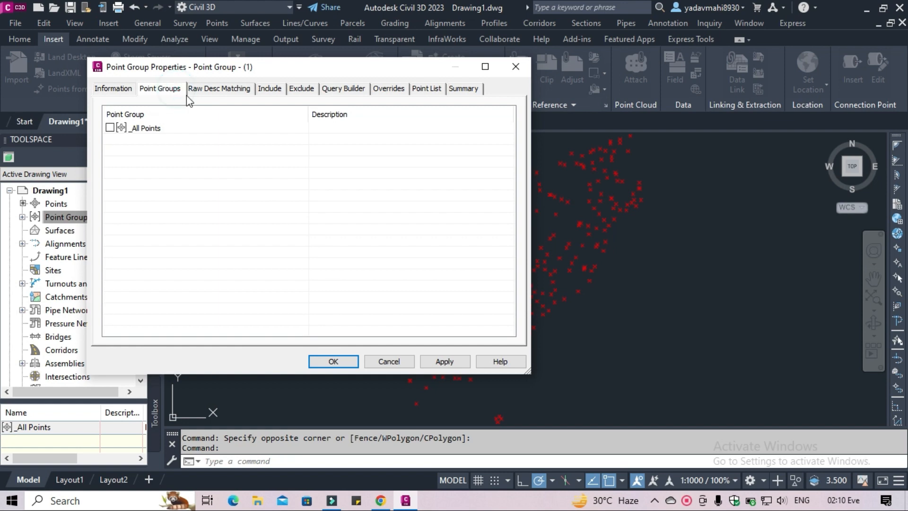
pyautogui.click(110, 128)
pyautogui.click(131, 92)
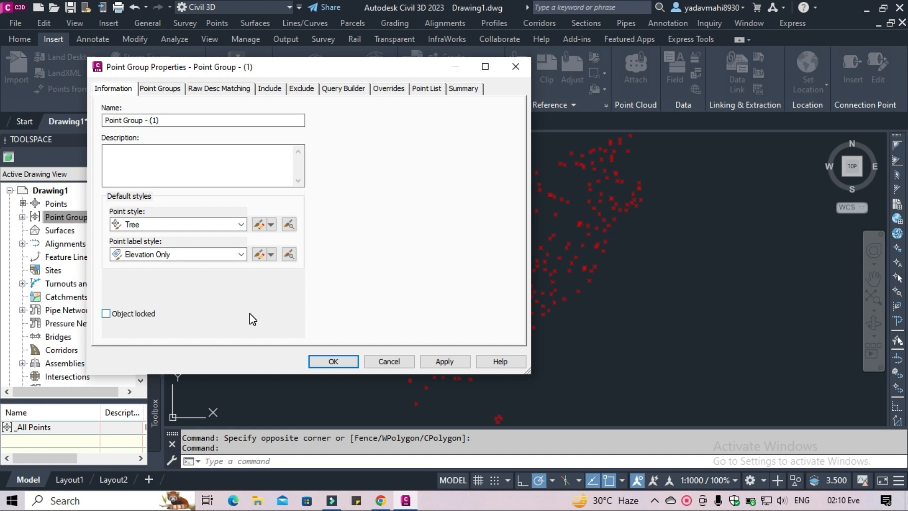
pyautogui.click(447, 362)
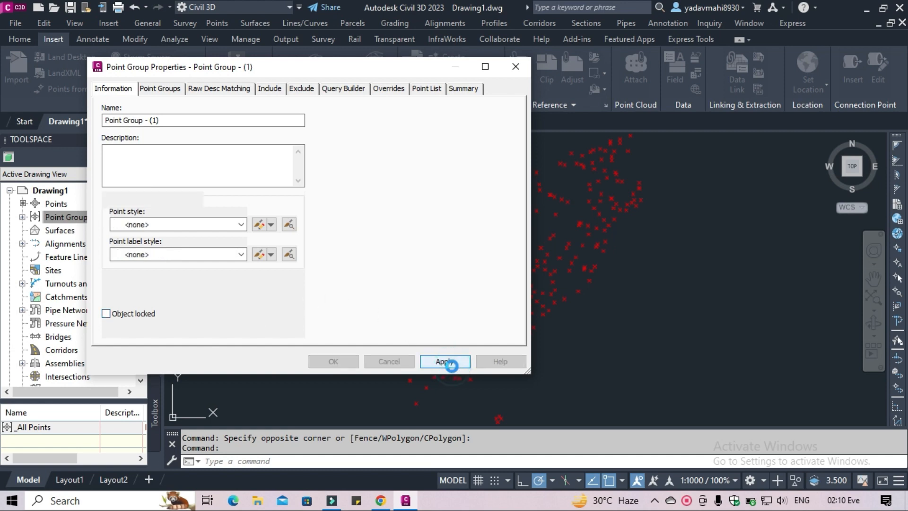
pyautogui.click(333, 361)
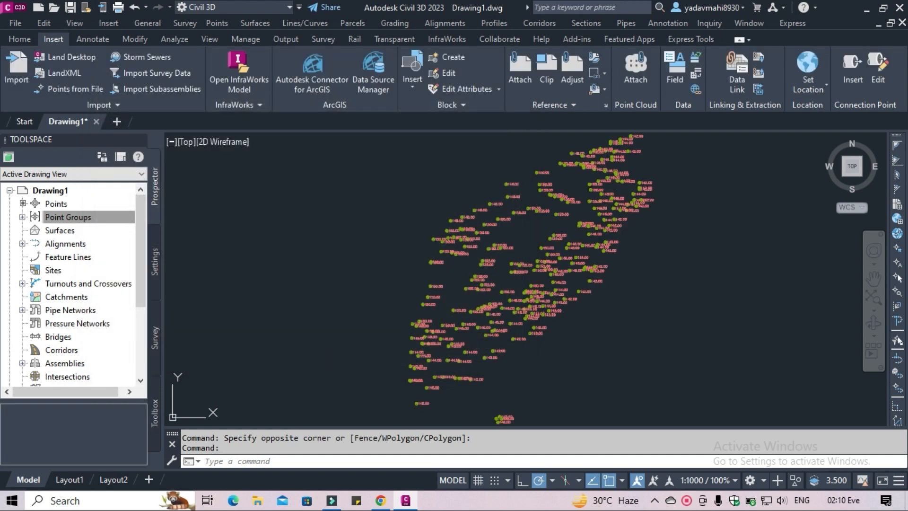
# Examine the point markers and elevation labels across the survey area.
pyautogui.scroll(10, 529, 231)
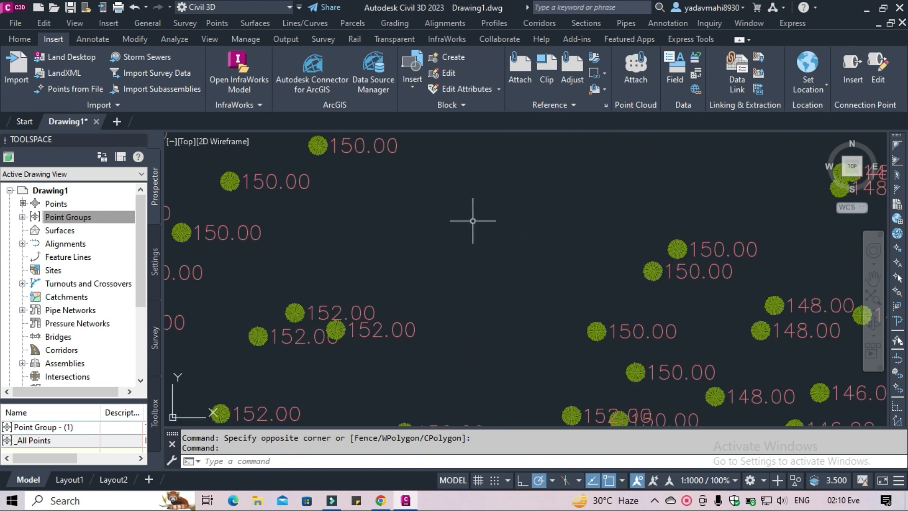
pyautogui.scroll(-3, 468, 221)
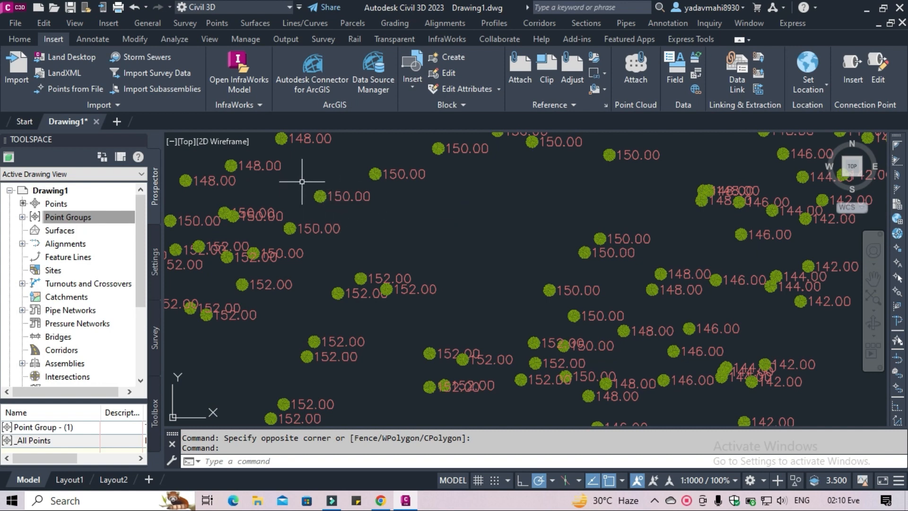
pyautogui.moveTo(524, 250); pyautogui.dragTo(290, 264, button='middle')
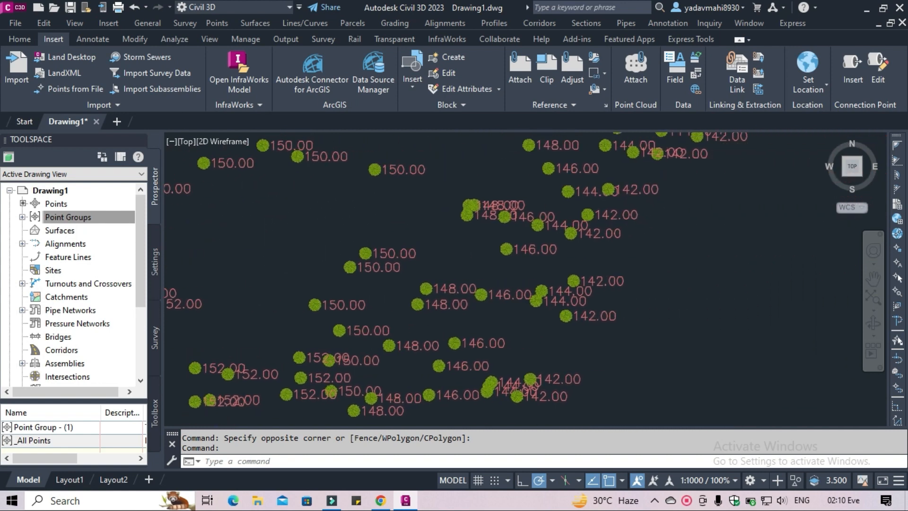
pyautogui.moveTo(445, 265); pyautogui.dragTo(429, 272, button='middle')
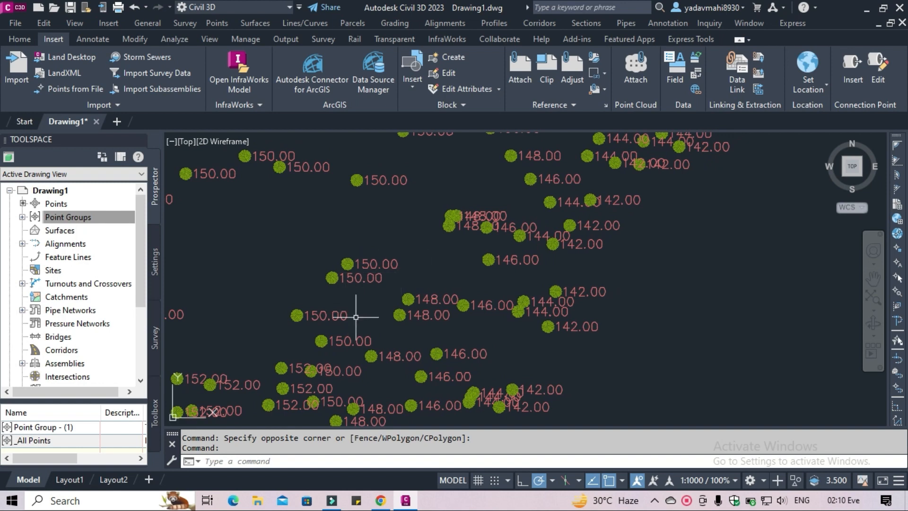
pyautogui.moveTo(353, 311); pyautogui.dragTo(357, 246, button='middle')
pyautogui.moveTo(388, 337)
pyautogui.mouseDown(button='middle')
pyautogui.moveTo(413, 263)
pyautogui.moveTo(517, 257)
pyautogui.moveTo(534, 282)
pyautogui.moveTo(588, 263)
pyautogui.mouseUp(button='middle')
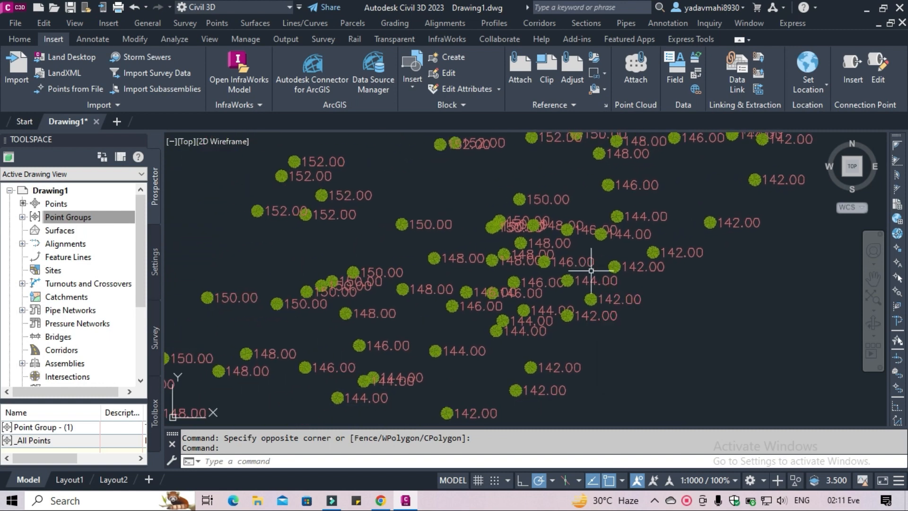
# Inspect the Cogo Point details of a survey point and view the full extent of the imported points.
pyautogui.scroll(-2, 571, 295)
pyautogui.moveTo(570, 295)
pyautogui.mouseDown(button='middle')
pyautogui.moveTo(555, 318)
pyautogui.moveTo(402, 385)
pyautogui.mouseUp(button='middle')
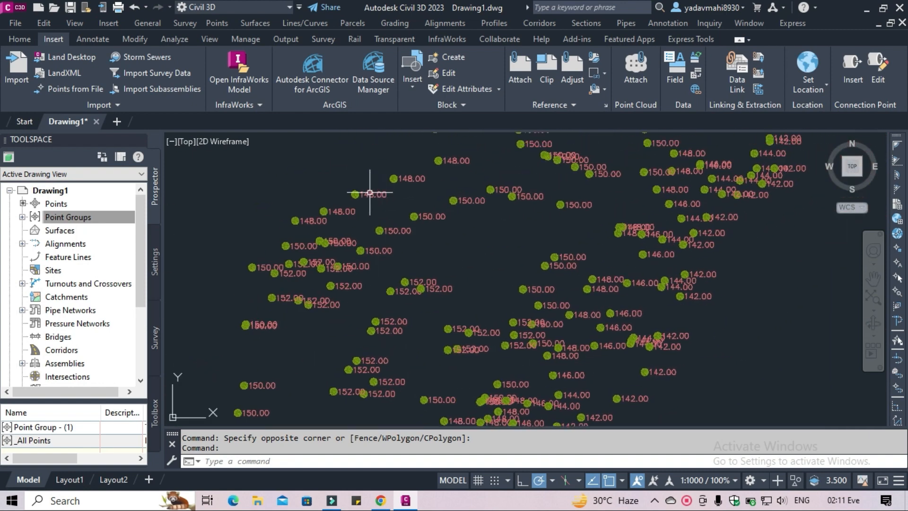
pyautogui.moveTo(370, 194)
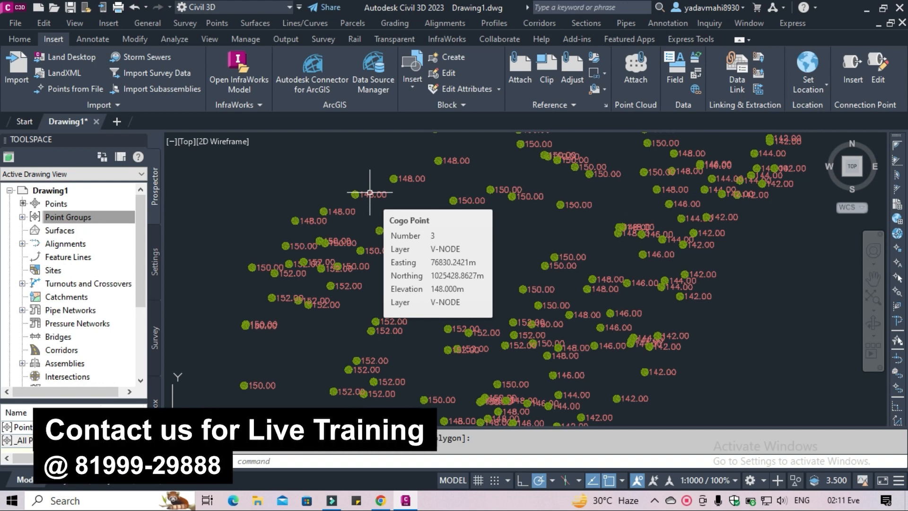
pyautogui.click(521, 248)
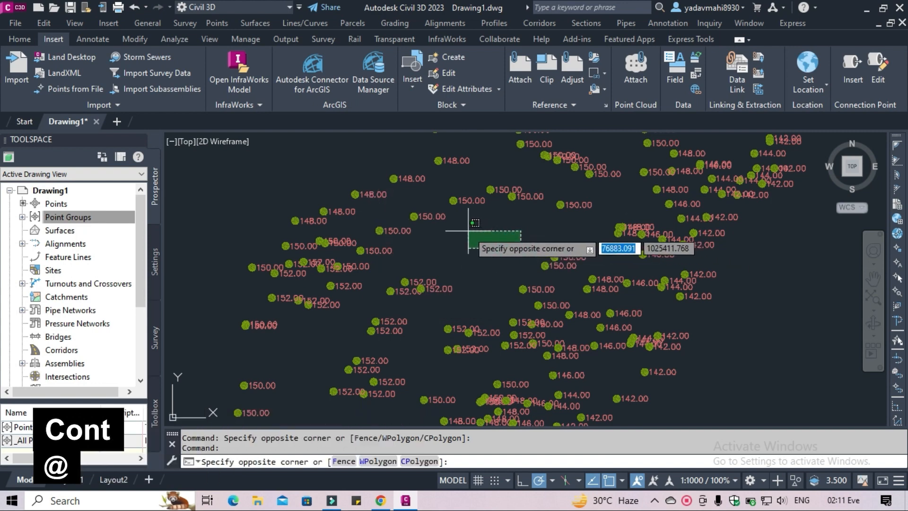
pyautogui.click(468, 230)
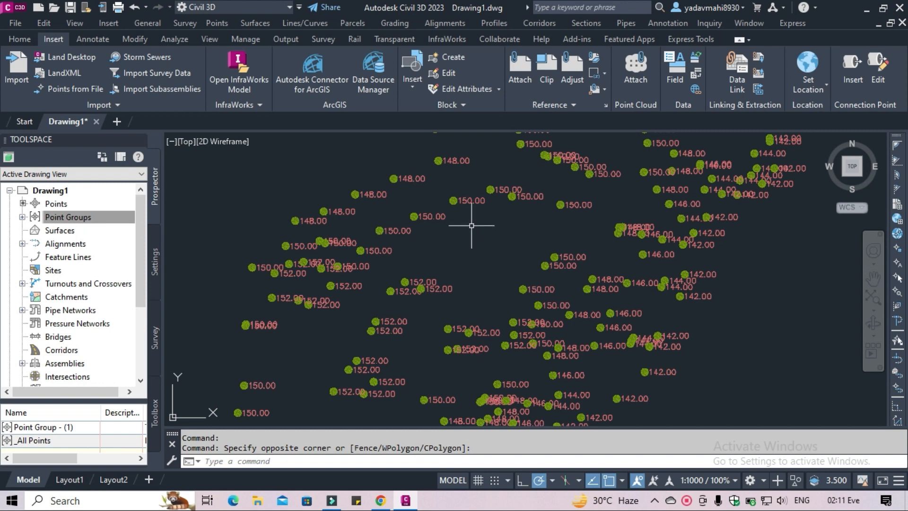
pyautogui.scroll(-6, 471, 236)
pyautogui.scroll(2, 474, 244)
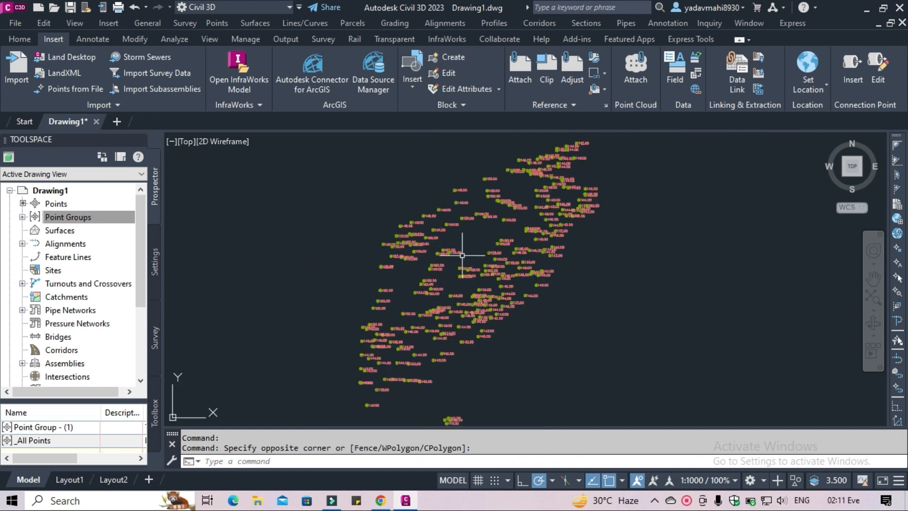
# Start creating a TIN surface on layer C-TOPO and name it Existing Surface.
pyautogui.click(66, 236)
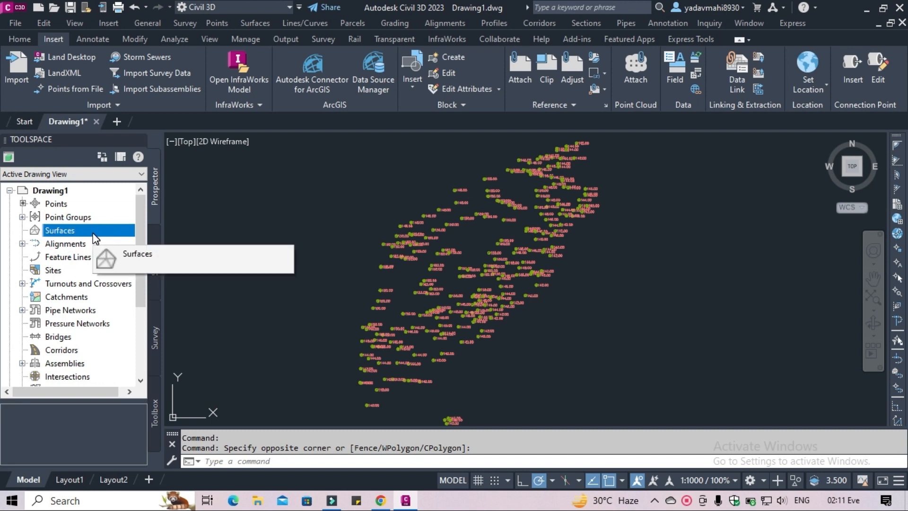
pyautogui.click(27, 38)
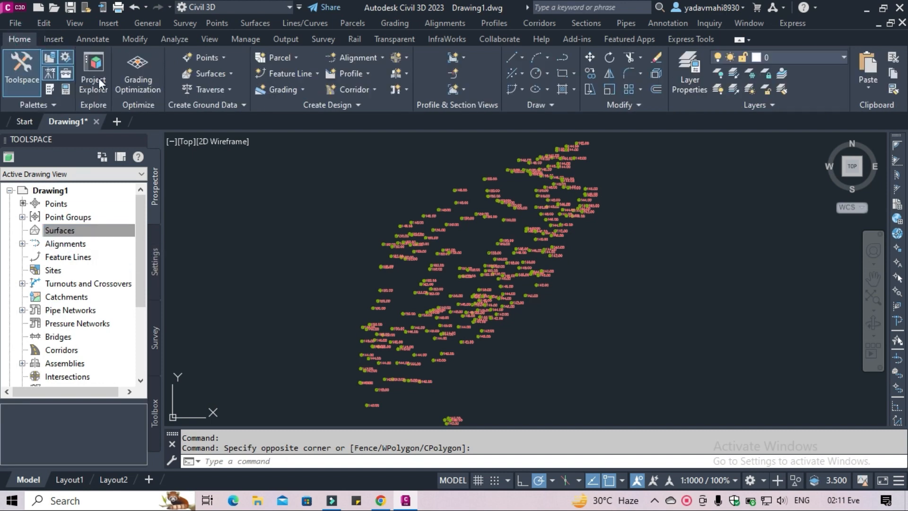
pyautogui.click(226, 73)
pyautogui.click(236, 96)
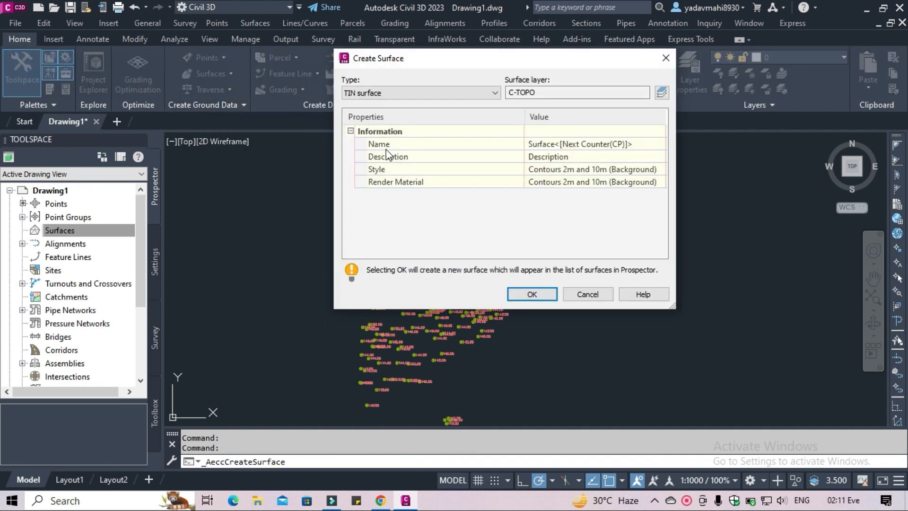
pyautogui.click(652, 144)
pyautogui.moveTo(651, 143); pyautogui.dragTo(554, 148)
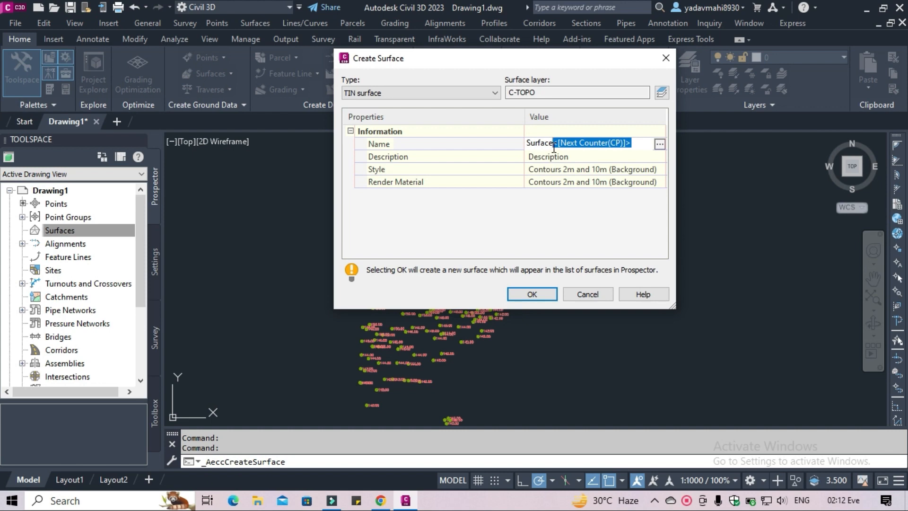
pyautogui.press('BackSpace')
pyautogui.press('Home')
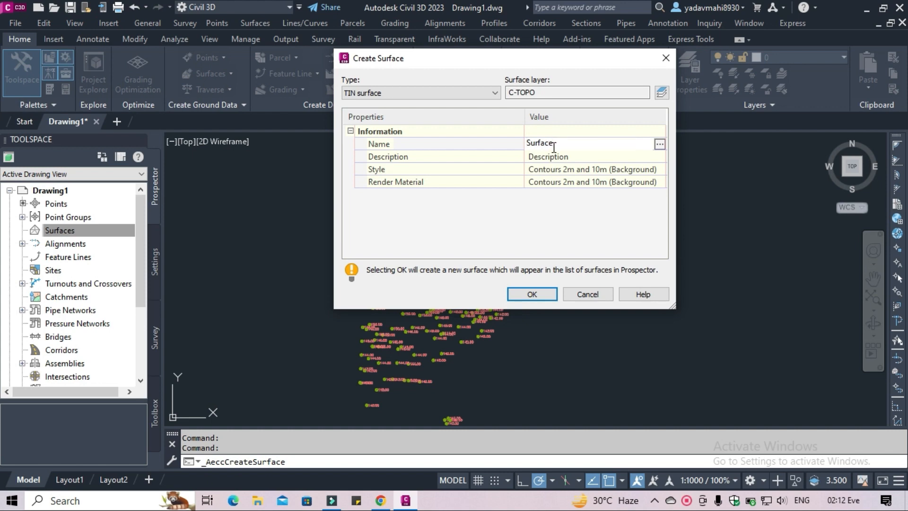
pyautogui.write('Existing')
# Review the available surface styles for the new surface without changing the selected style.
pyautogui.click(607, 173)
pyautogui.click(651, 171)
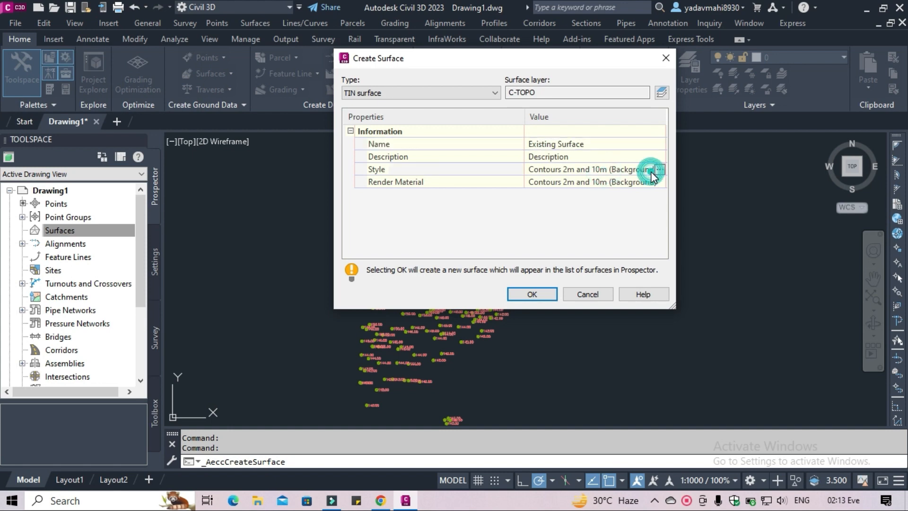
pyautogui.click(659, 169)
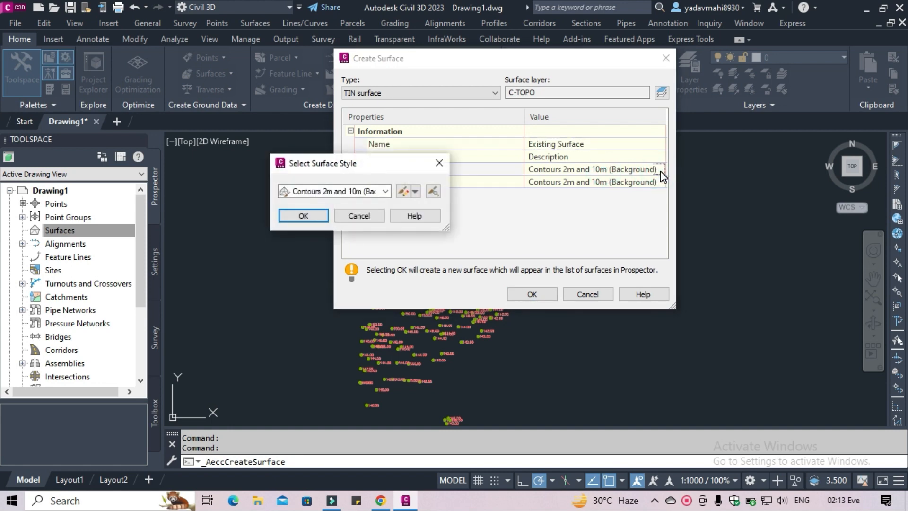
pyautogui.click(385, 192)
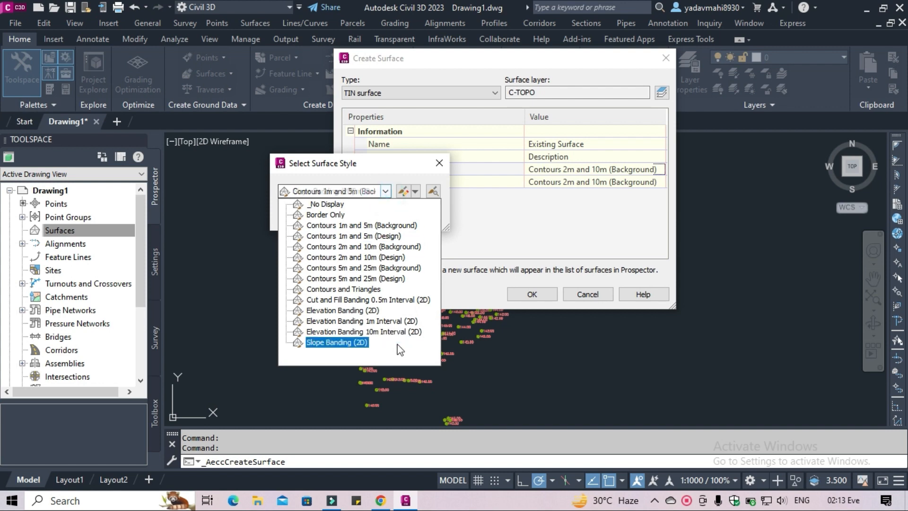
pyautogui.click(395, 156)
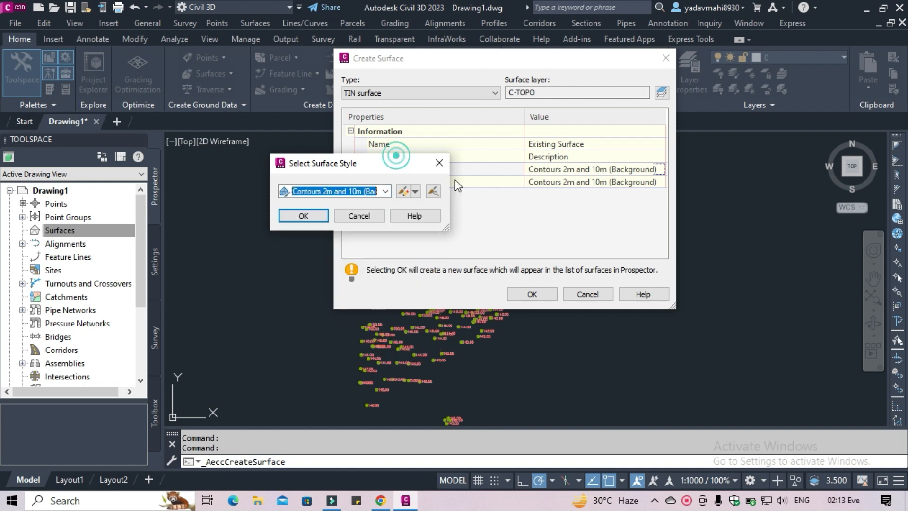
pyautogui.click(365, 214)
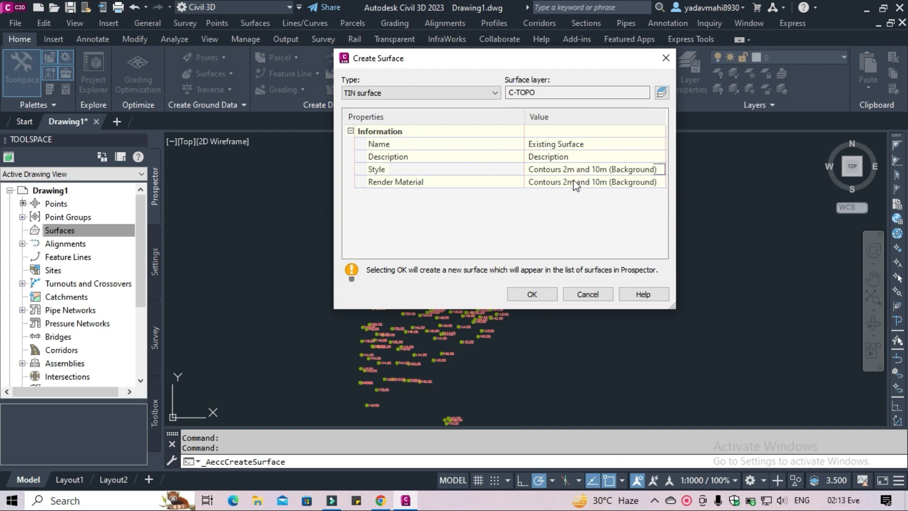
# Create the surface with style Contours 2m and 10m (Background) and expand the definition items of Existing Surface.
pyautogui.click(531, 294)
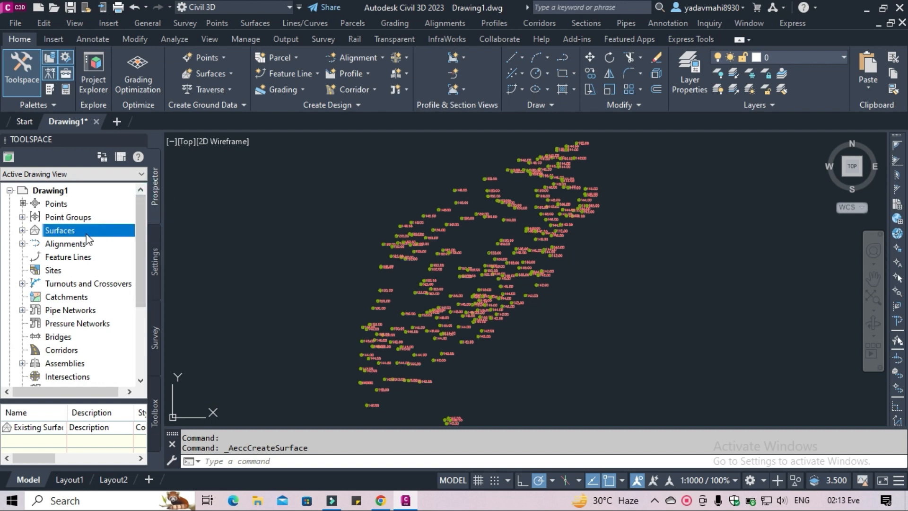
pyautogui.click(23, 230)
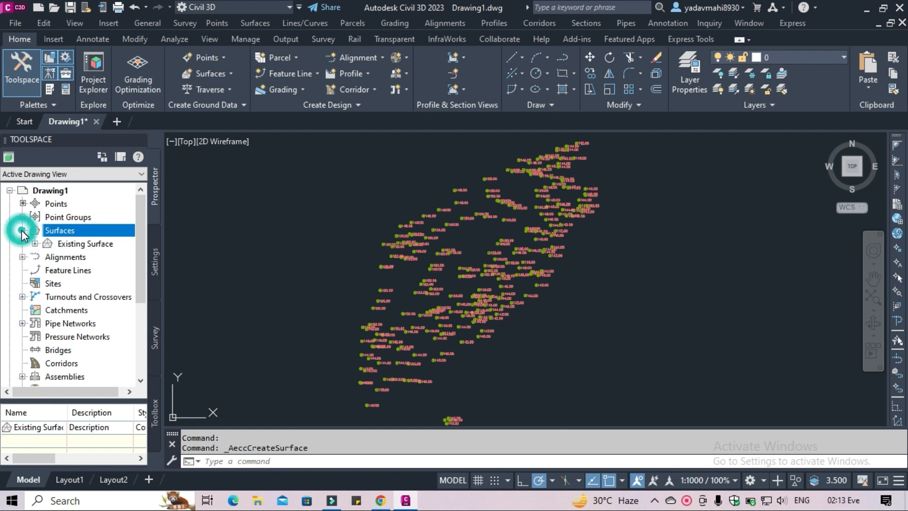
pyautogui.click(78, 245)
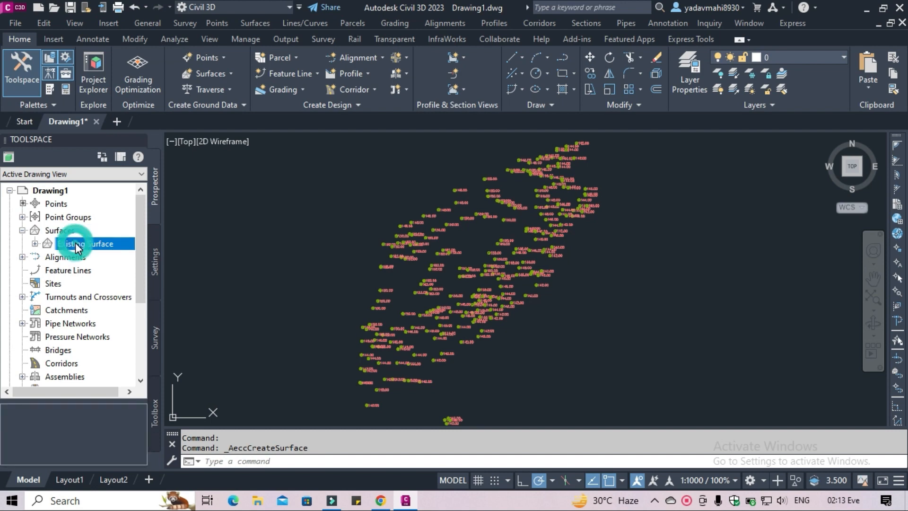
pyautogui.click(36, 243)
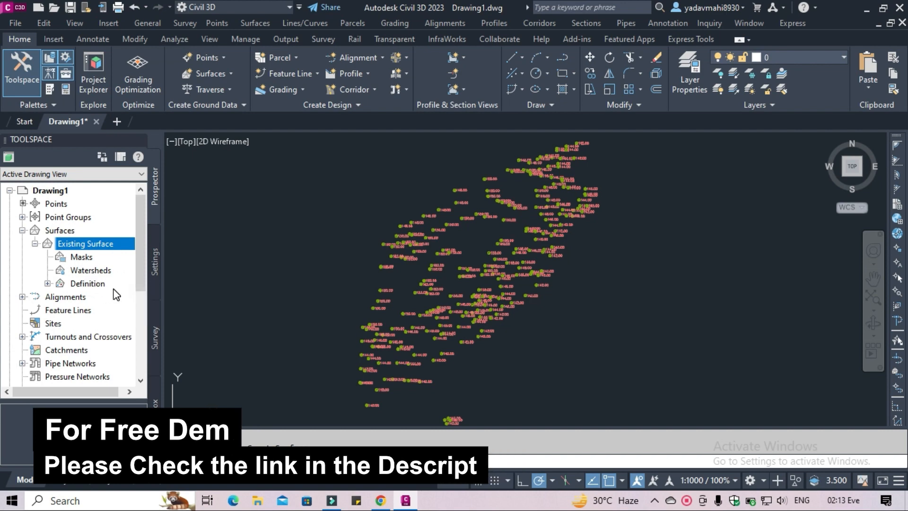
pyautogui.click(87, 284)
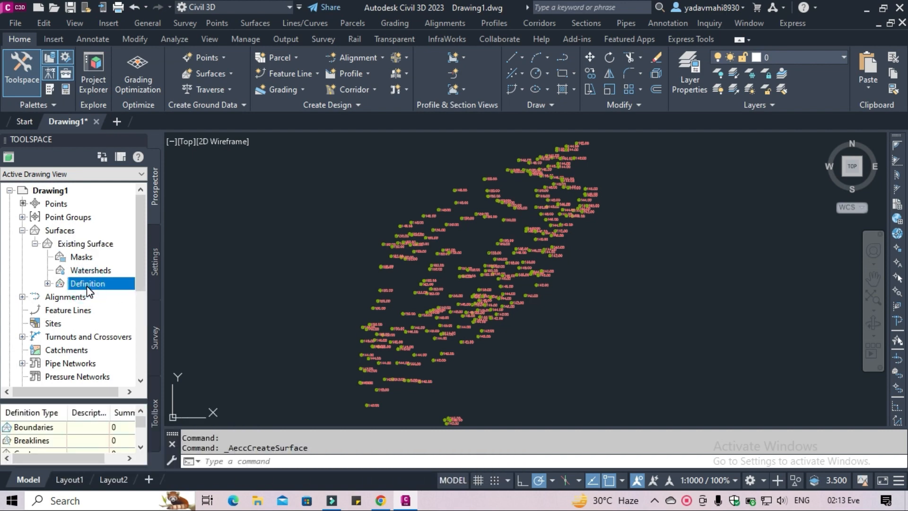
pyautogui.click(48, 284)
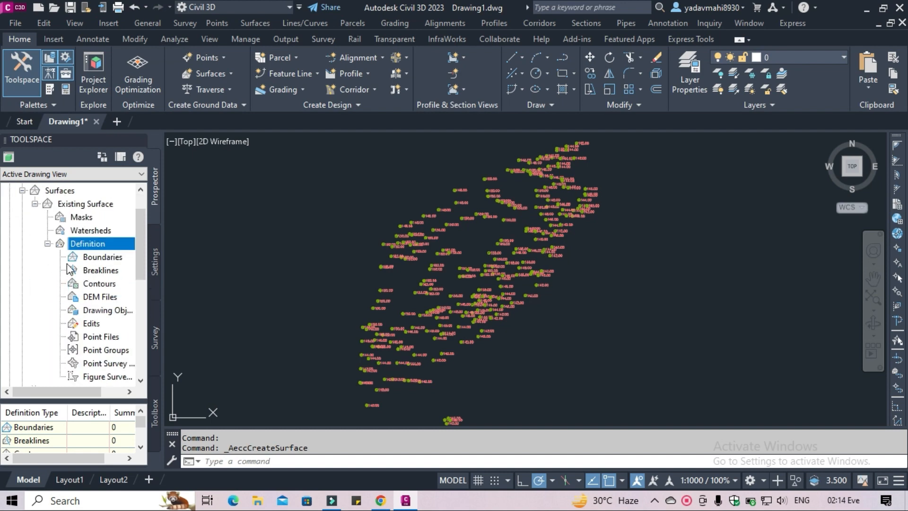
# Add Point Group - (1) to the definition of Existing Surface and apply it.
pyautogui.scroll(-1, 94, 310)
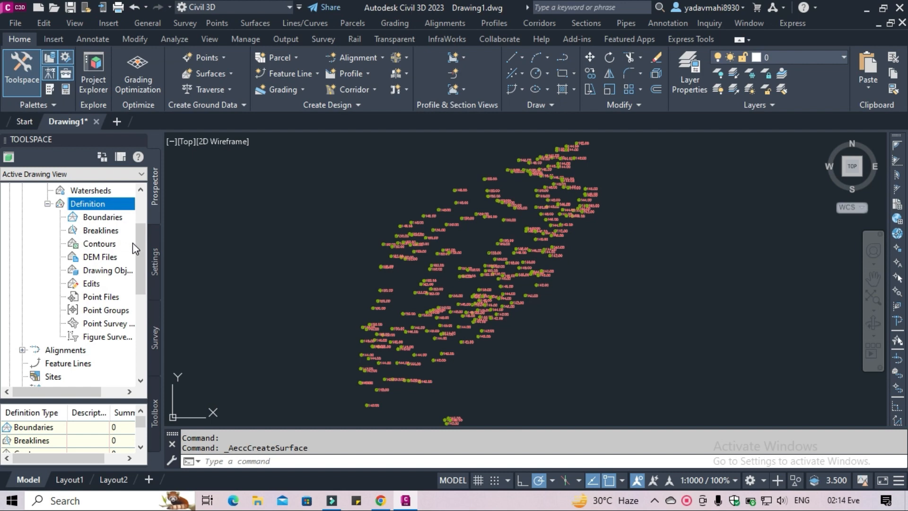
pyautogui.click(105, 310)
pyautogui.rightClick(104, 310)
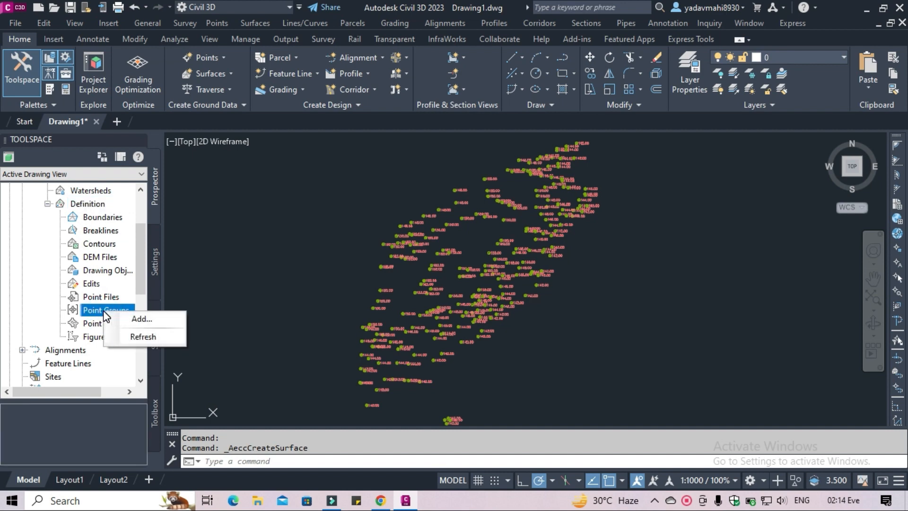
pyautogui.click(158, 323)
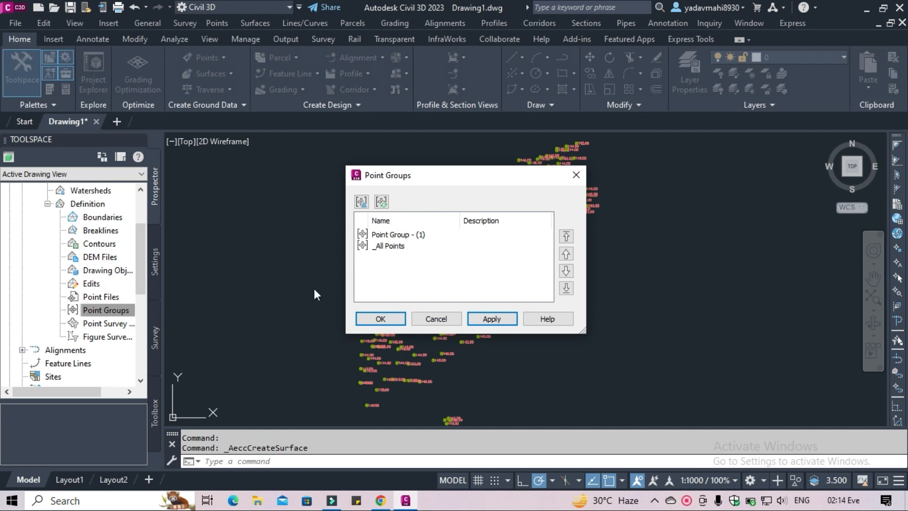
pyautogui.click(411, 247)
pyautogui.click(414, 233)
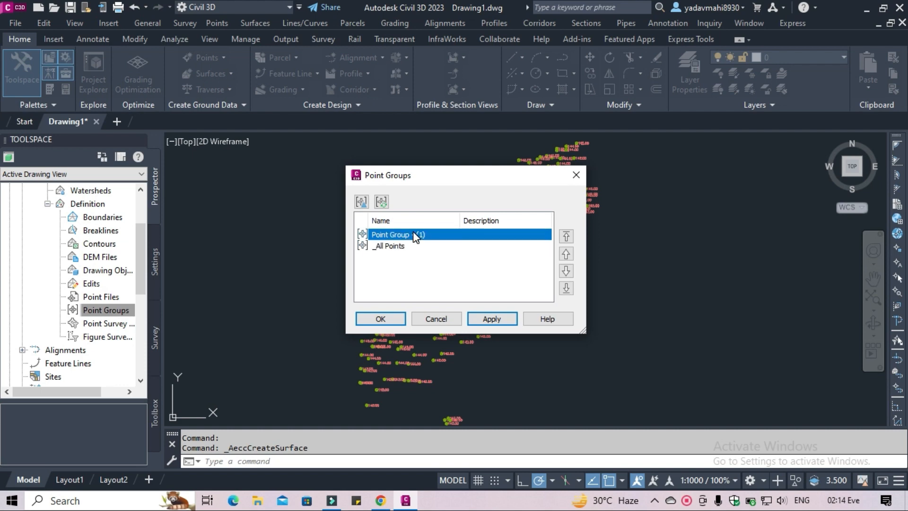
pyautogui.click(488, 318)
pyautogui.click(396, 318)
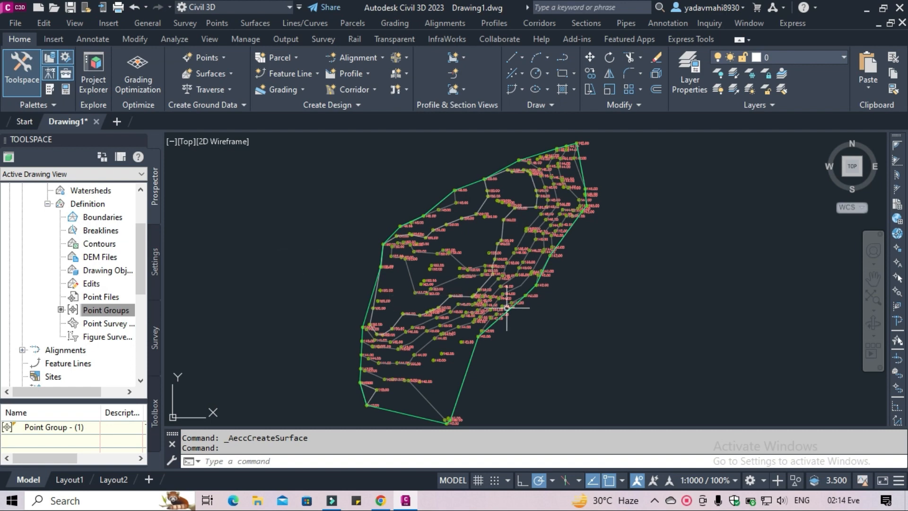
# Examine how the contours and border of Existing Surface run through the survey points and check a surface elevation.
pyautogui.scroll(5, 513, 307)
pyautogui.moveTo(547, 305); pyautogui.dragTo(549, 427, button='middle')
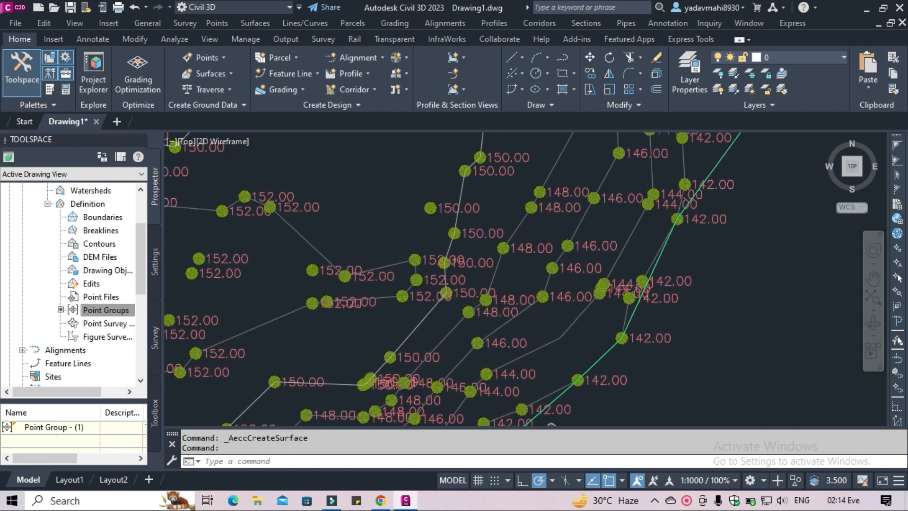
pyautogui.moveTo(462, 293); pyautogui.dragTo(360, 407, button='middle')
pyautogui.moveTo(415, 255); pyautogui.dragTo(360, 375, button='middle')
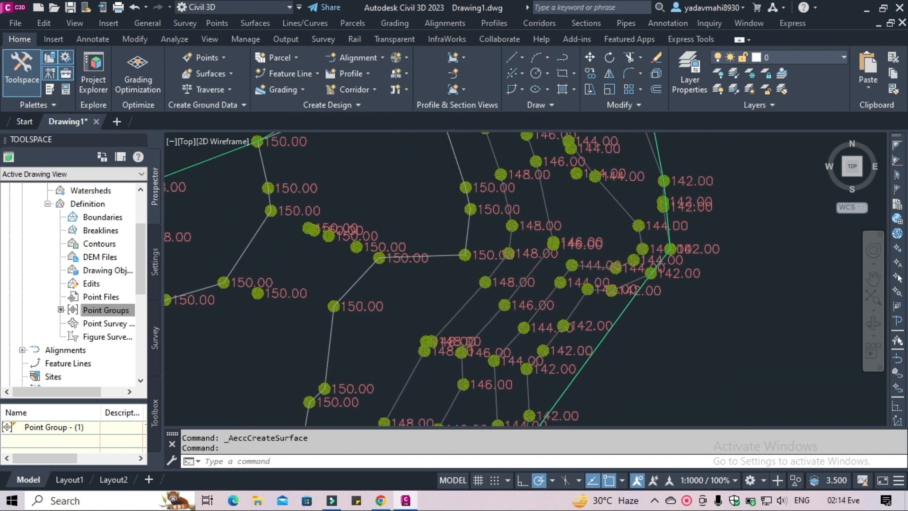
pyautogui.moveTo(397, 316); pyautogui.dragTo(341, 426, button='middle')
pyautogui.scroll(-2, 394, 283)
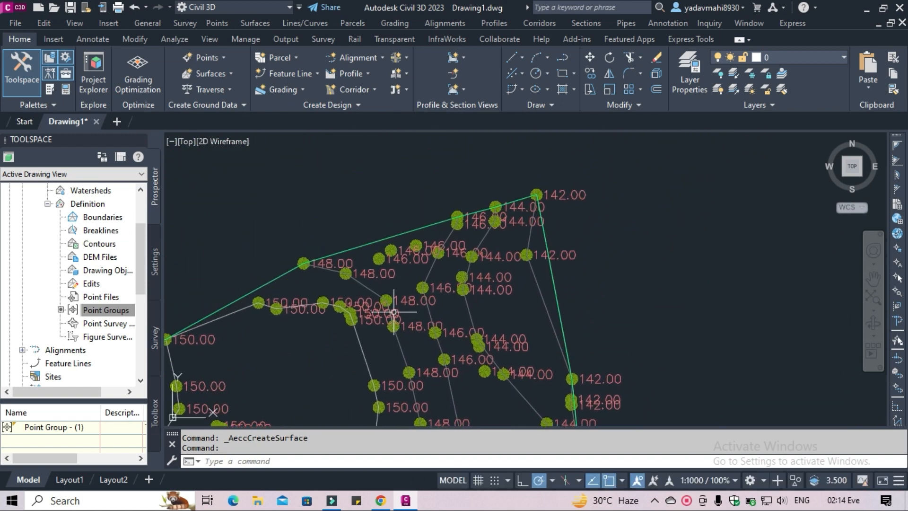
pyautogui.scroll(-2, 394, 302)
pyautogui.scroll(-2, 394, 304)
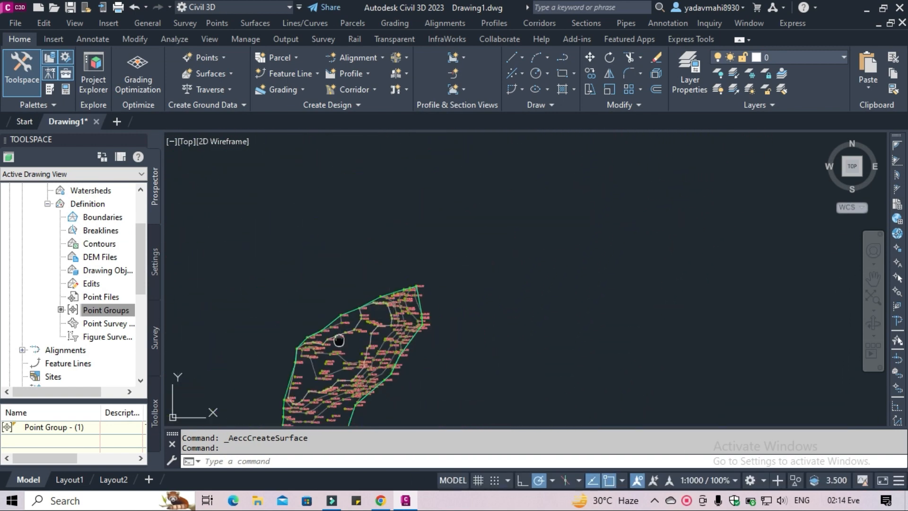
pyautogui.moveTo(394, 303)
pyautogui.mouseDown(button='middle')
pyautogui.moveTo(384, 222)
pyautogui.moveTo(387, 242)
pyautogui.mouseUp(button='middle')
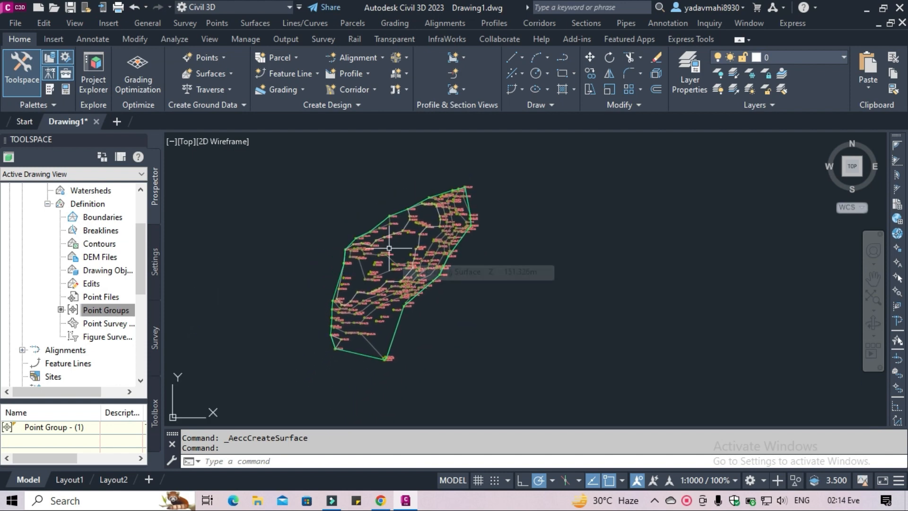
pyautogui.scroll(1, 389, 248)
pyautogui.scroll(1, 422, 235)
pyautogui.moveTo(423, 235)
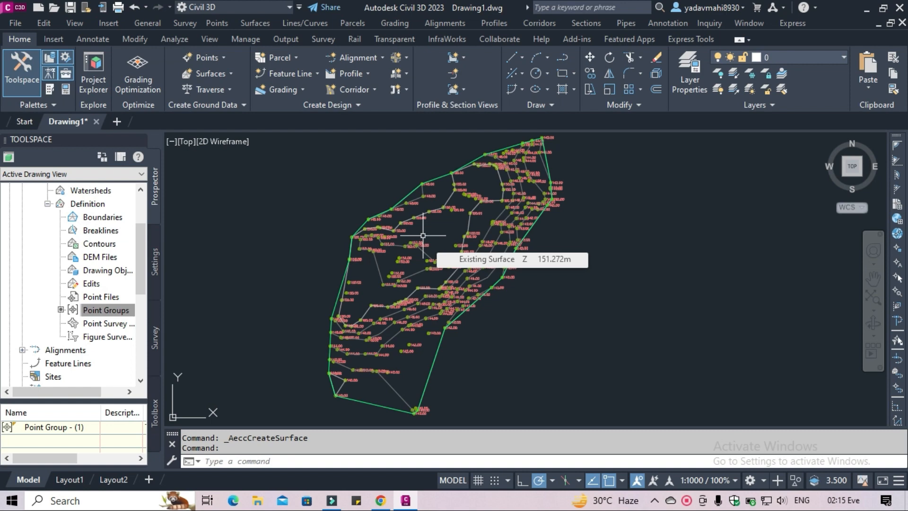
# Edit the surface style of Existing Surface and set its minor contour interval to 0.8 m.
pyautogui.click(445, 176)
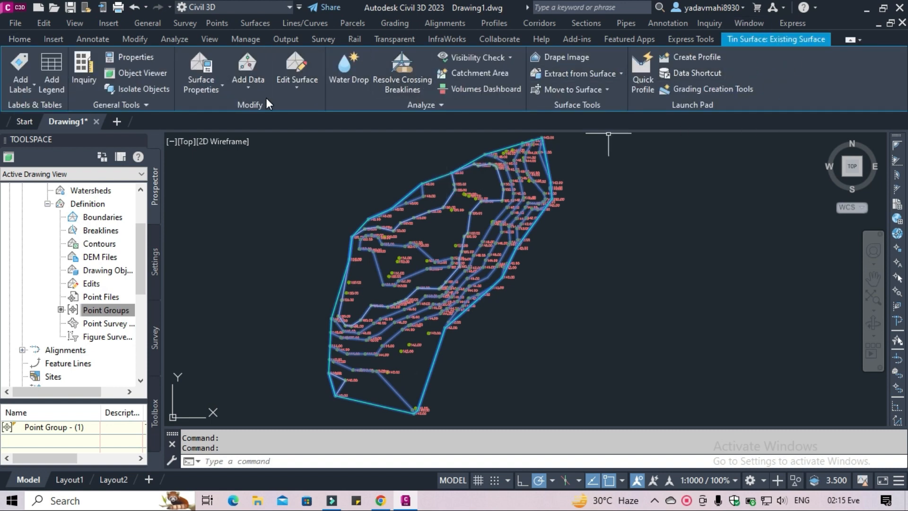
pyautogui.click(217, 93)
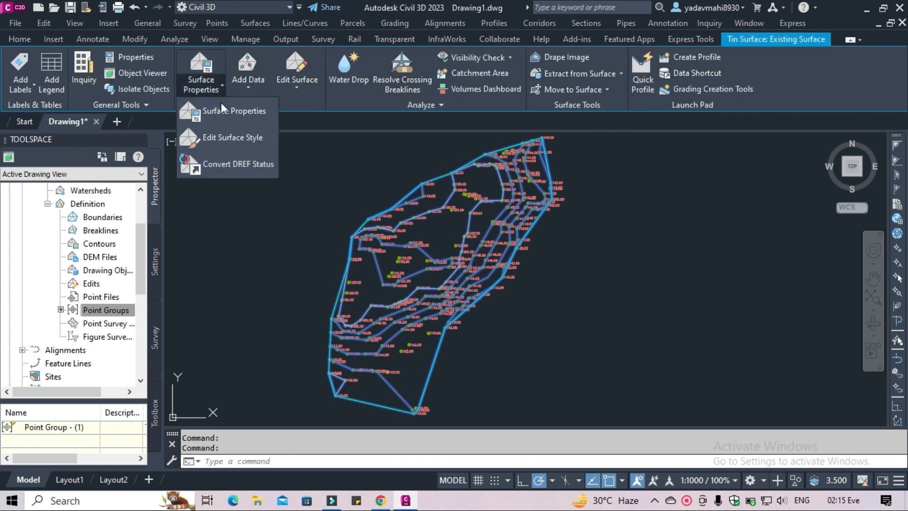
pyautogui.click(243, 137)
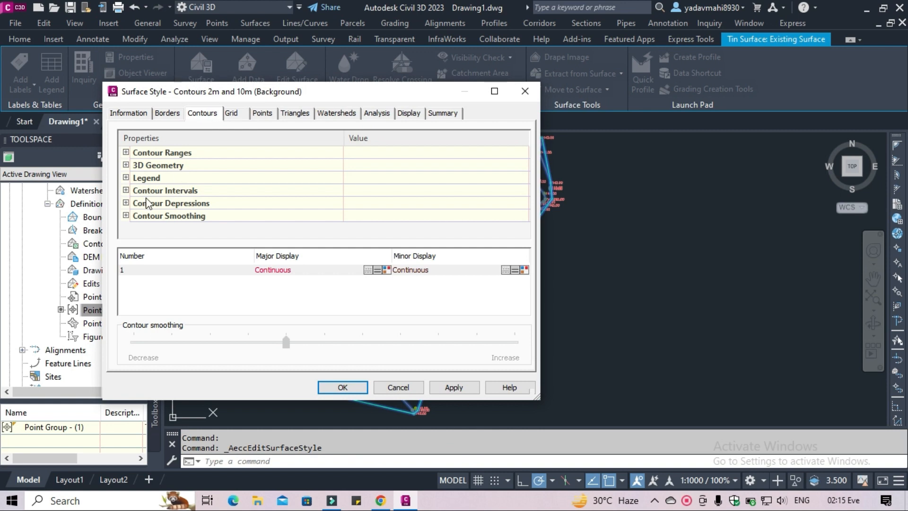
pyautogui.click(126, 190)
pyautogui.scroll(-1, 259, 201)
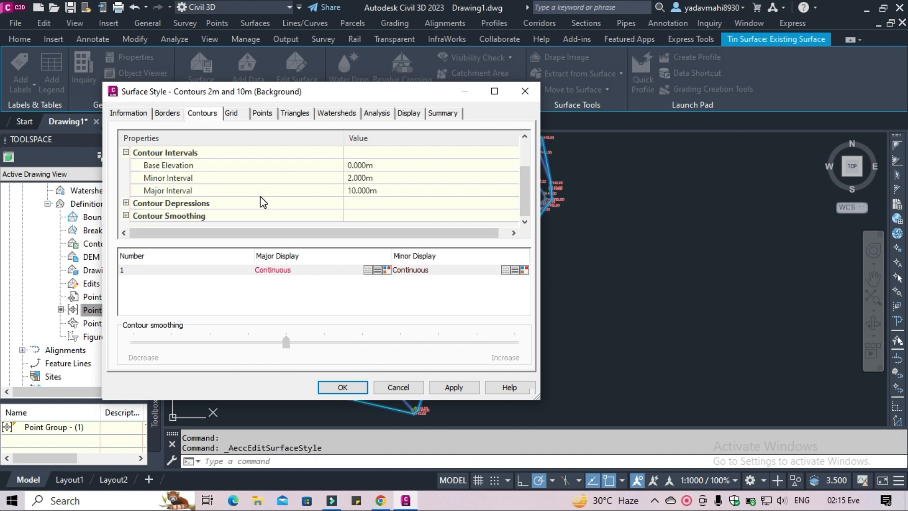
pyautogui.click(349, 177)
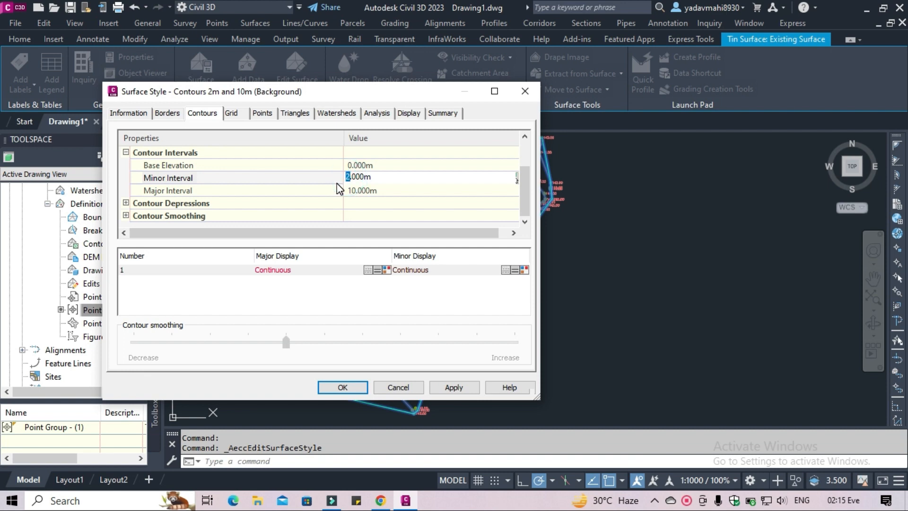
pyautogui.write('0')
pyautogui.press('Right')
pyautogui.press('Delete')
pyautogui.write('8')
# Keep the major contour interval at 4 m, apply the style changes and deselect the surface.
pyautogui.click(355, 193)
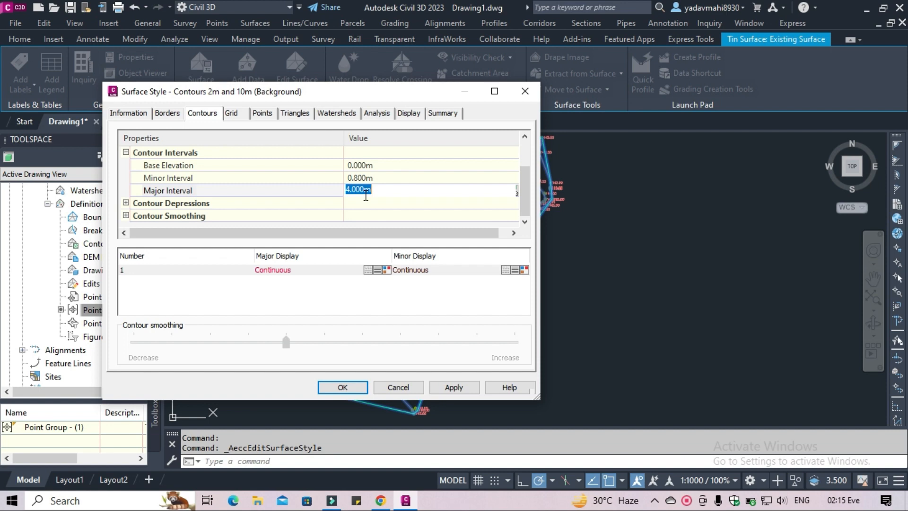
pyautogui.click(391, 297)
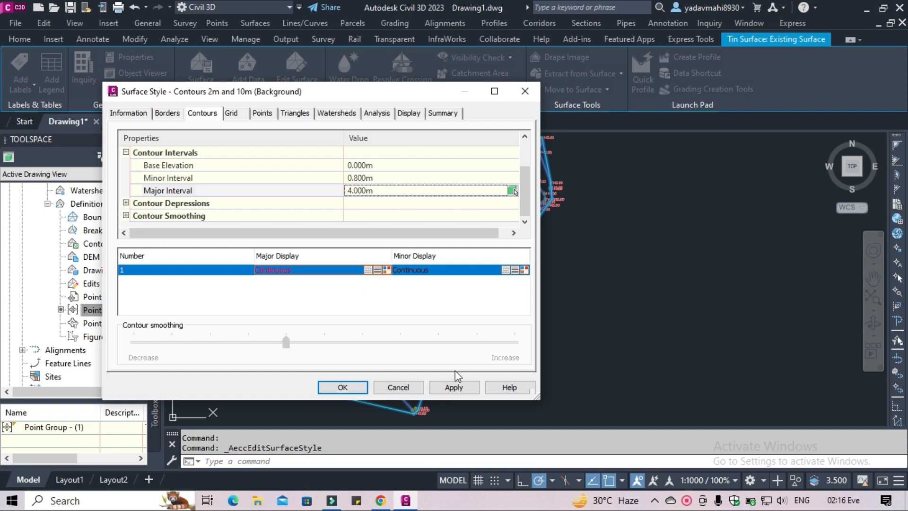
pyautogui.click(453, 387)
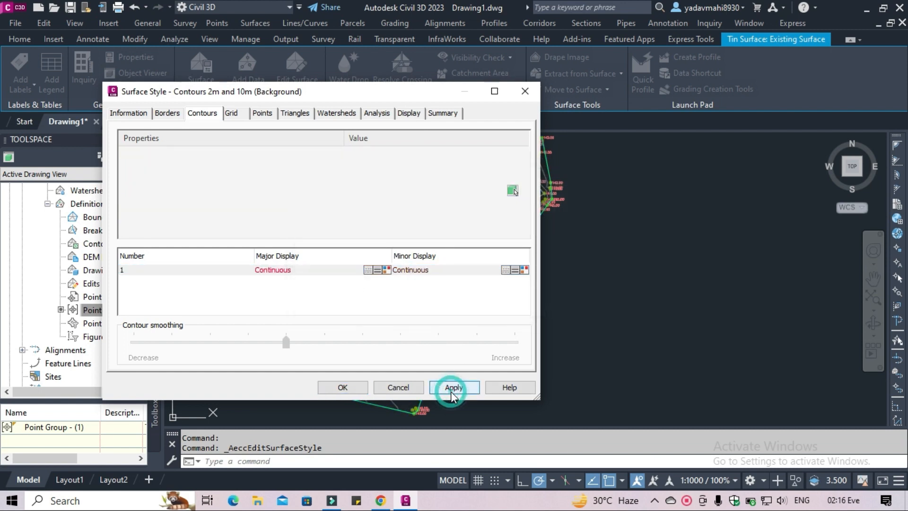
pyautogui.click(341, 388)
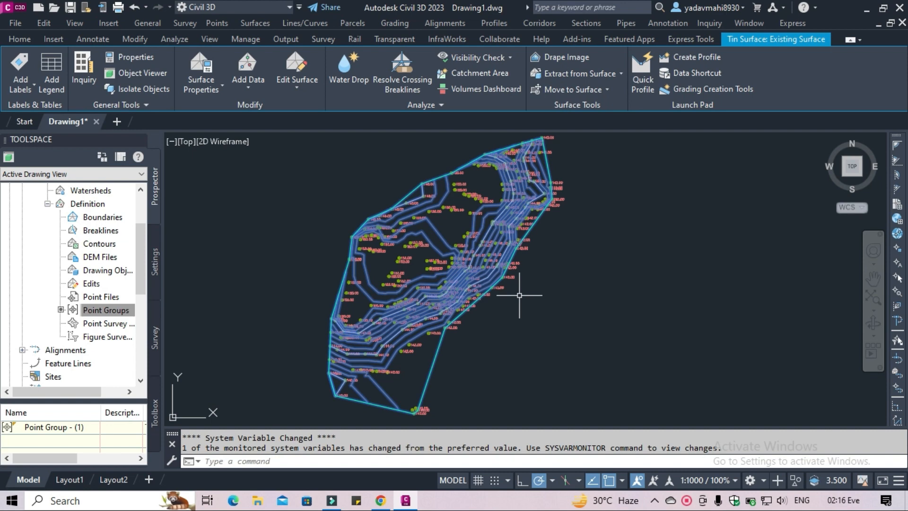
pyautogui.press('Escape')
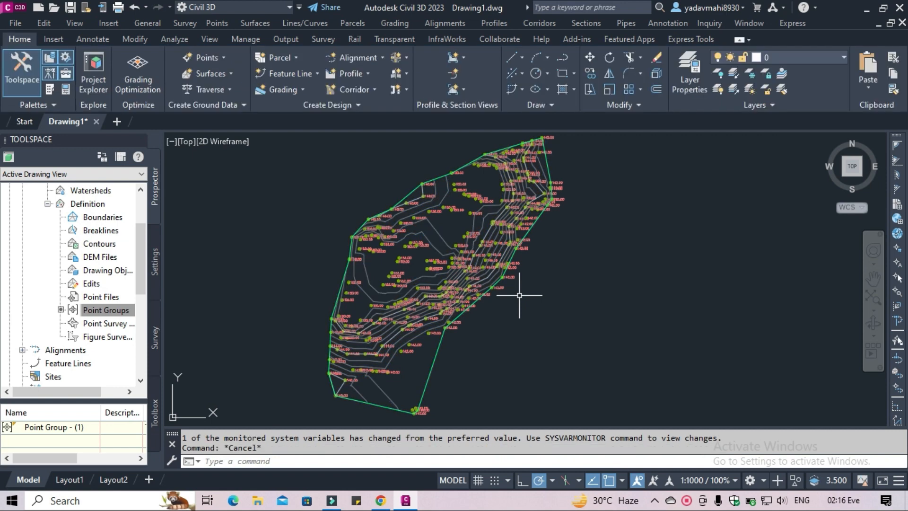
# Open Existing Surface in the Object Viewer and examine its shaded relief from SW Isometric and lower orbit angles.
pyautogui.click(430, 371)
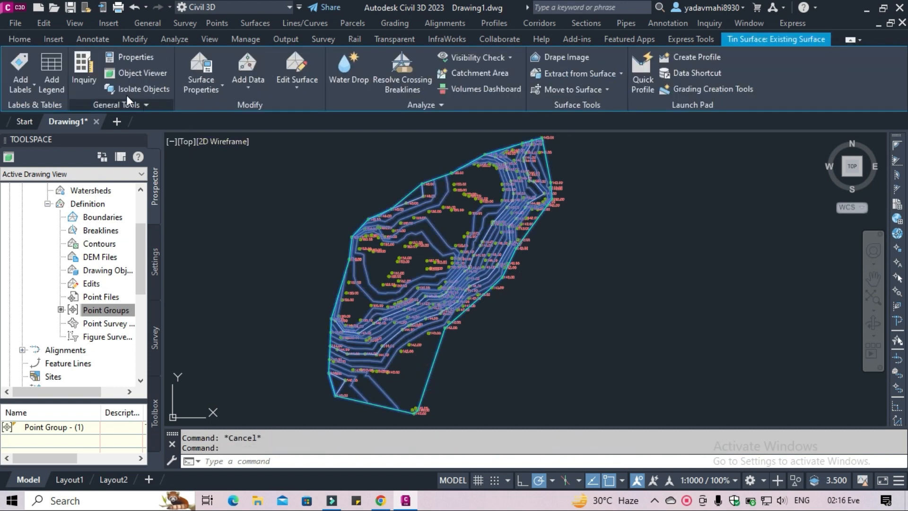
pyautogui.click(140, 72)
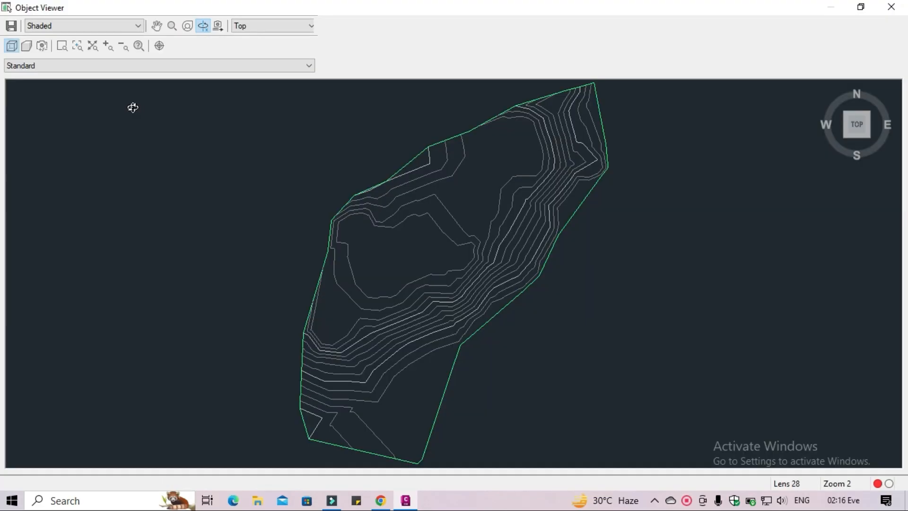
pyautogui.click(305, 26)
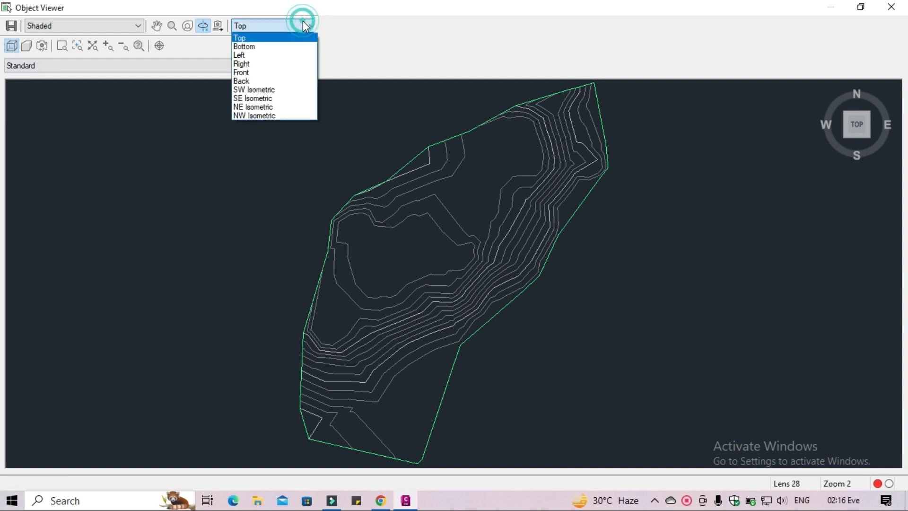
pyautogui.click(283, 93)
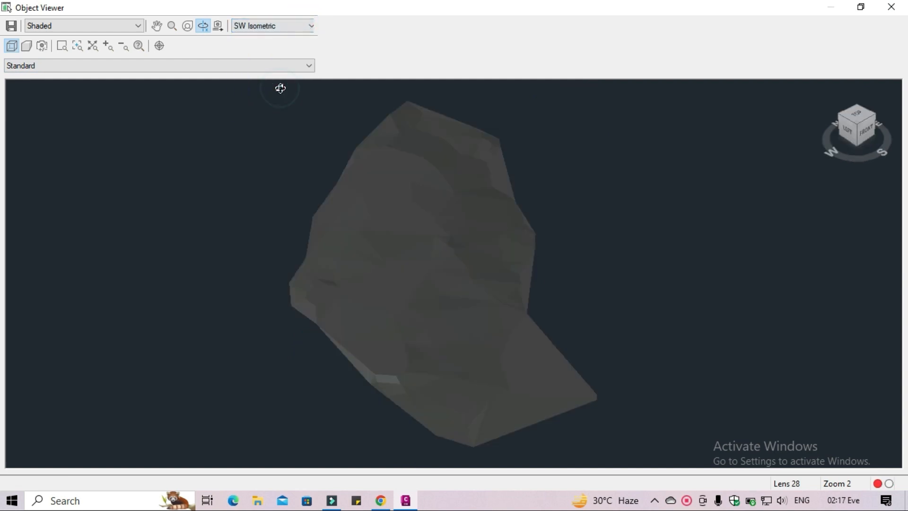
pyautogui.moveTo(488, 388)
pyautogui.mouseDown()
pyautogui.moveTo(400, 320)
pyautogui.moveTo(588, 346)
pyautogui.moveTo(576, 364)
pyautogui.moveTo(655, 335)
pyautogui.moveTo(531, 341)
pyautogui.moveTo(612, 310)
pyautogui.moveTo(513, 353)
pyautogui.moveTo(491, 308)
pyautogui.moveTo(499, 245)
pyautogui.mouseUp()
pyautogui.moveTo(375, 293); pyautogui.dragTo(699, 309)
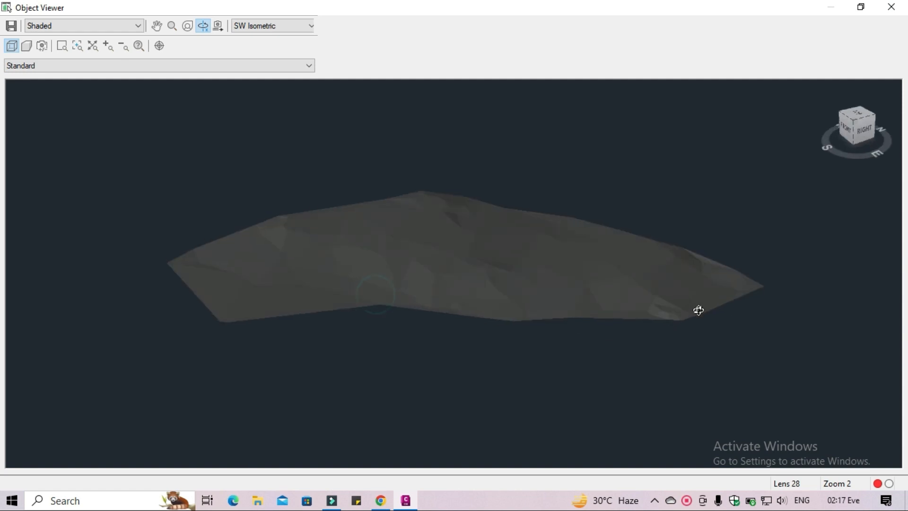
pyautogui.moveTo(474, 311)
pyautogui.mouseDown()
pyautogui.moveTo(591, 312)
pyautogui.moveTo(569, 284)
pyautogui.moveTo(547, 292)
pyautogui.moveTo(545, 320)
pyautogui.moveTo(548, 298)
pyautogui.mouseUp()
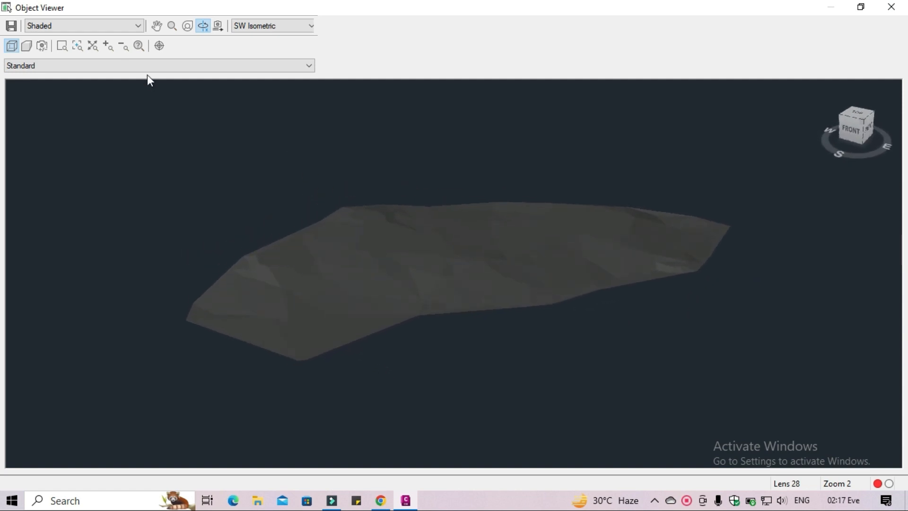
# Display the surface in the Conceptual visual style and inspect its relief from several angles.
pyautogui.click(108, 28)
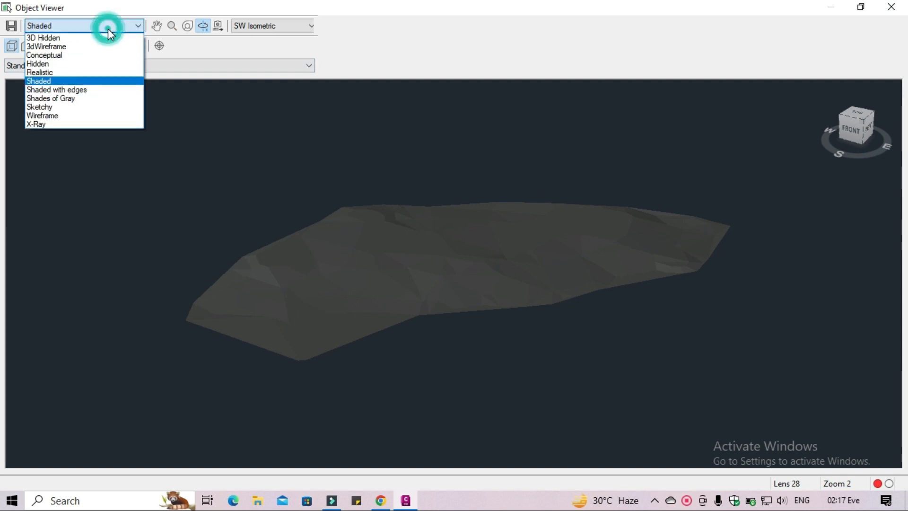
pyautogui.click(89, 55)
pyautogui.moveTo(326, 296); pyautogui.dragTo(494, 343)
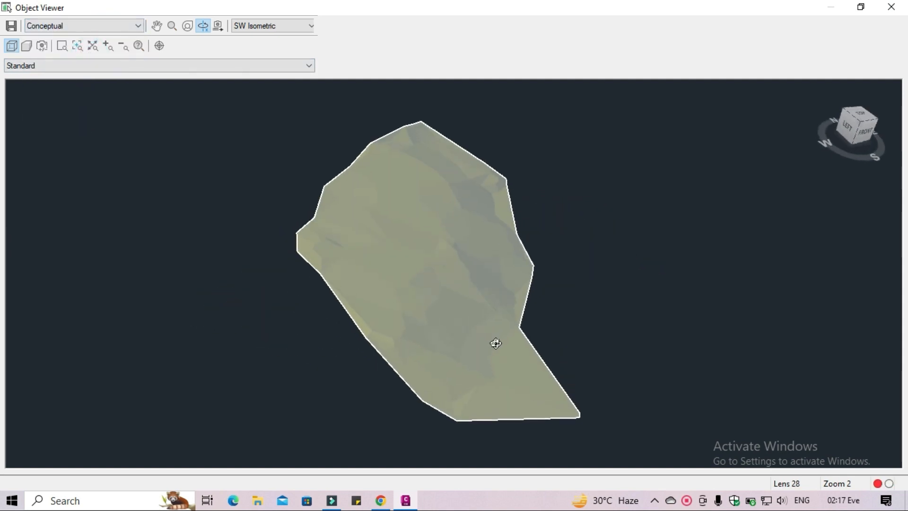
pyautogui.moveTo(440, 315); pyautogui.dragTo(257, 283)
pyautogui.moveTo(527, 264); pyautogui.dragTo(517, 227)
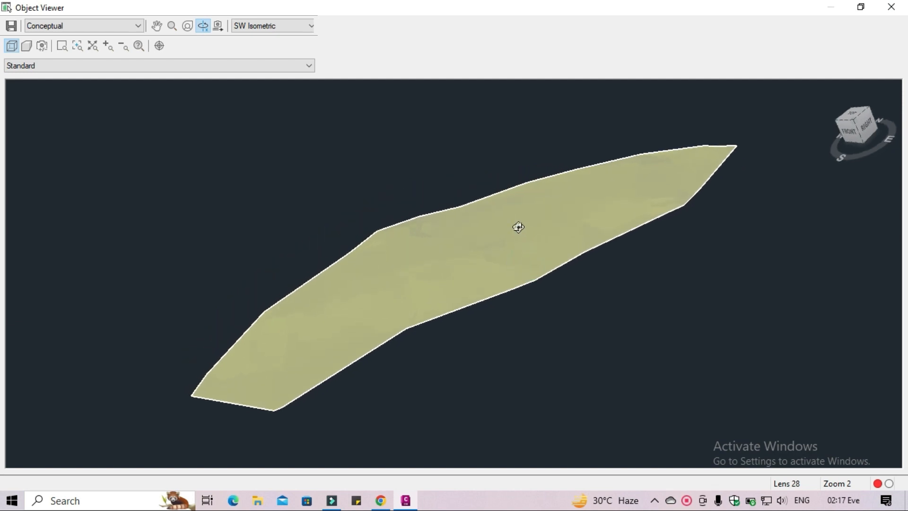
# Display the surface in the Realistic visual style and examine its triangulation down to a nearly edge-on view.
pyautogui.click(81, 27)
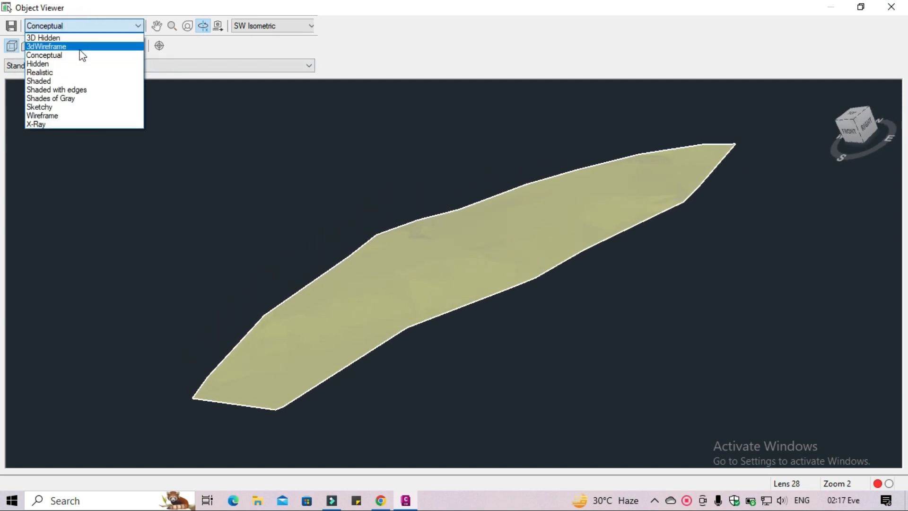
pyautogui.click(76, 73)
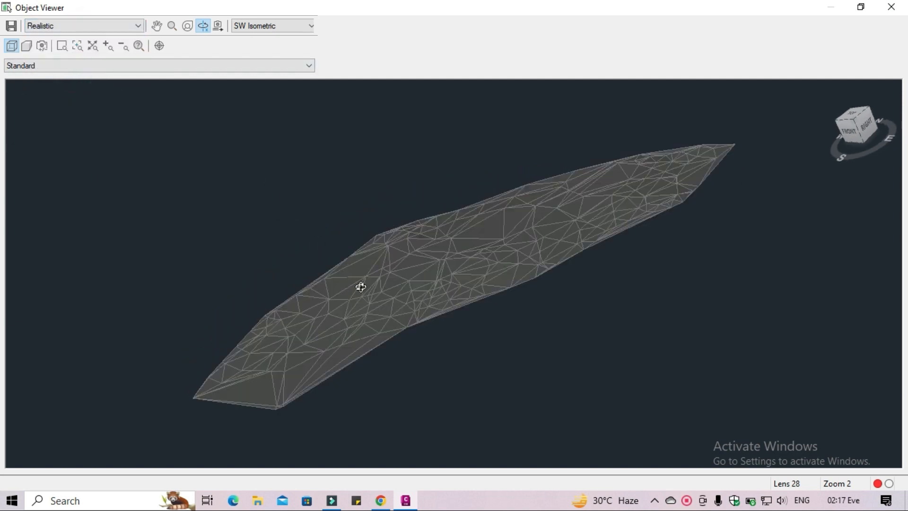
pyautogui.moveTo(361, 284); pyautogui.dragTo(431, 237)
pyautogui.moveTo(401, 300); pyautogui.dragTo(484, 260)
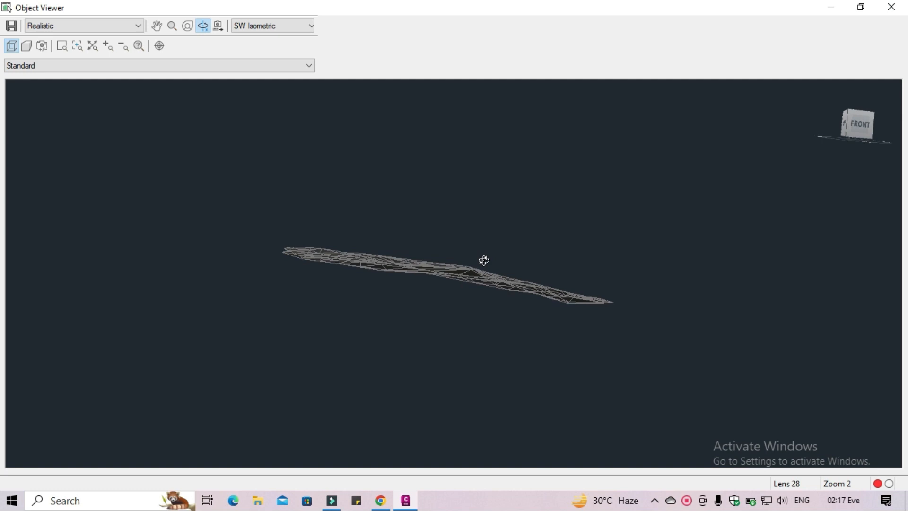
# Examine the surface's elevation profile from the front, right and left sides.
pyautogui.click(859, 123)
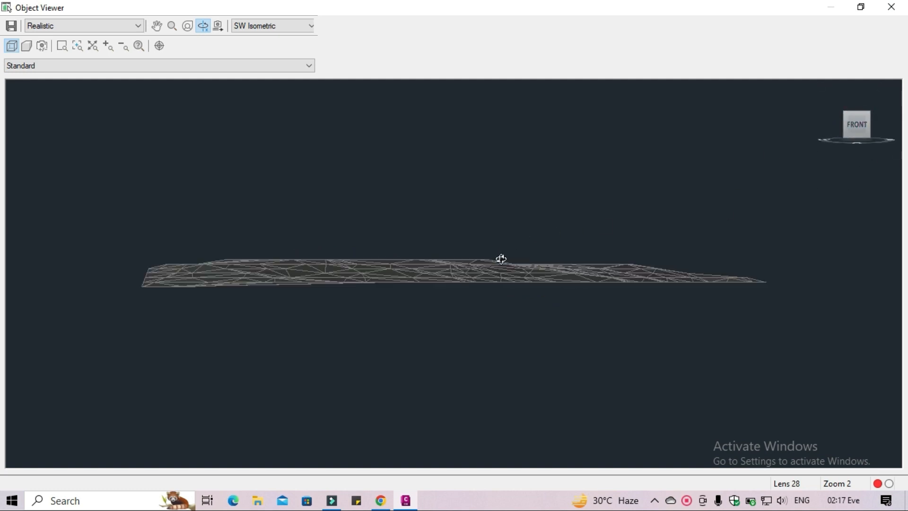
pyautogui.scroll(2, 501, 258)
pyautogui.scroll(-2, 501, 258)
pyautogui.click(876, 124)
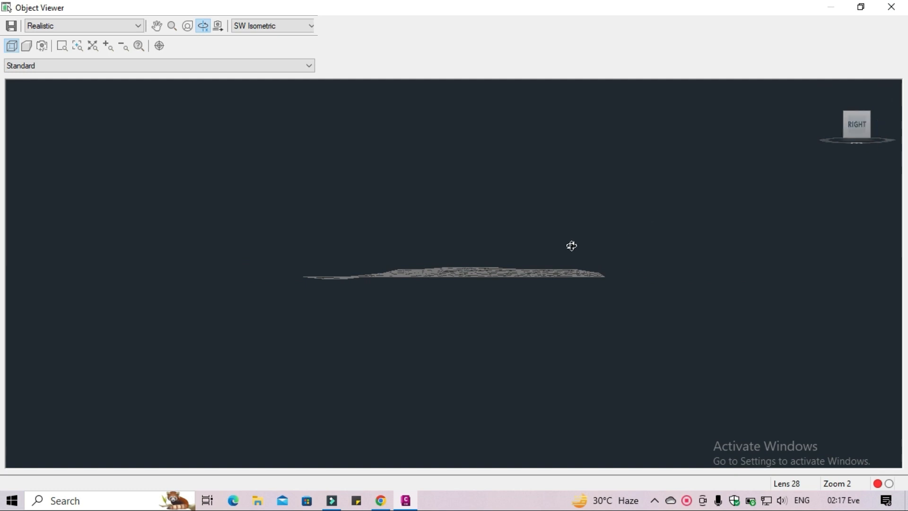
pyautogui.scroll(4, 499, 233)
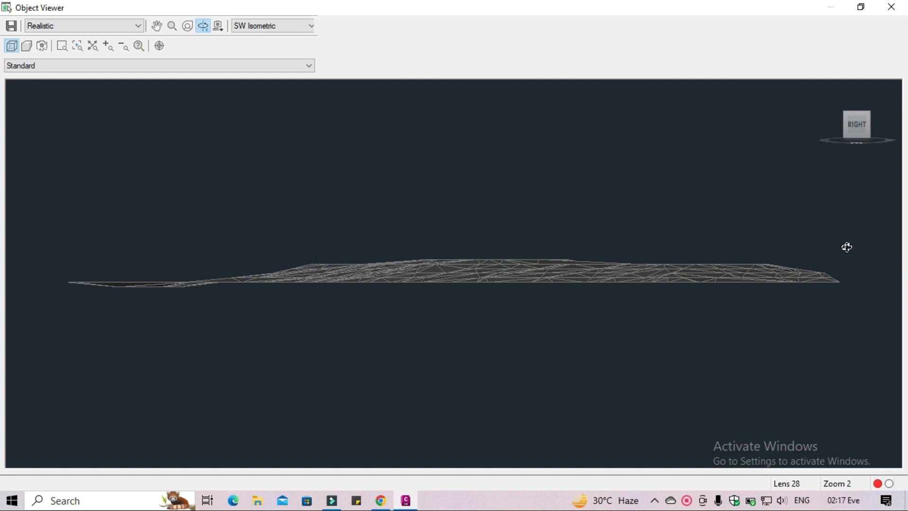
pyautogui.moveTo(840, 144)
pyautogui.click(876, 125)
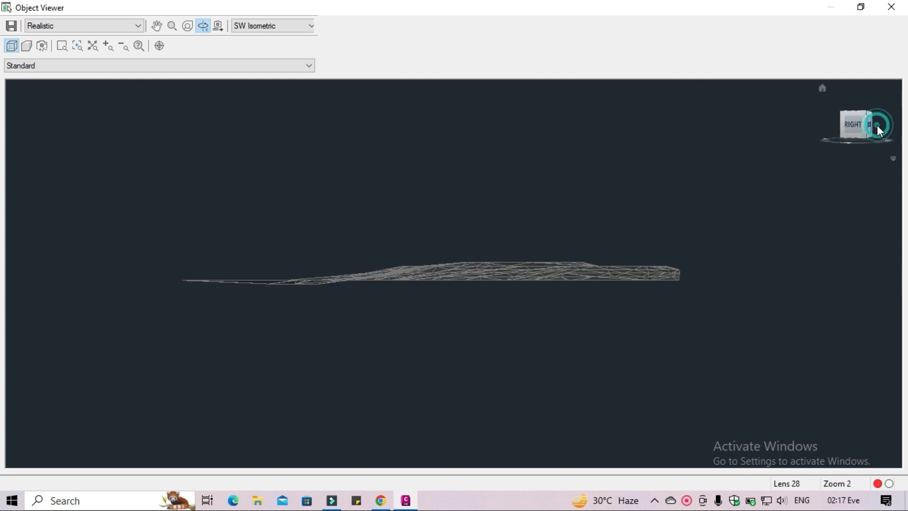
pyautogui.click(877, 125)
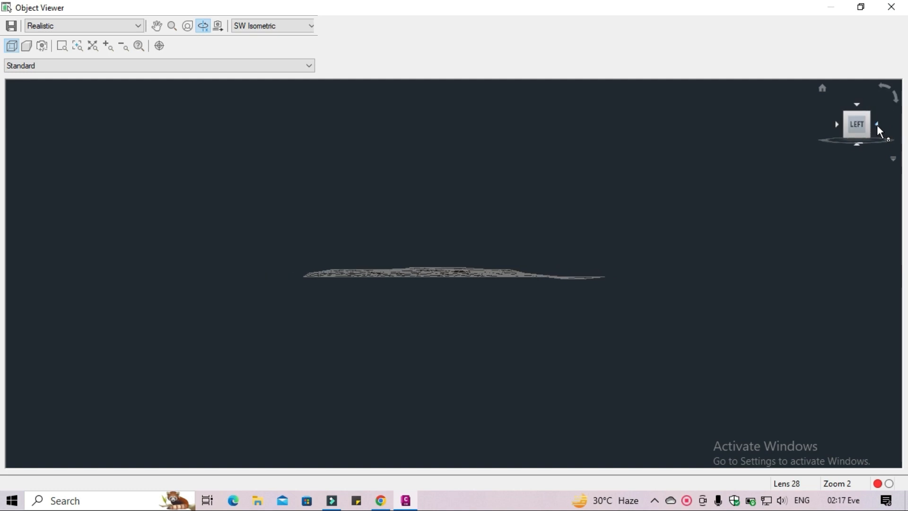
pyautogui.click(823, 88)
# Check the surface from the Right and SW Isometric viewpoints, orbit it to a low angle and close the Object Viewer.
pyautogui.click(240, 26)
pyautogui.click(246, 63)
pyautogui.click(260, 26)
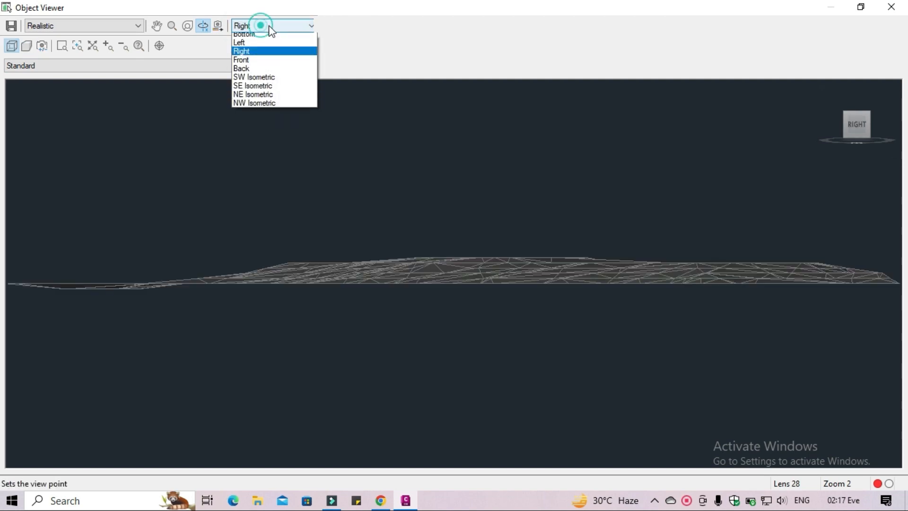
pyautogui.click(268, 91)
pyautogui.moveTo(487, 391); pyautogui.dragTo(472, 334)
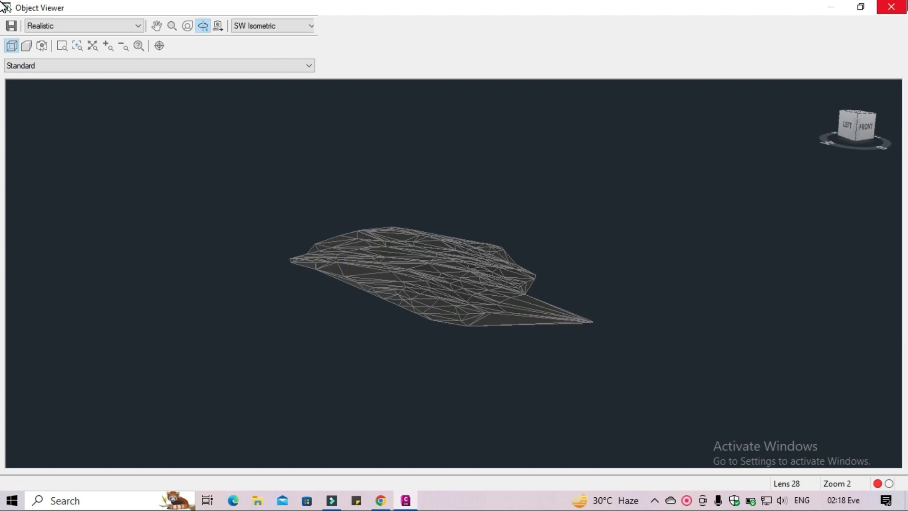
pyautogui.click(892, 7)
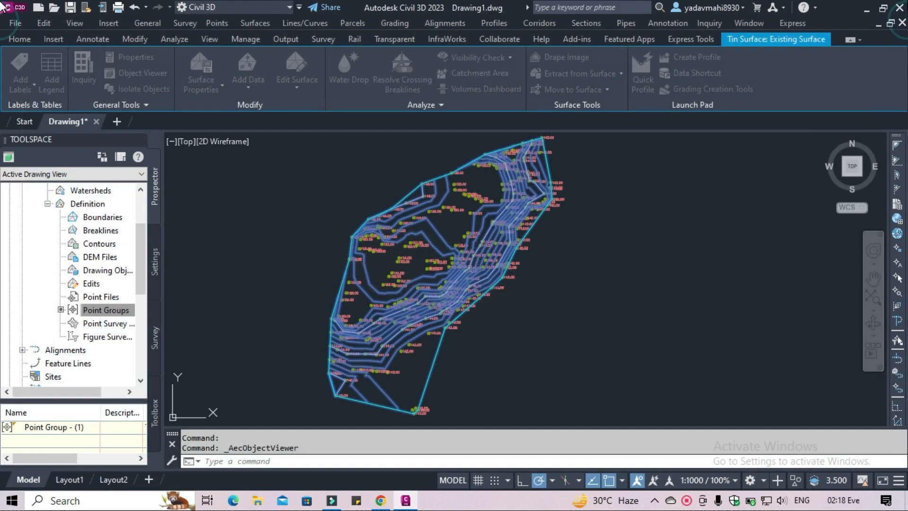
pyautogui.click(660, 319)
pyautogui.click(566, 265)
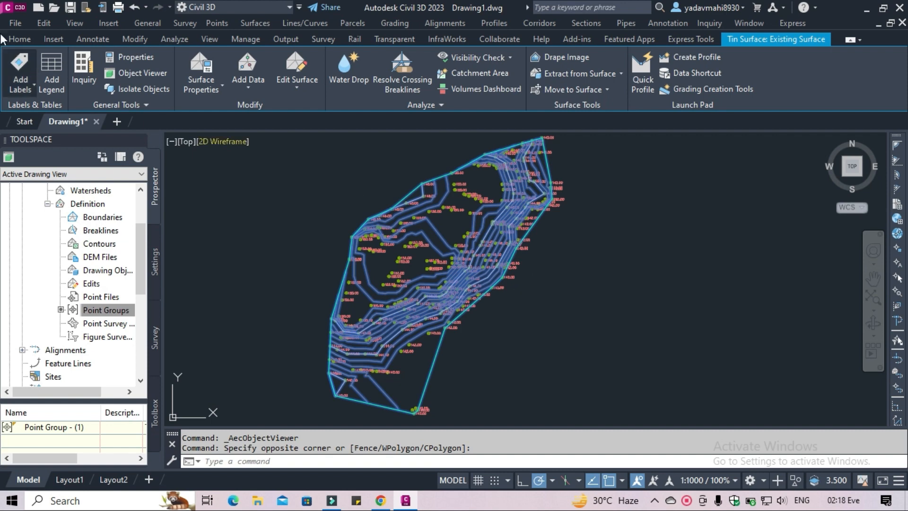
# Begin a new centerline alignment with the Alignment Creation Tools and name it NH 148 B.
pyautogui.click(19, 38)
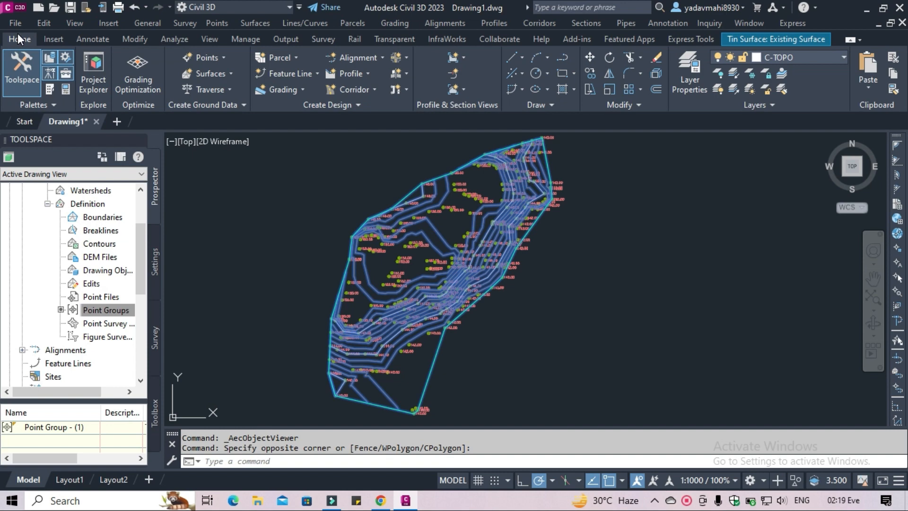
pyautogui.click(369, 57)
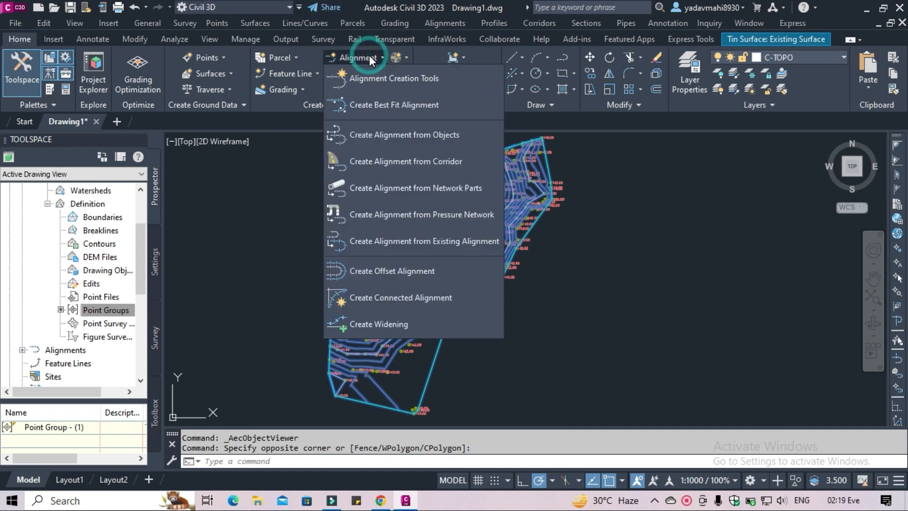
pyautogui.click(390, 76)
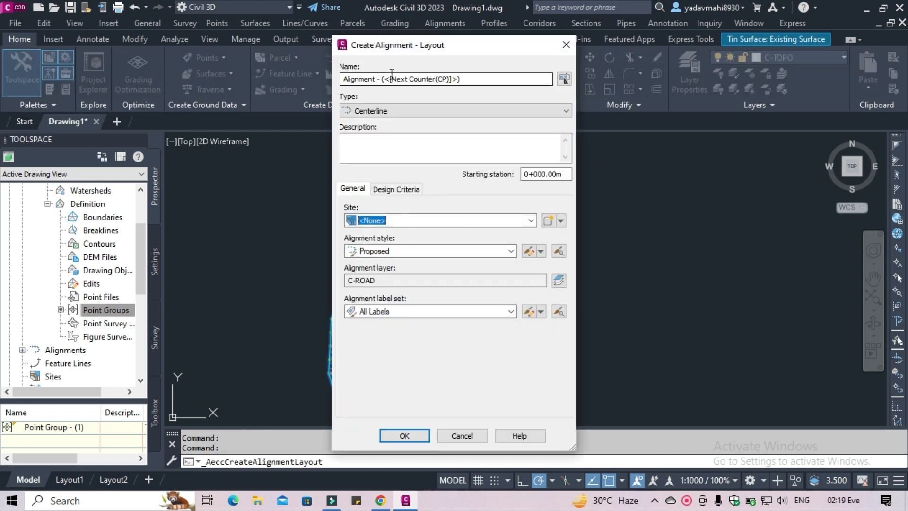
pyautogui.moveTo(502, 79); pyautogui.dragTo(320, 77)
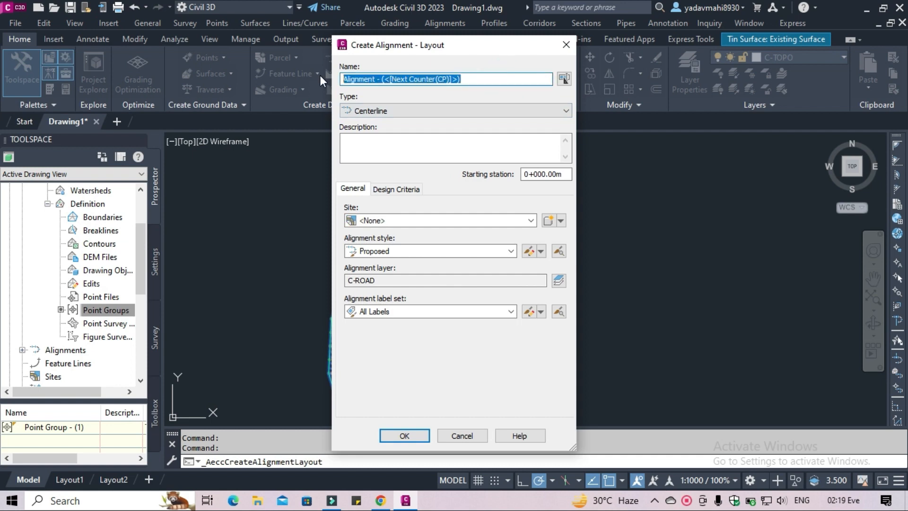
pyautogui.press('BackSpace')
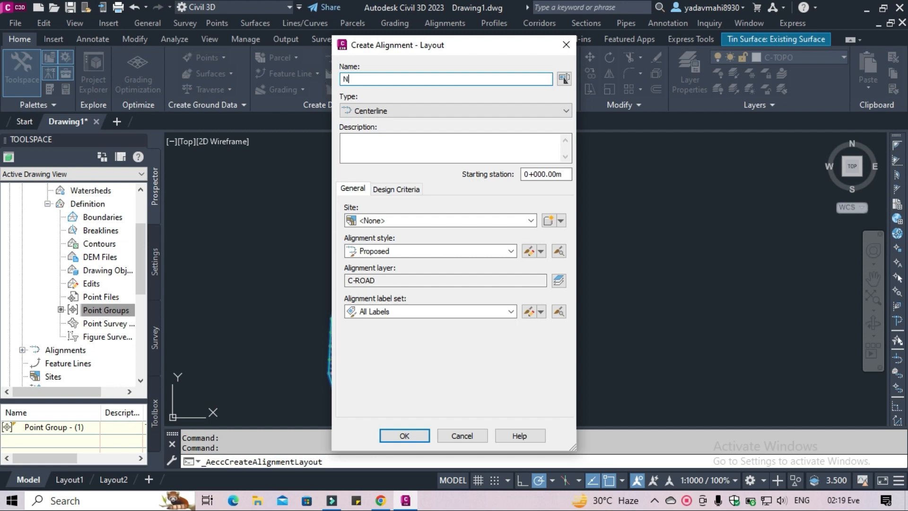
pyautogui.write('NH 148 B')
# Review the design criteria, keep the 100 km/h starting speed, Proposed style and All Labels set, and accept the alignment settings.
pyautogui.click(396, 188)
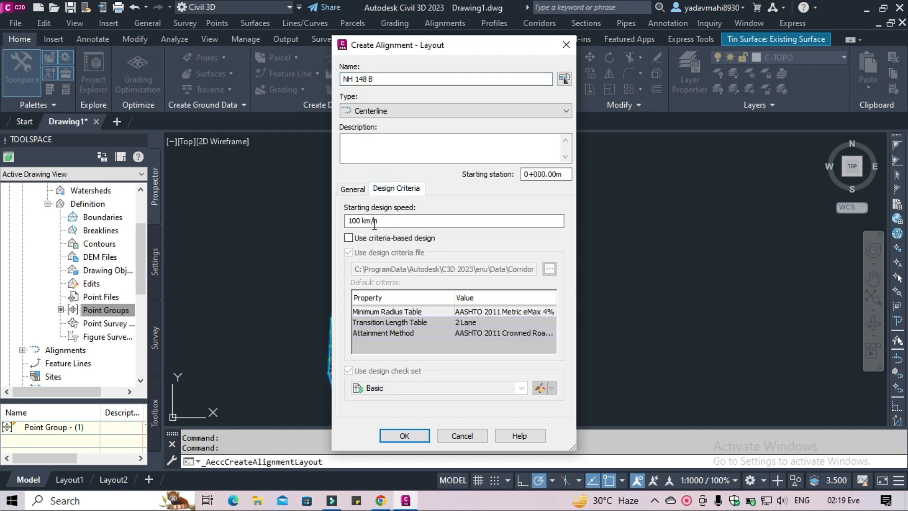
pyautogui.click(359, 222)
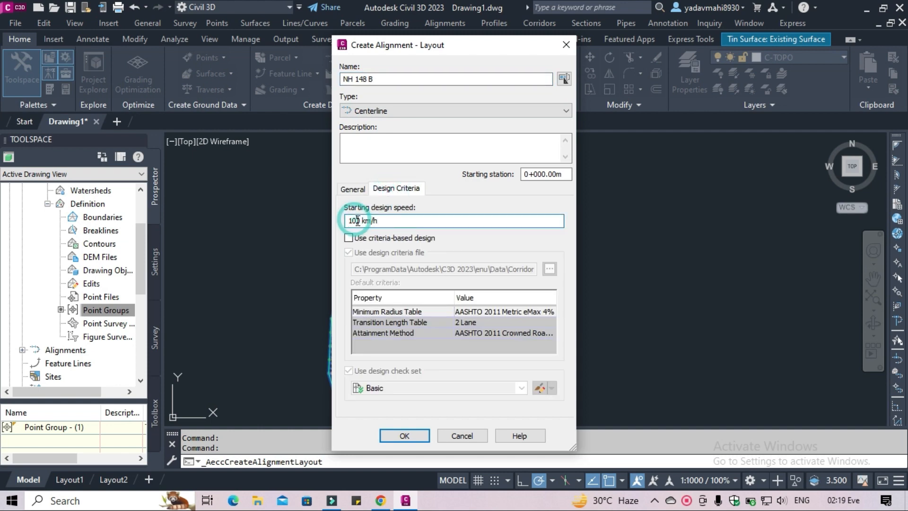
pyautogui.click(387, 220)
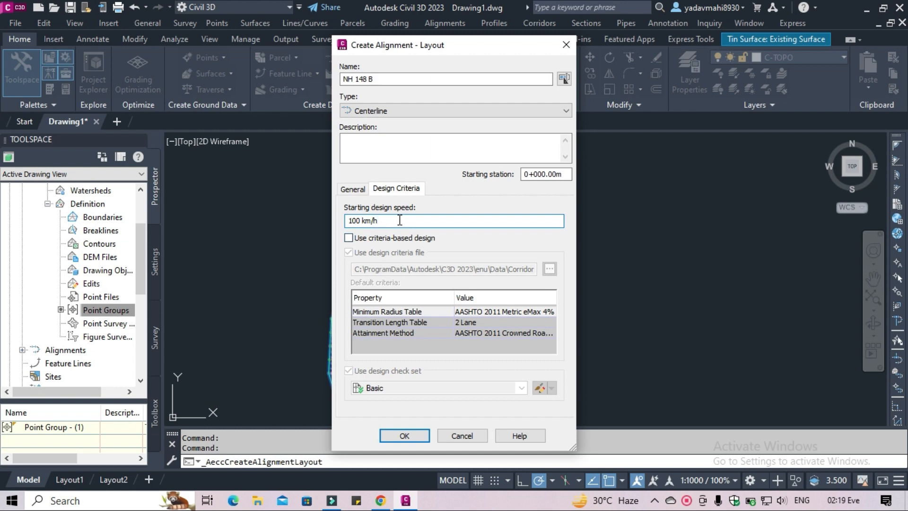
pyautogui.click(351, 191)
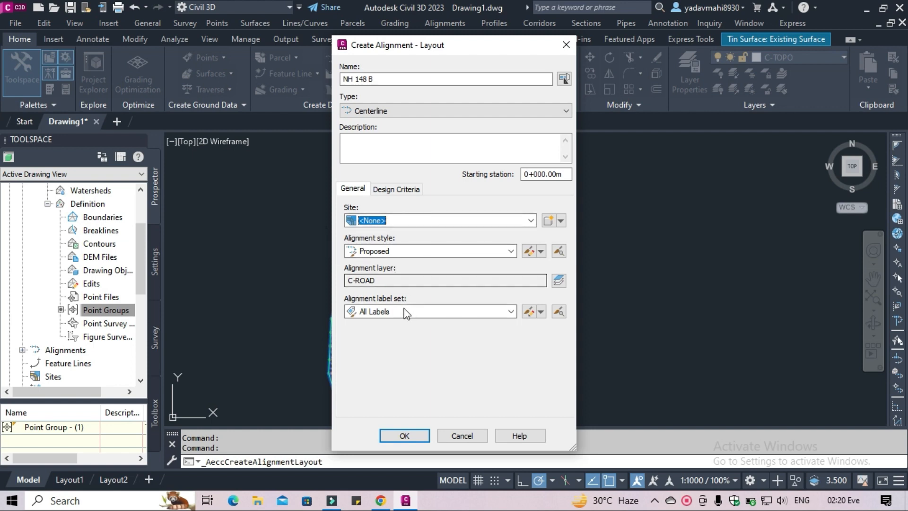
pyautogui.click(418, 436)
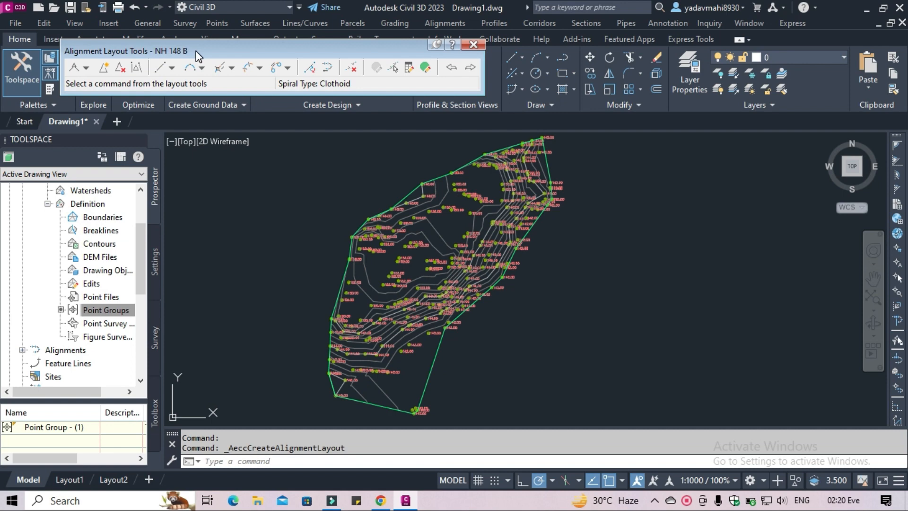
# Start a Tangent-Tangent (With Curves) layout and place its start point just inside the surface's southwest boundary, near the 140.00 points.
pyautogui.click(87, 68)
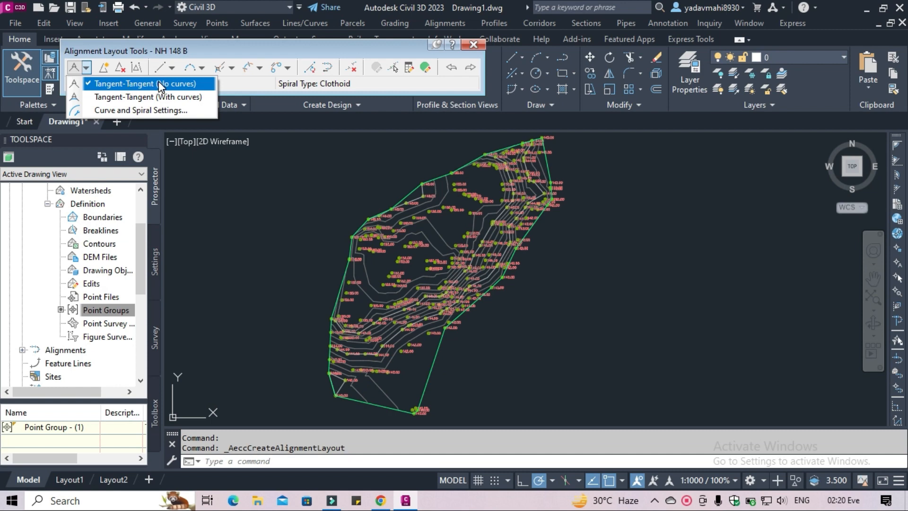
pyautogui.click(157, 97)
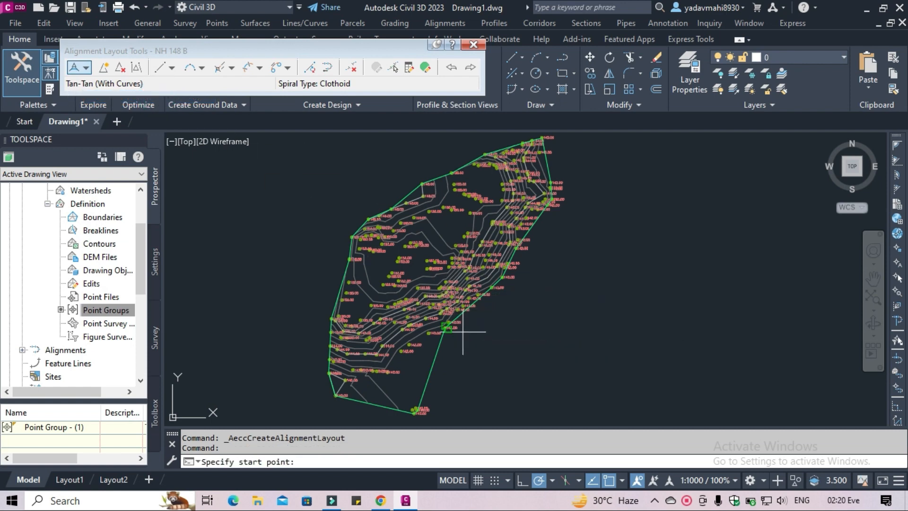
pyautogui.moveTo(462, 333); pyautogui.dragTo(417, 325, button='middle')
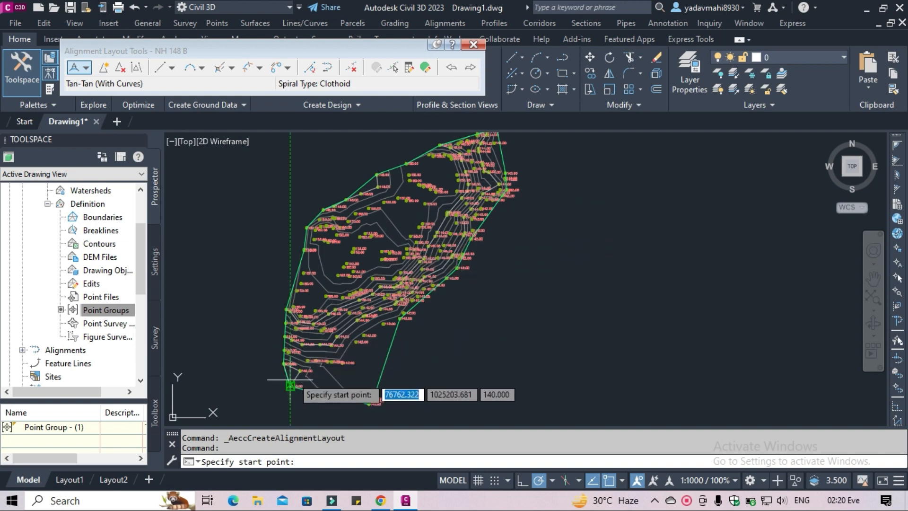
pyautogui.scroll(3, 296, 378)
pyautogui.scroll(5, 296, 378)
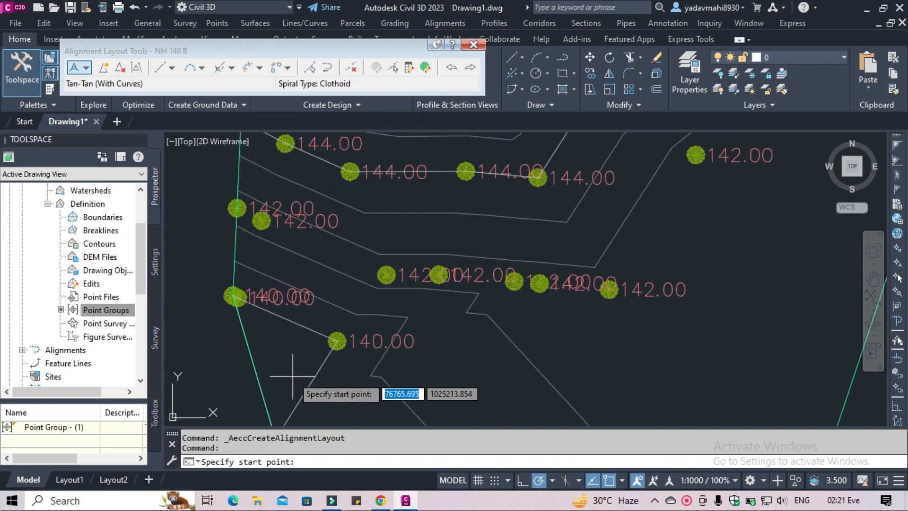
pyautogui.click(278, 392)
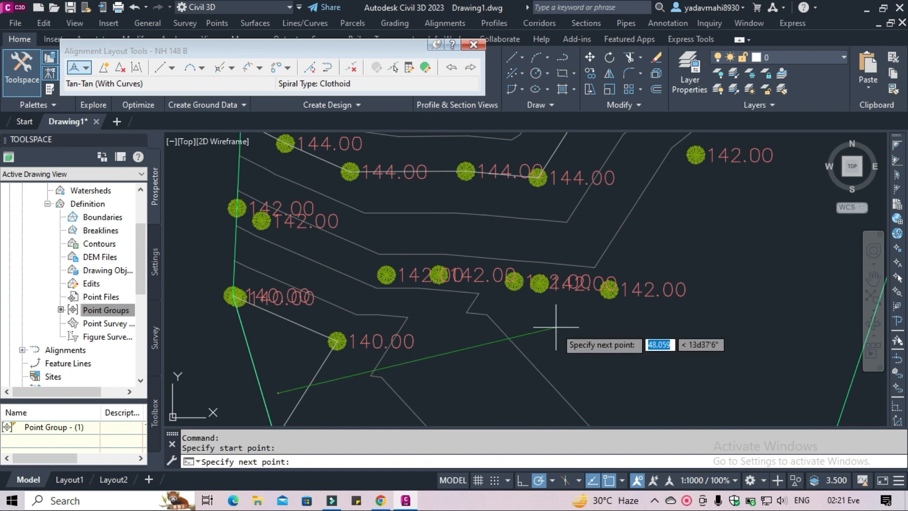
# Place the first intersection point about 115 m east-northeast of the start and the second up on the plateau among the 152.00 points.
pyautogui.scroll(-4, 542, 314)
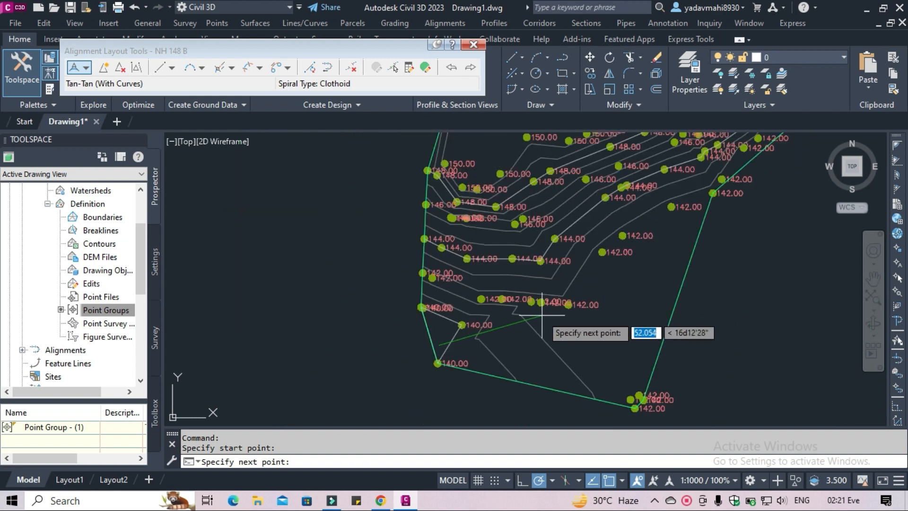
pyautogui.moveTo(570, 327); pyautogui.dragTo(428, 347, button='middle')
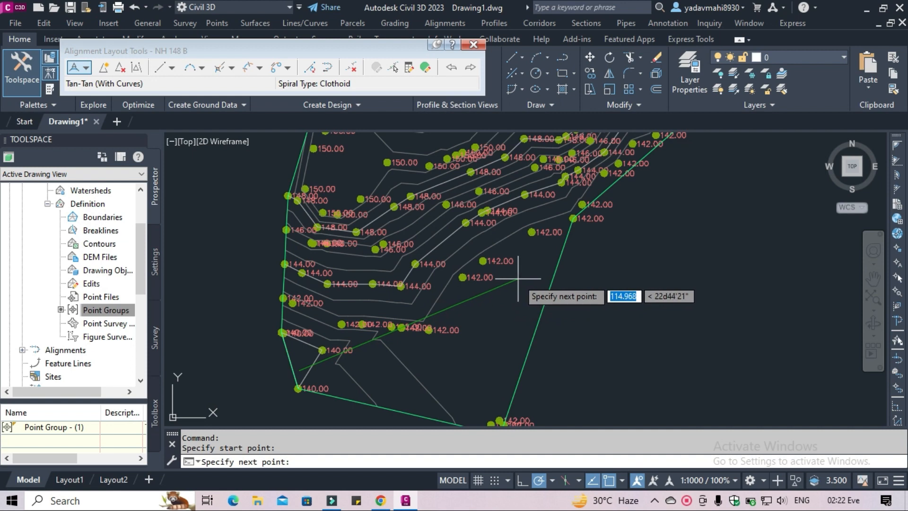
pyautogui.click(518, 278)
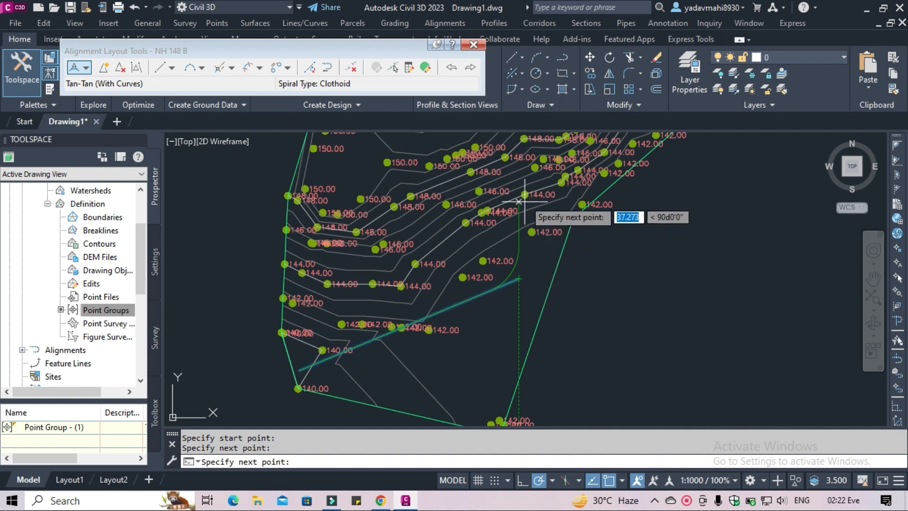
pyautogui.moveTo(528, 198); pyautogui.dragTo(388, 320, button='middle')
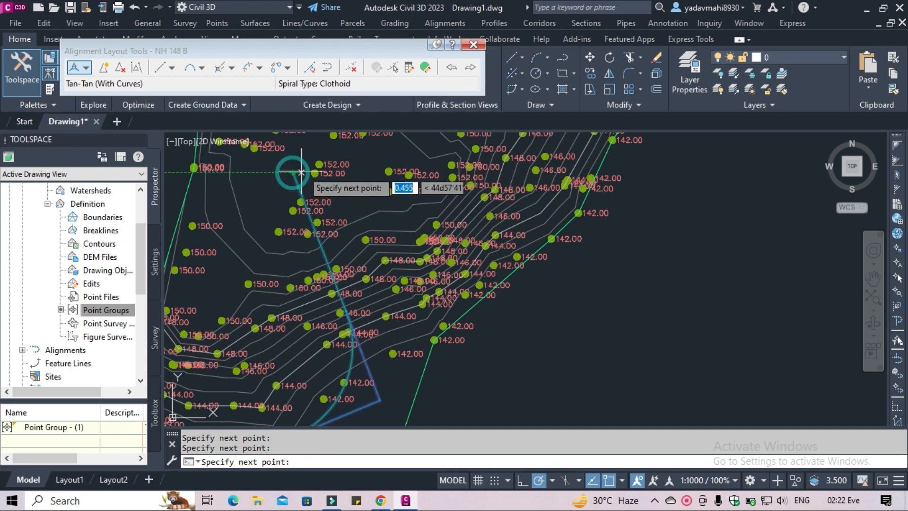
pyautogui.click(294, 163)
# Continue the alignment northeast past the 150.00 points, end it just inside the surface's eastern boundary and finish the layout.
pyautogui.moveTo(385, 152)
pyautogui.mouseDown(button='middle')
pyautogui.moveTo(318, 302)
pyautogui.moveTo(297, 325)
pyautogui.mouseUp(button='middle')
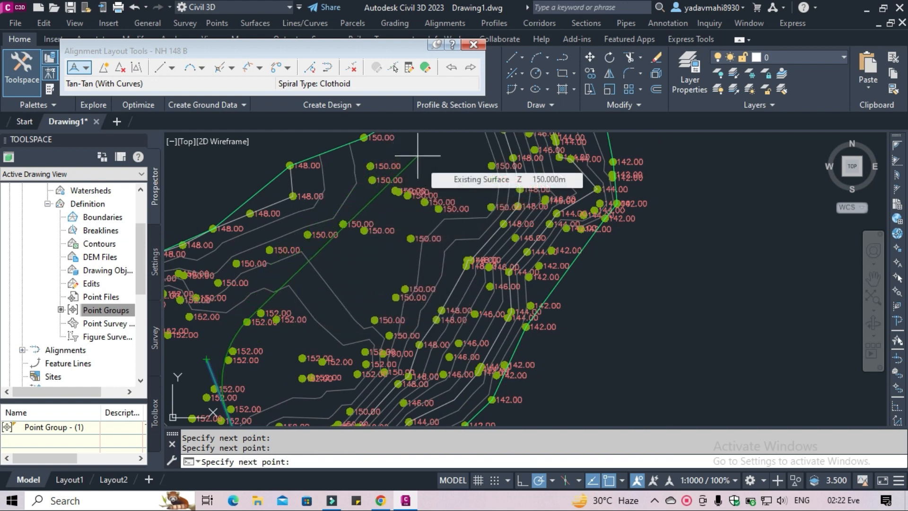
pyautogui.moveTo(461, 159)
pyautogui.mouseDown(button='middle')
pyautogui.moveTo(435, 196)
pyautogui.moveTo(261, 277)
pyautogui.moveTo(253, 294)
pyautogui.mouseUp(button='middle')
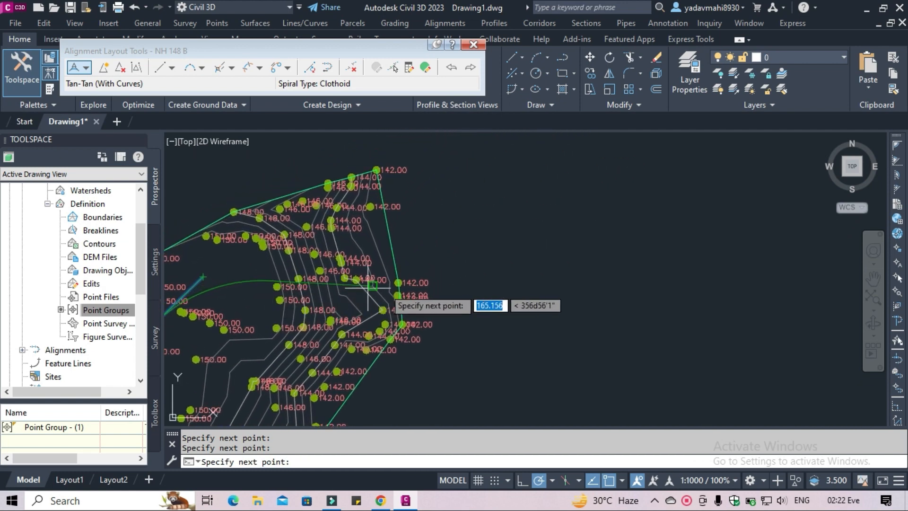
pyautogui.scroll(2, 398, 289)
pyautogui.moveTo(398, 289)
pyautogui.mouseDown(button='middle')
pyautogui.moveTo(688, 198)
pyautogui.moveTo(510, 247)
pyautogui.mouseUp(button='middle')
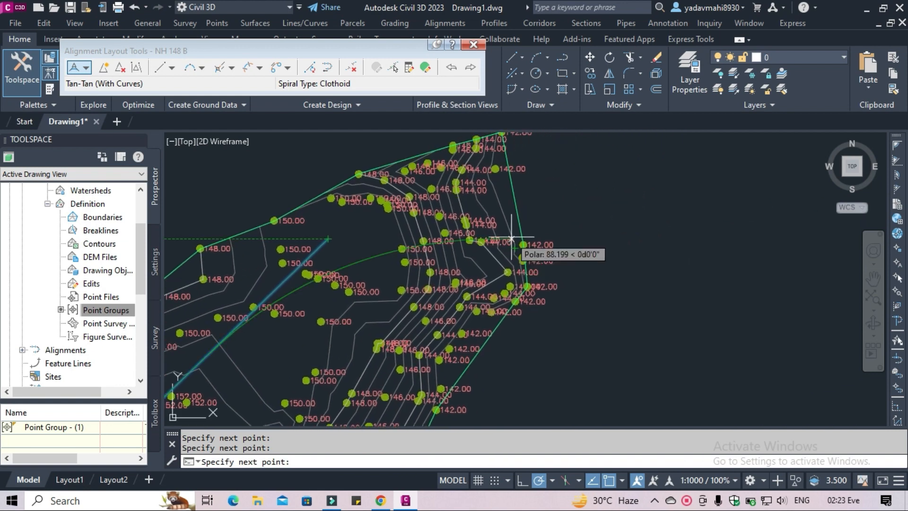
pyautogui.scroll(5, 519, 217)
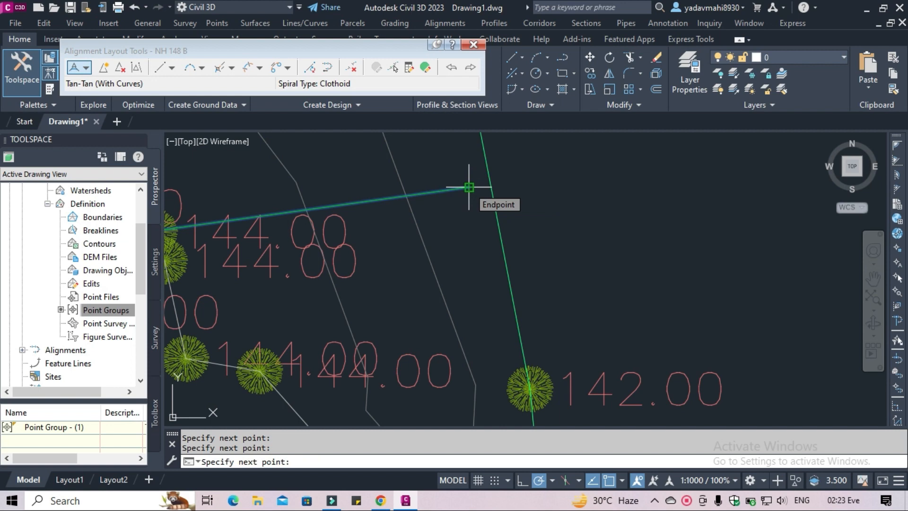
pyautogui.click(468, 188)
pyautogui.press('Return')
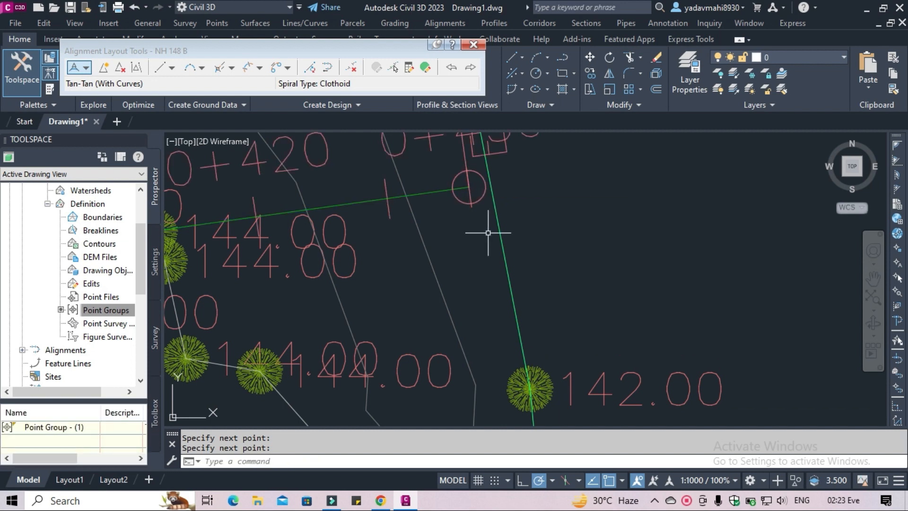
# Select the alignment's station labels and examine the stationing and curve point labels along the whole route from start to end.
pyautogui.moveTo(488, 235); pyautogui.dragTo(466, 319, button='middle')
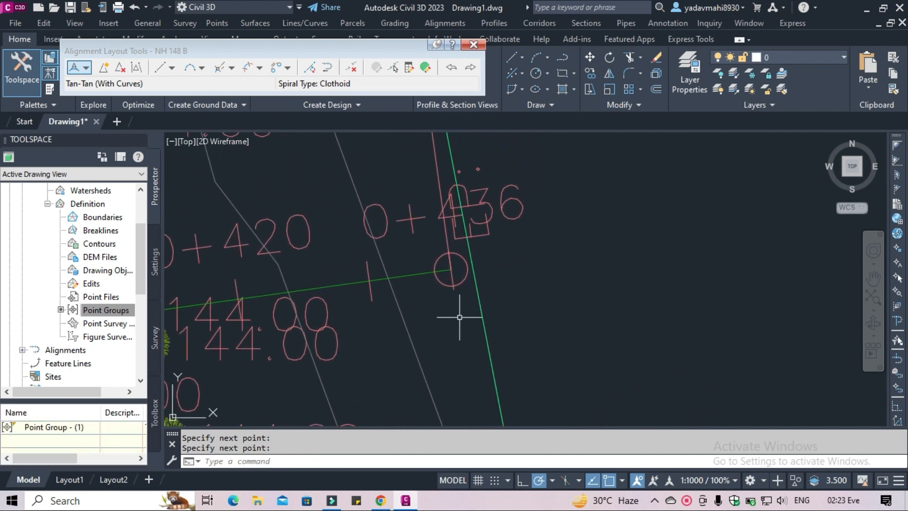
pyautogui.click(513, 186)
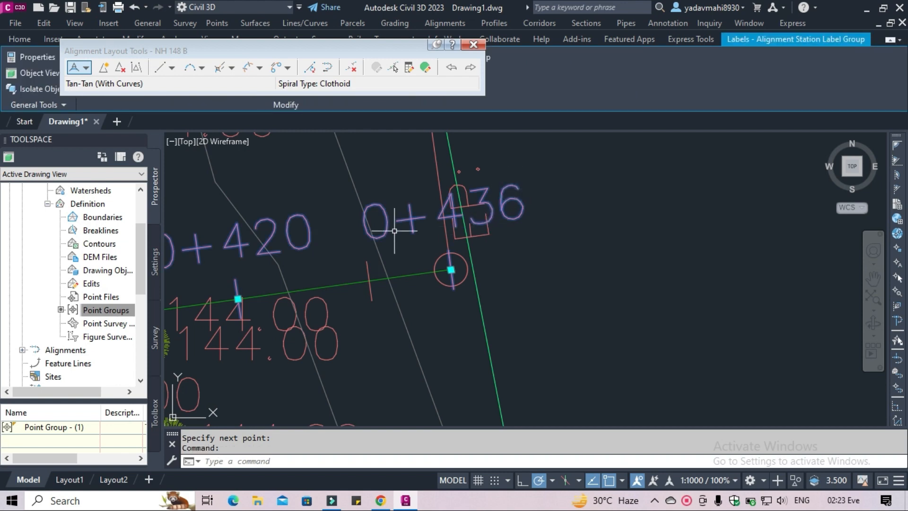
pyautogui.scroll(-5, 543, 213)
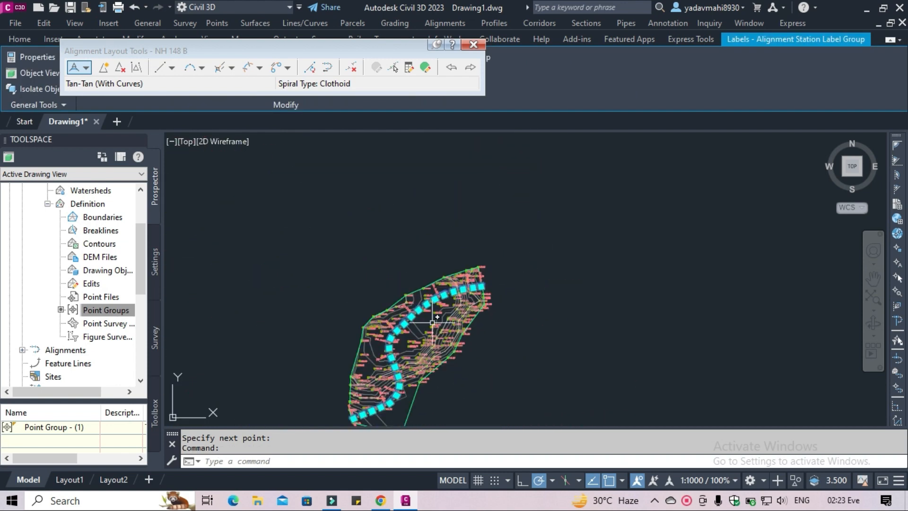
pyautogui.moveTo(434, 331); pyautogui.dragTo(437, 254, button='middle')
pyautogui.scroll(2, 361, 266)
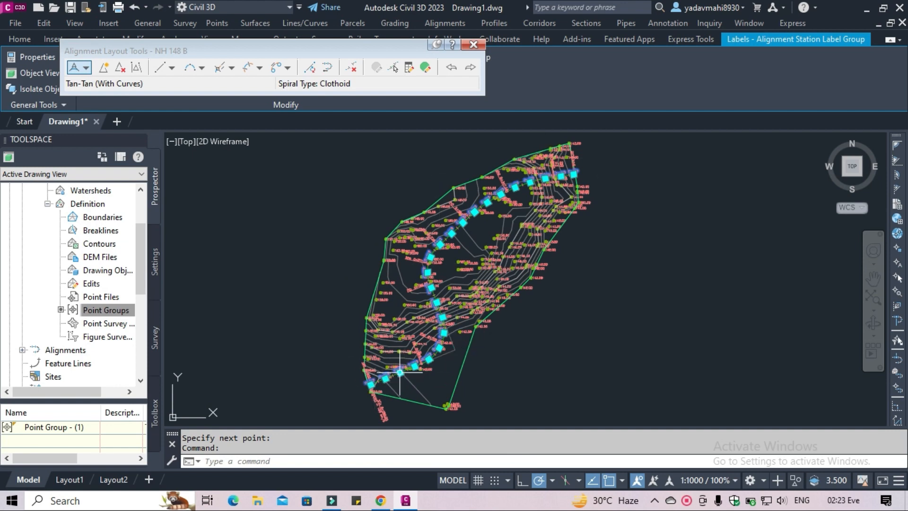
pyautogui.scroll(4, 392, 381)
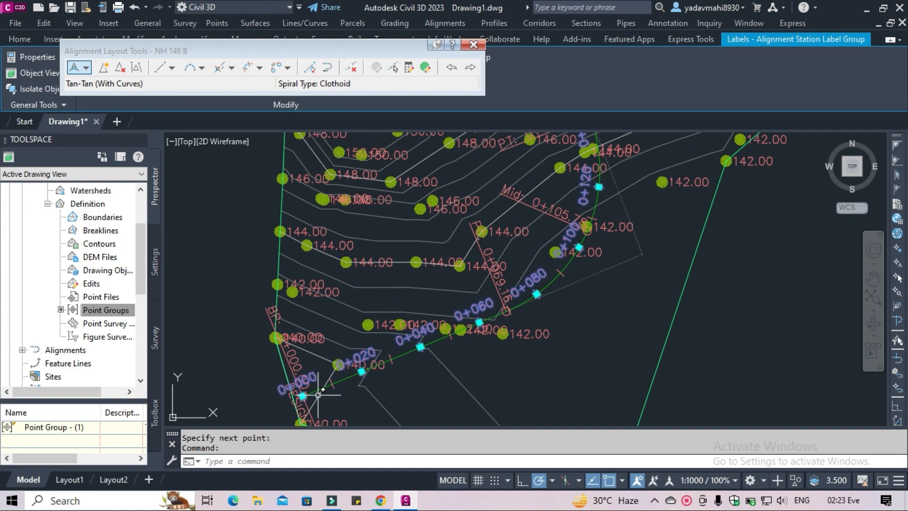
pyautogui.moveTo(585, 273); pyautogui.dragTo(458, 383, button='middle')
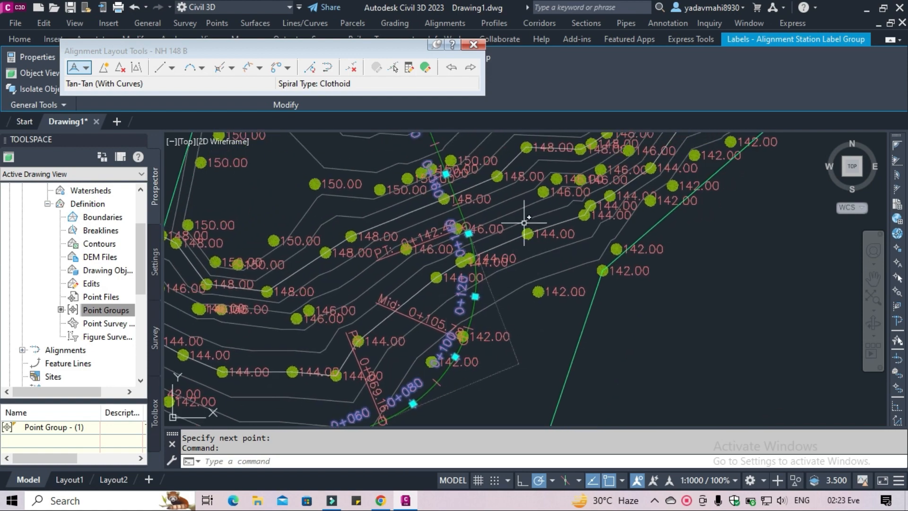
pyautogui.scroll(-5, 447, 380)
pyautogui.scroll(2, 412, 282)
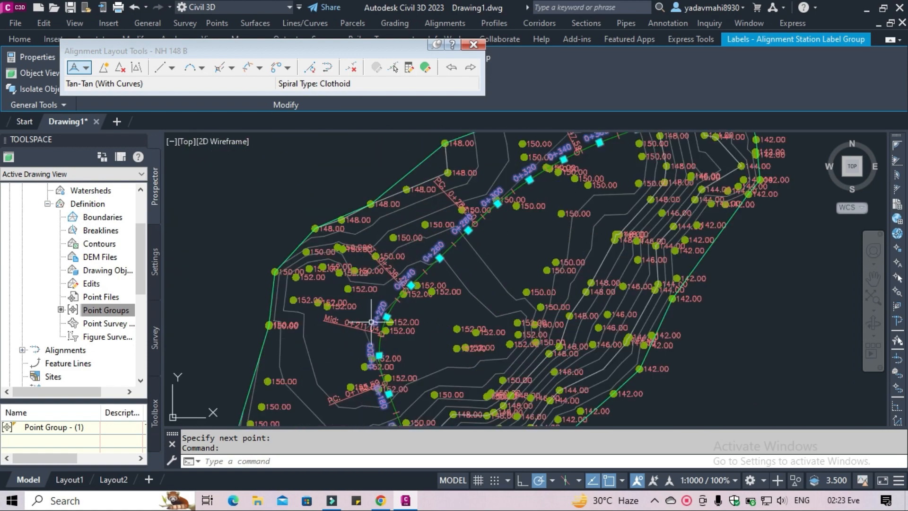
pyautogui.moveTo(495, 258)
pyautogui.mouseDown(button='middle')
pyautogui.moveTo(321, 373)
pyautogui.moveTo(342, 387)
pyautogui.mouseUp(button='middle')
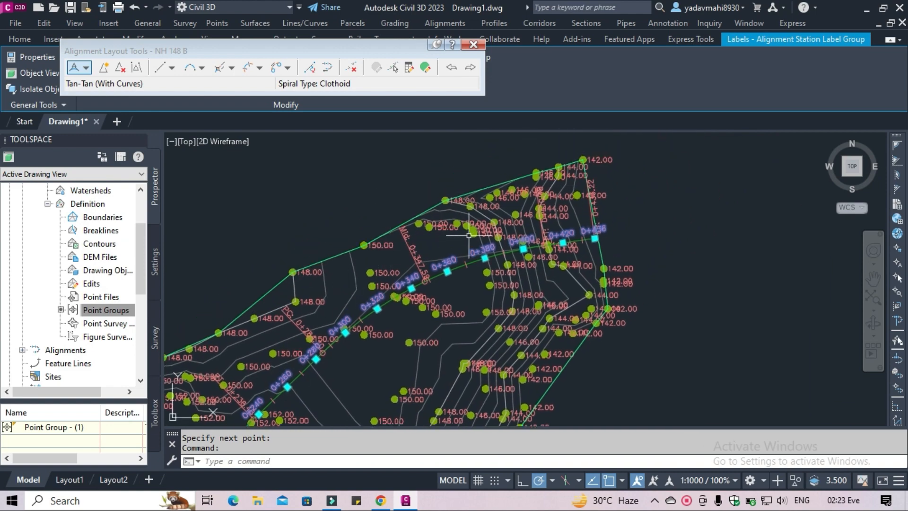
# Examine the start station and design speed label at the alignment's southwest end.
pyautogui.scroll(-3, 435, 298)
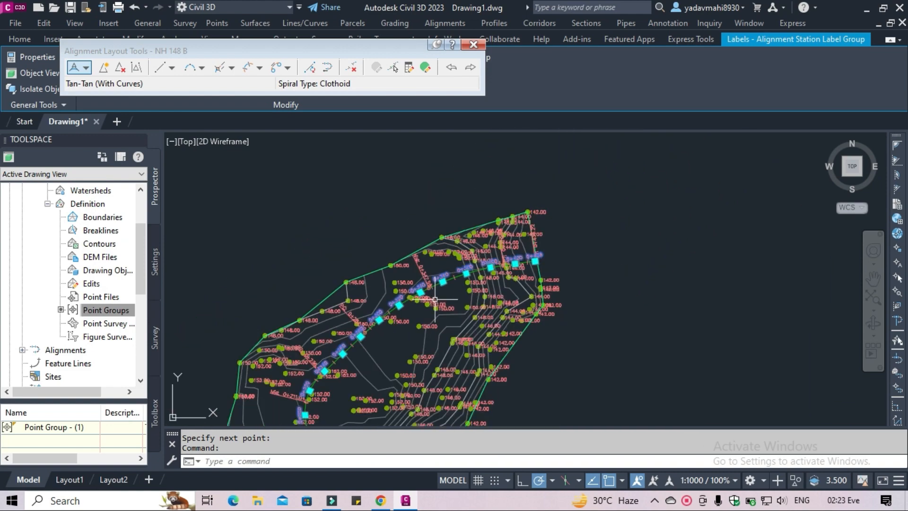
pyautogui.scroll(2, 431, 217)
pyautogui.moveTo(395, 292); pyautogui.dragTo(413, 218, button='middle')
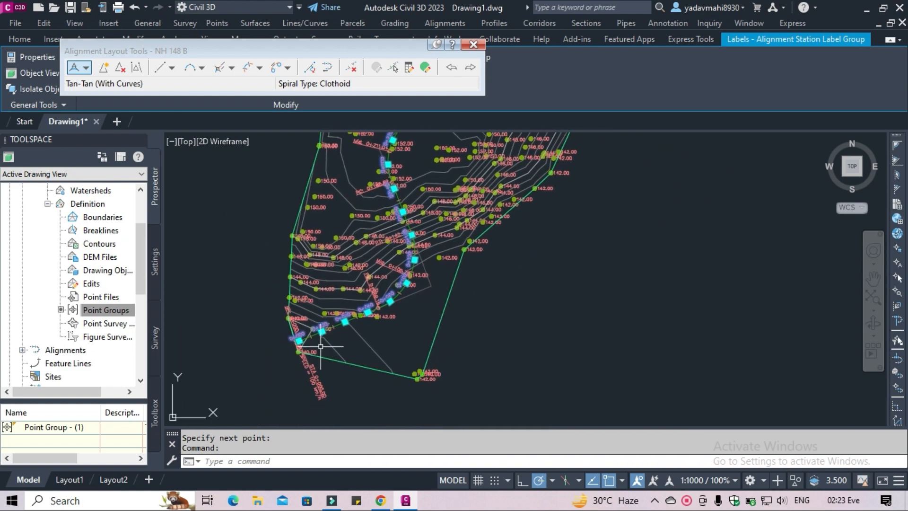
pyautogui.scroll(2, 310, 357)
pyautogui.moveTo(311, 356)
pyautogui.mouseDown(button='middle')
pyautogui.moveTo(320, 252)
pyautogui.moveTo(377, 247)
pyautogui.mouseUp(button='middle')
pyautogui.scroll(4, 320, 253)
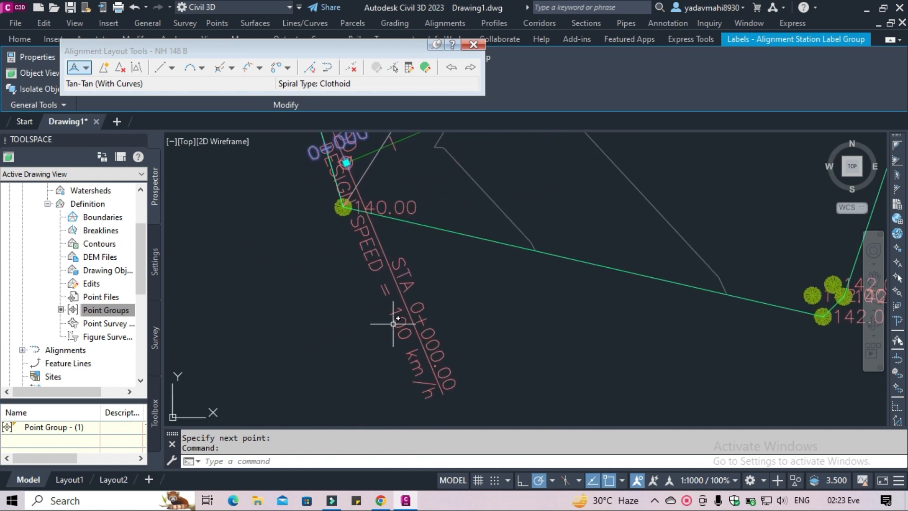
# Follow the alignment from its start through both curves to the northeast and examine its stations, curve points and fit on the surface.
pyautogui.moveTo(404, 345); pyautogui.dragTo(328, 377, button='middle')
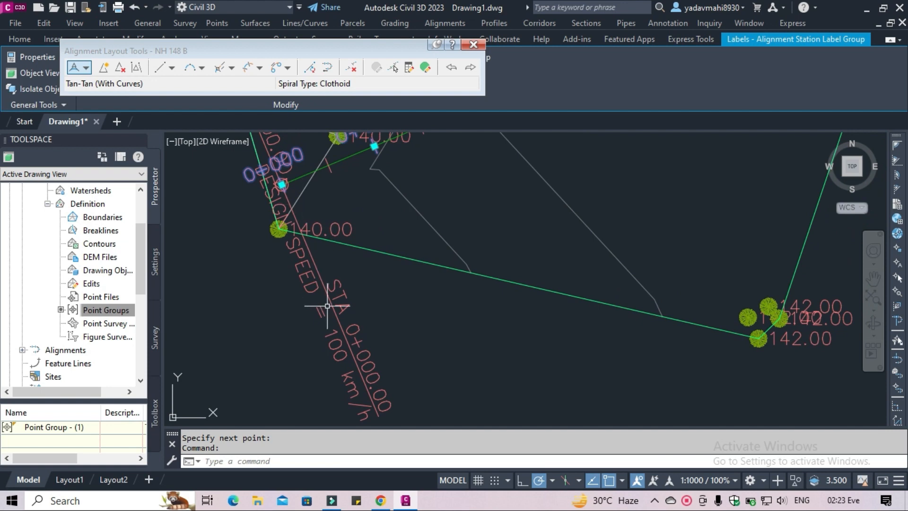
pyautogui.moveTo(371, 300); pyautogui.dragTo(343, 395, button='middle')
pyautogui.moveTo(380, 232); pyautogui.dragTo(300, 320, button='middle')
pyautogui.moveTo(393, 278); pyautogui.dragTo(352, 318, button='middle')
pyautogui.moveTo(415, 294)
pyautogui.mouseDown(button='middle')
pyautogui.moveTo(366, 335)
pyautogui.moveTo(416, 311)
pyautogui.mouseUp(button='middle')
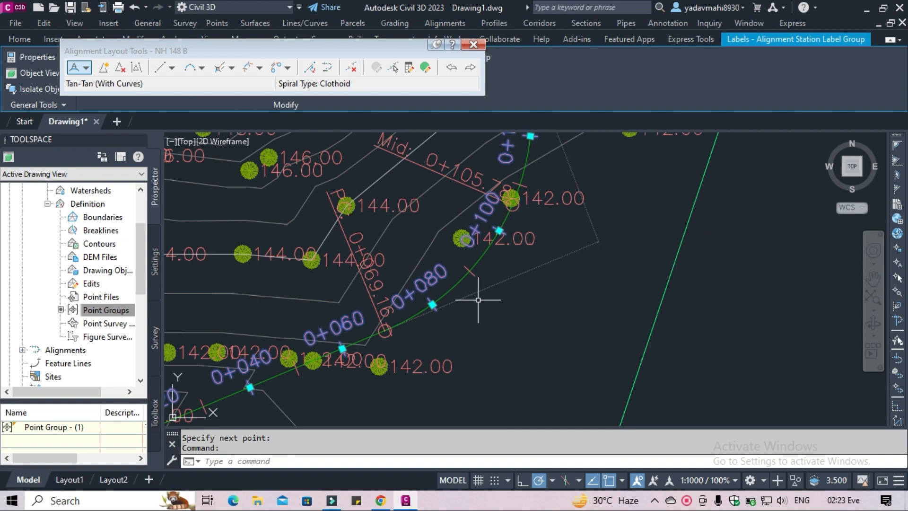
pyautogui.moveTo(477, 300); pyautogui.dragTo(442, 332, button='middle')
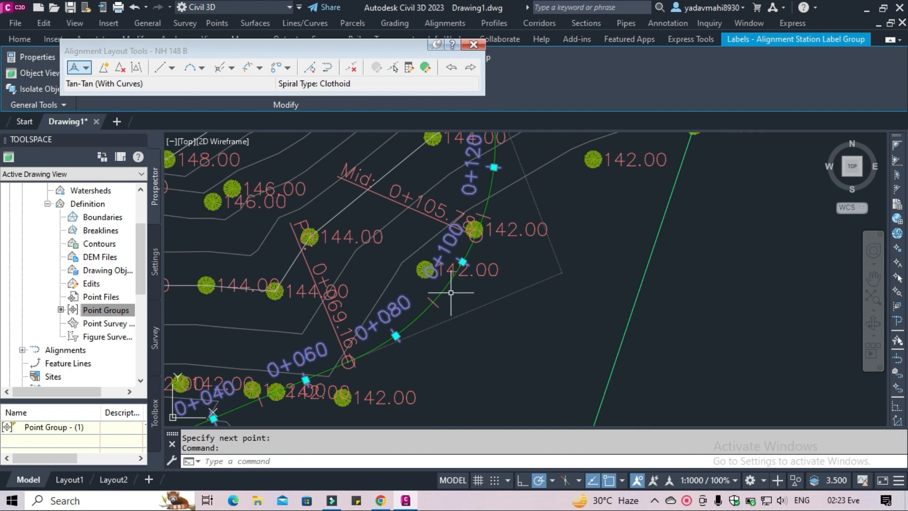
pyautogui.moveTo(451, 292)
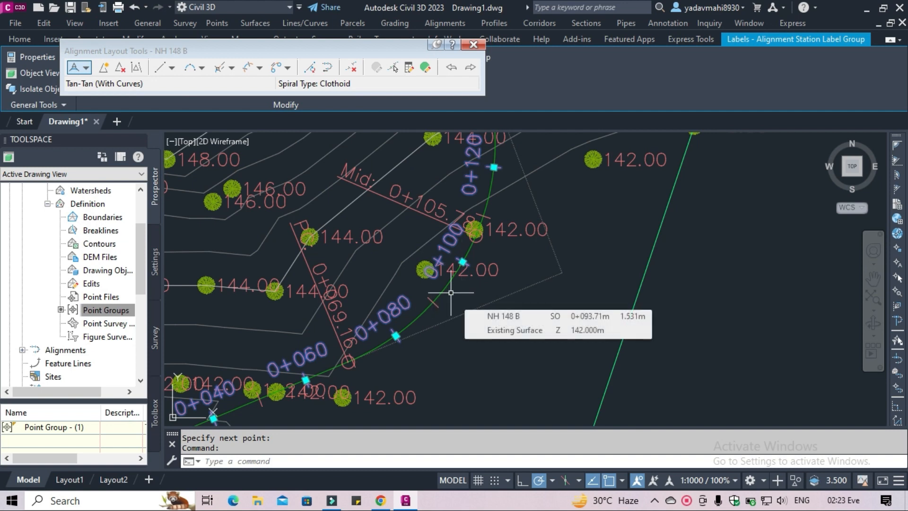
pyautogui.moveTo(462, 283)
pyautogui.mouseDown(button='middle')
pyautogui.moveTo(470, 263)
pyautogui.moveTo(504, 402)
pyautogui.mouseUp(button='middle')
pyautogui.moveTo(467, 287); pyautogui.dragTo(507, 388, button='middle')
pyautogui.moveTo(482, 254); pyautogui.dragTo(483, 381, button='middle')
pyautogui.moveTo(487, 210); pyautogui.dragTo(457, 339, button='middle')
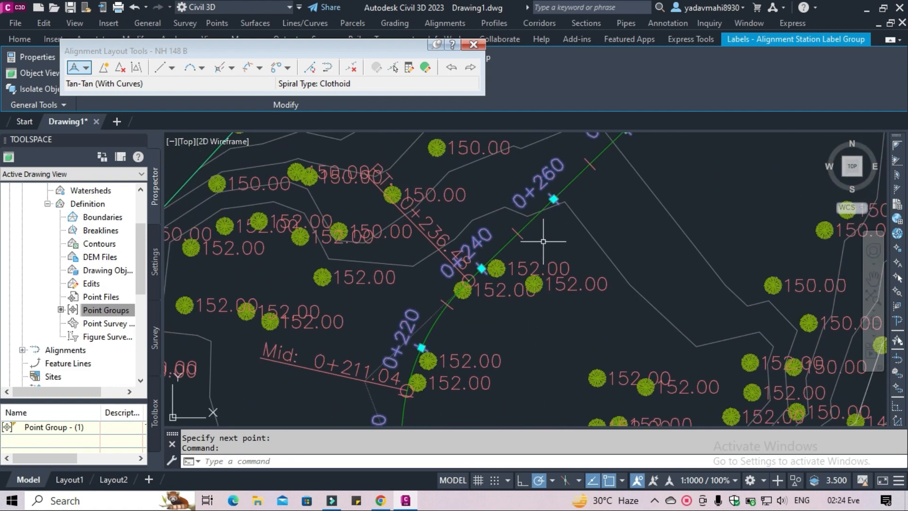
pyautogui.moveTo(543, 241)
pyautogui.mouseDown(button='middle')
pyautogui.moveTo(478, 331)
pyautogui.moveTo(531, 310)
pyautogui.moveTo(503, 339)
pyautogui.mouseUp(button='middle')
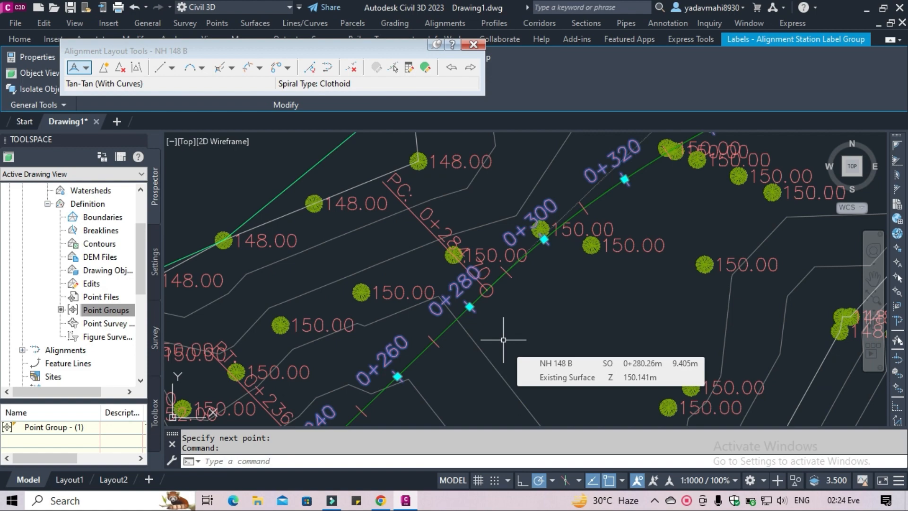
pyautogui.scroll(-4, 563, 330)
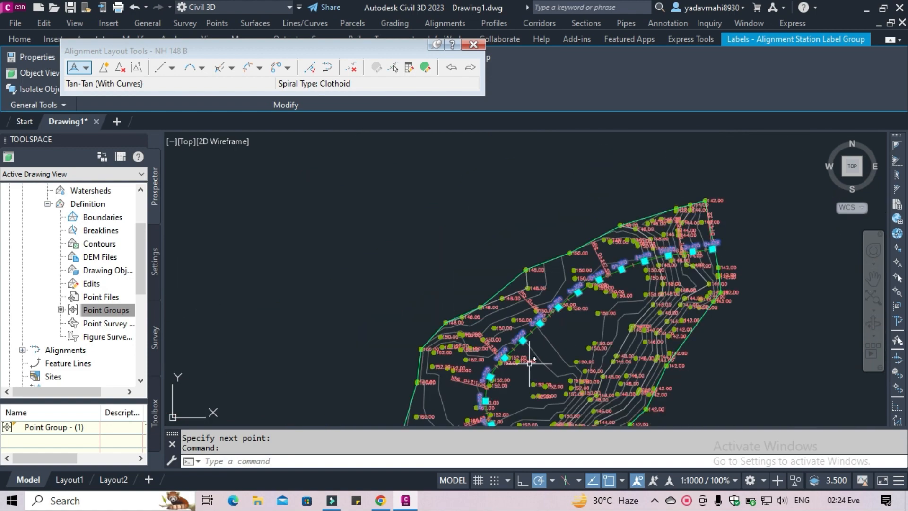
pyautogui.moveTo(531, 365); pyautogui.dragTo(492, 214, button='middle')
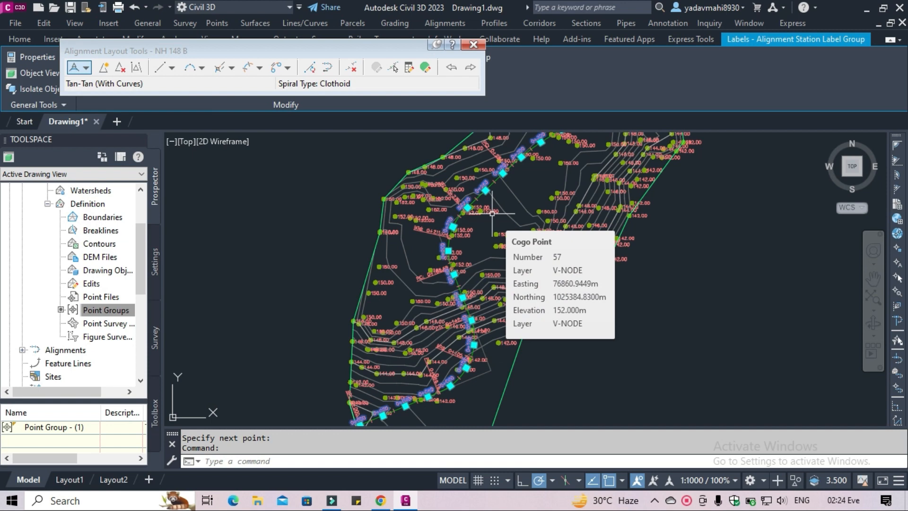
# Close the alignment layout tools and clear the station label selection, leaving free space east of the surface.
pyautogui.click(473, 45)
pyautogui.scroll(-3, 520, 235)
pyautogui.moveTo(520, 235); pyautogui.dragTo(320, 270, button='middle')
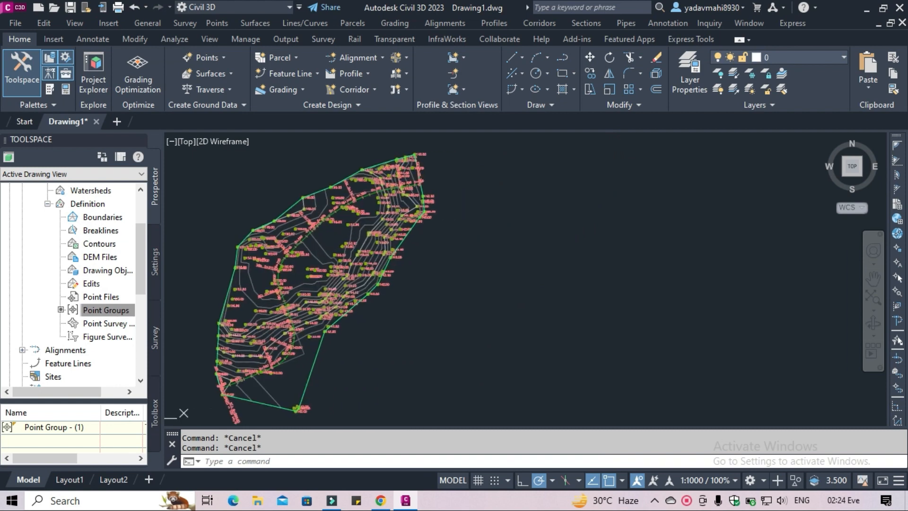
# Create a surface profile by sampling Existing Surface along NH 148 B from 0+000.00 to 0+436.22 m.
pyautogui.moveTo(320, 271)
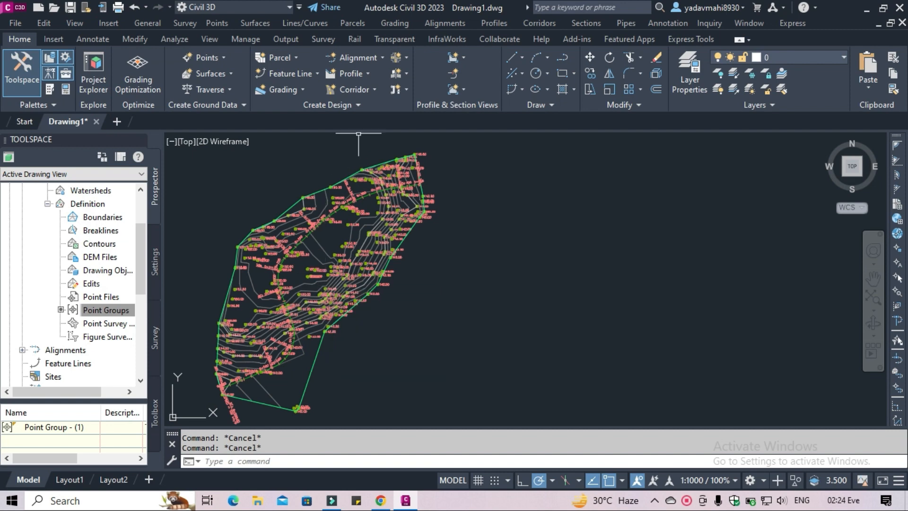
pyautogui.click(365, 76)
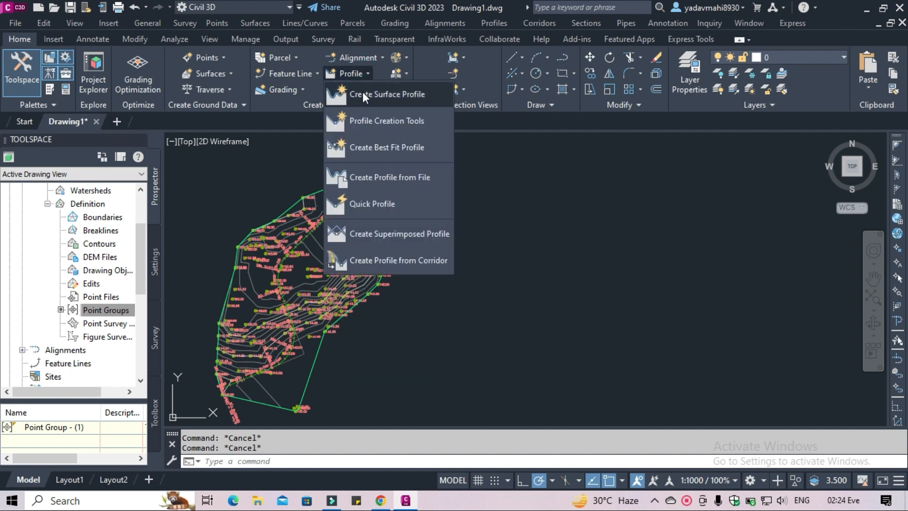
pyautogui.click(365, 98)
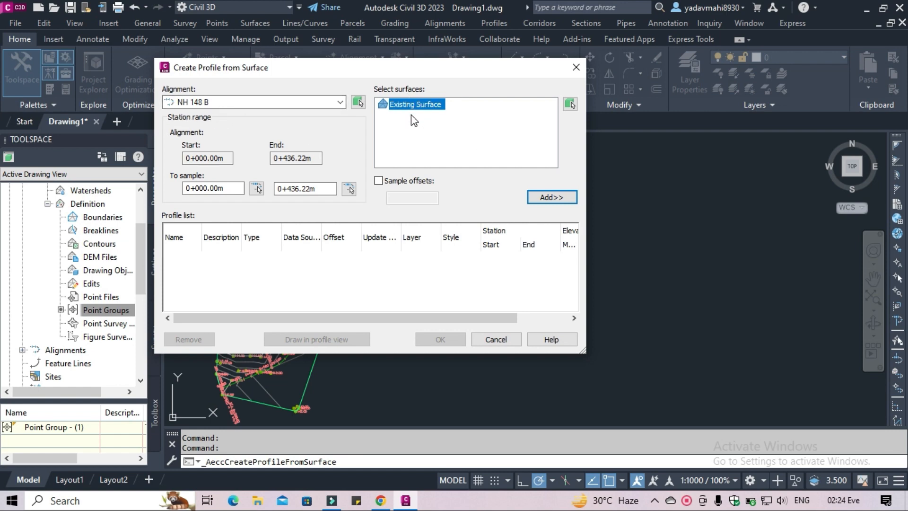
pyautogui.click(552, 198)
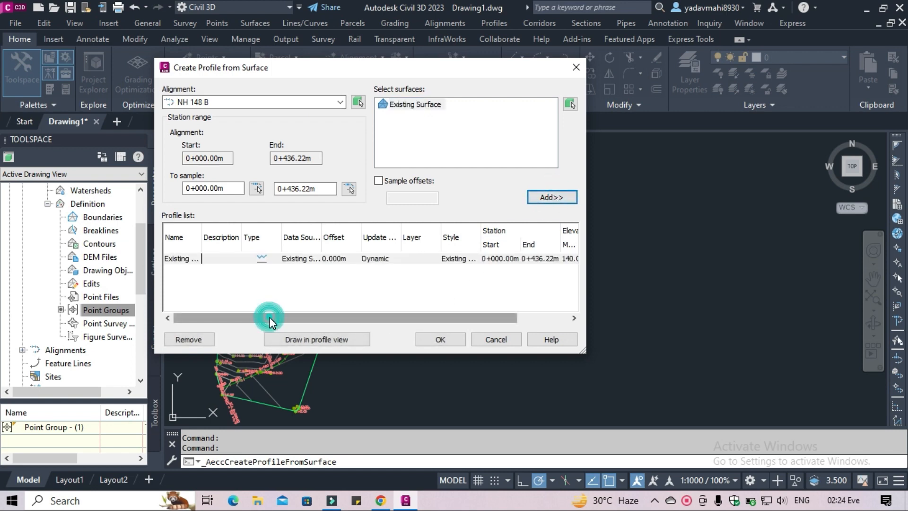
pyautogui.moveTo(270, 317); pyautogui.dragTo(361, 320)
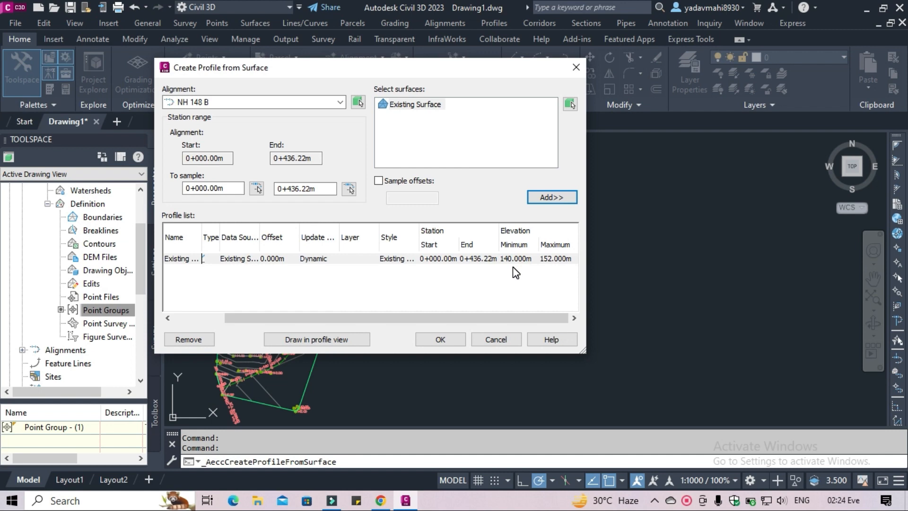
# Set up a profile view for NH 148 B with the Profile View style and automatic station range and height.
pyautogui.click(302, 343)
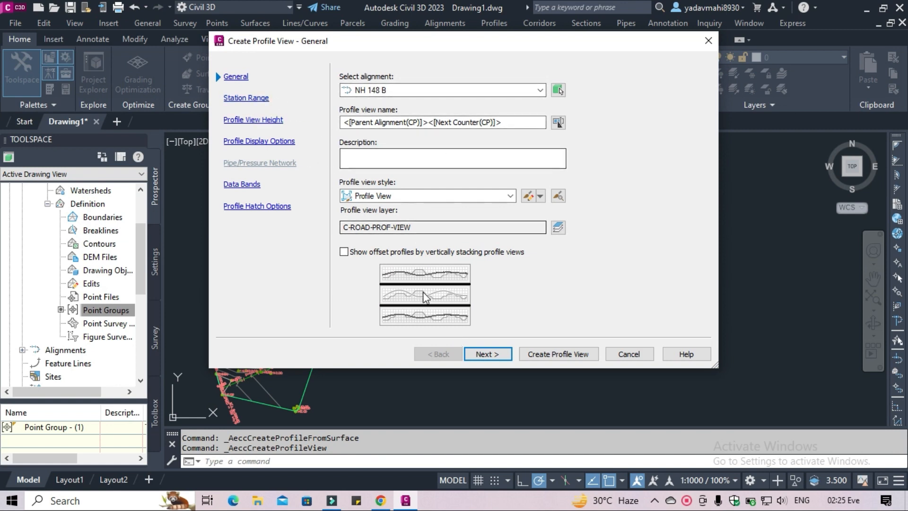
pyautogui.click(500, 354)
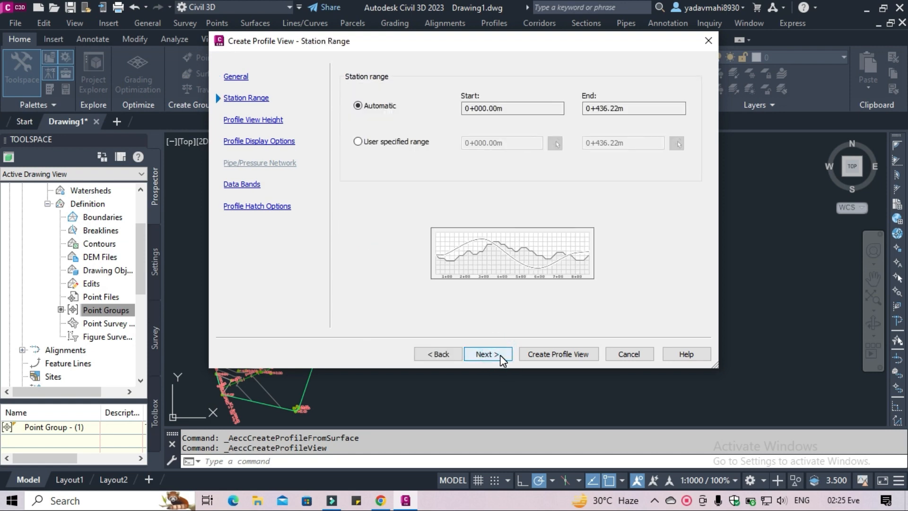
pyautogui.click(500, 355)
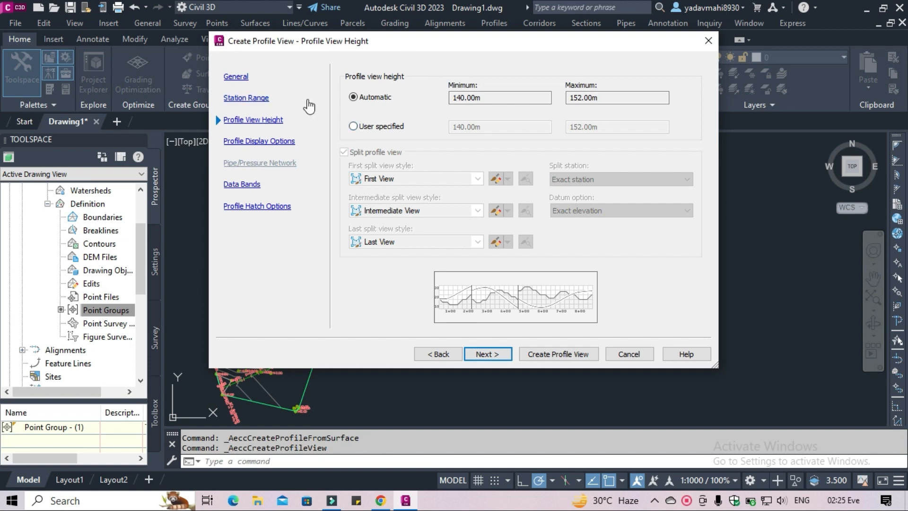
pyautogui.click(486, 355)
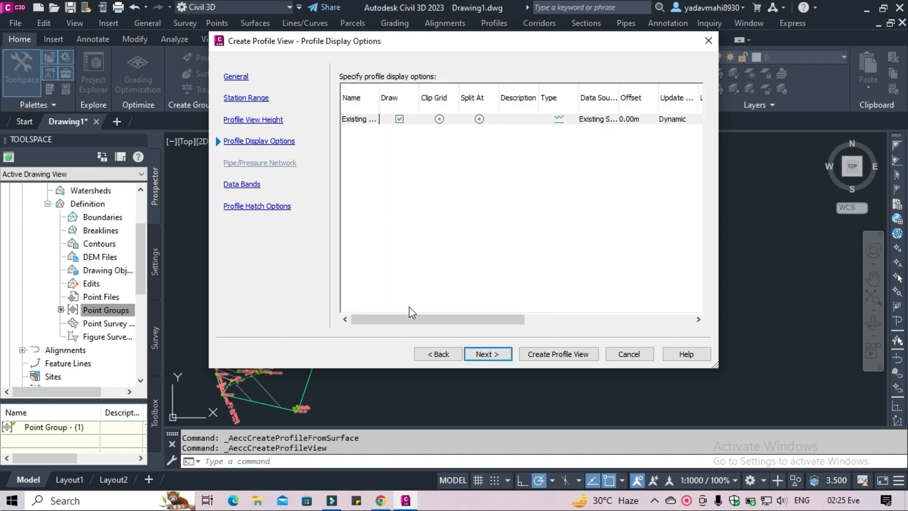
# Assign the Complete Label Set to the existing surface profile in the profile display options.
pyautogui.moveTo(410, 320); pyautogui.dragTo(604, 320)
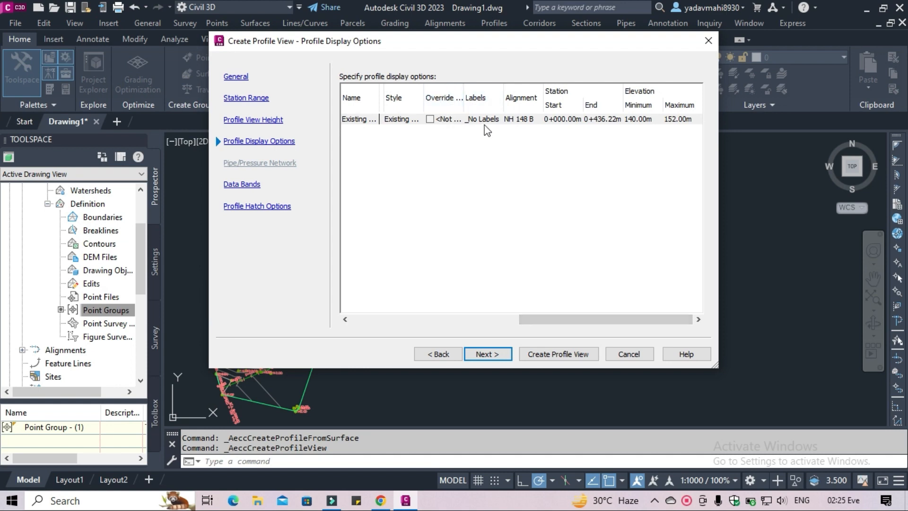
pyautogui.click(482, 121)
pyautogui.click(483, 120)
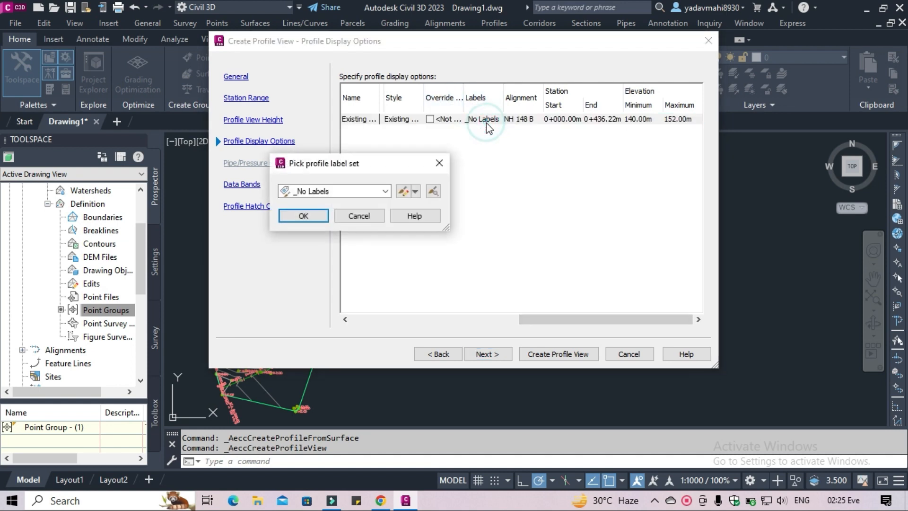
pyautogui.click(386, 191)
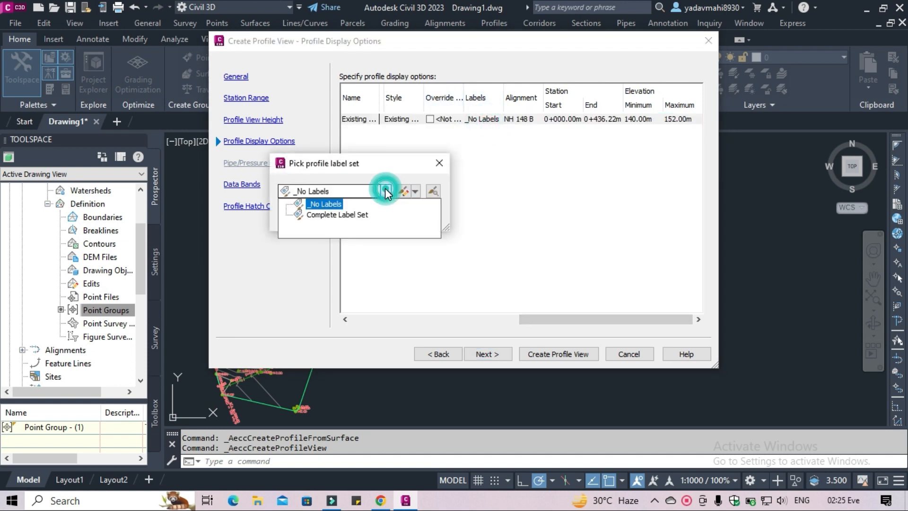
pyautogui.click(348, 216)
pyautogui.click(313, 216)
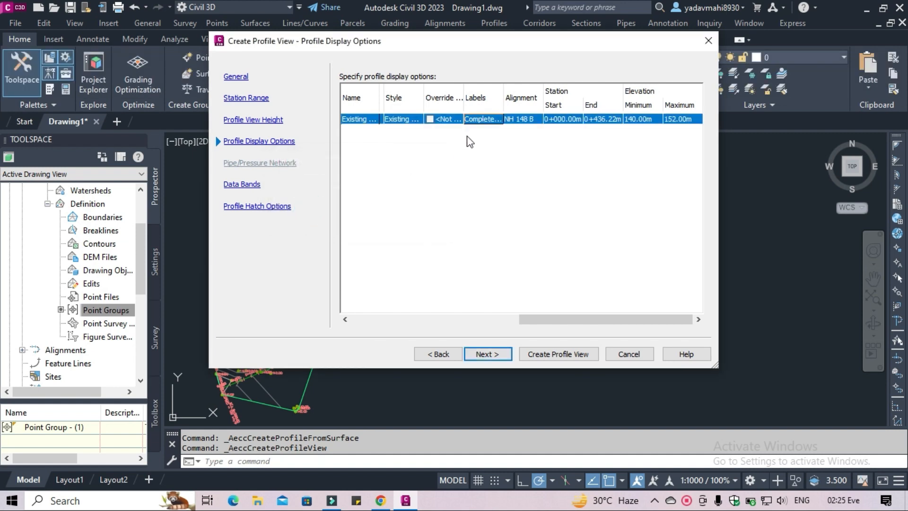
# Override the surface profile's display style with Existing Ground Profile.
pyautogui.click(449, 120)
pyautogui.click(450, 120)
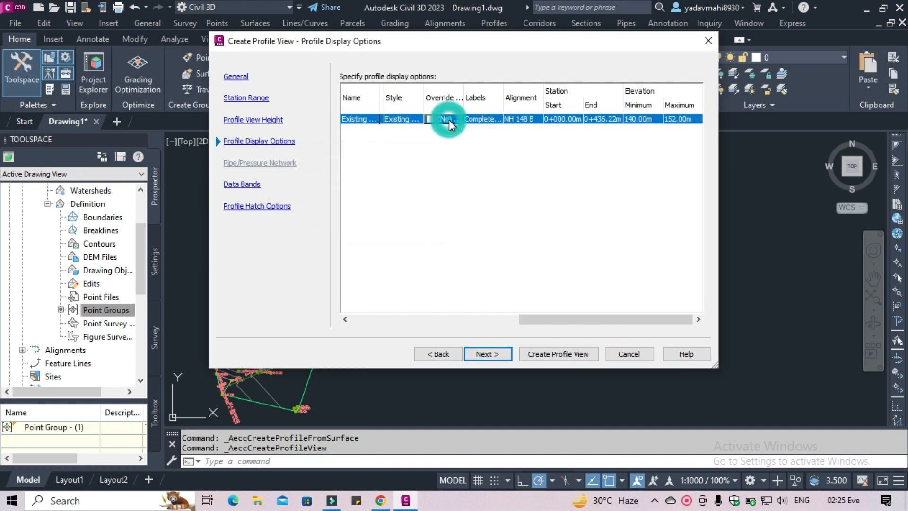
pyautogui.click(419, 119)
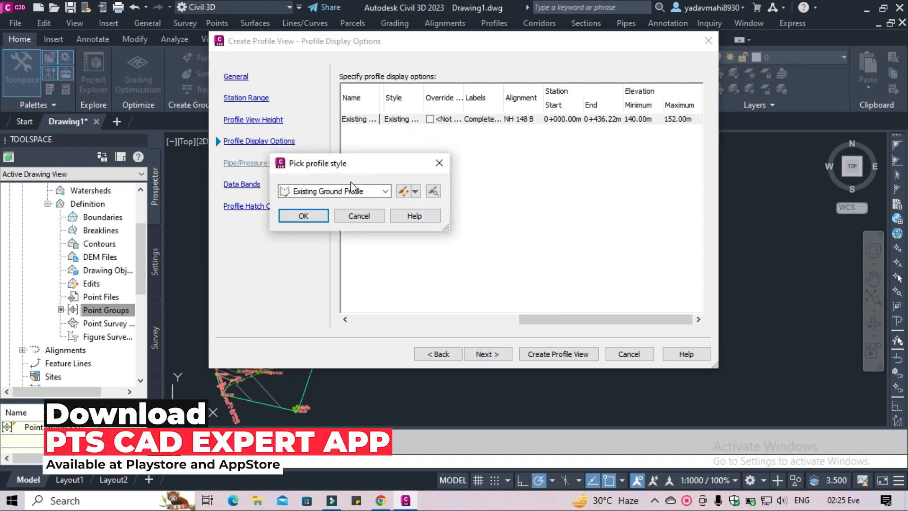
pyautogui.click(316, 217)
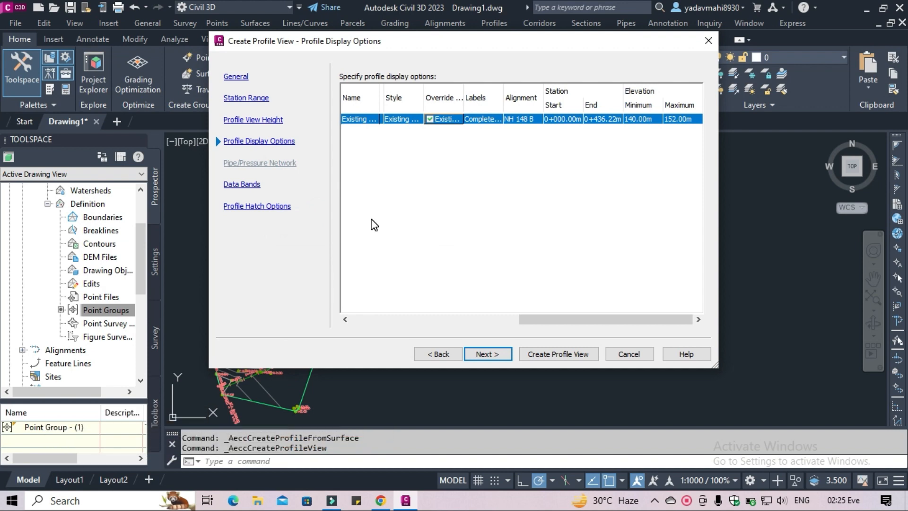
# Use Existing Surface - Surface (1) for both profiles of the EG-FG Elevations and Stations band and accept all its profile geometry points.
pyautogui.click(496, 355)
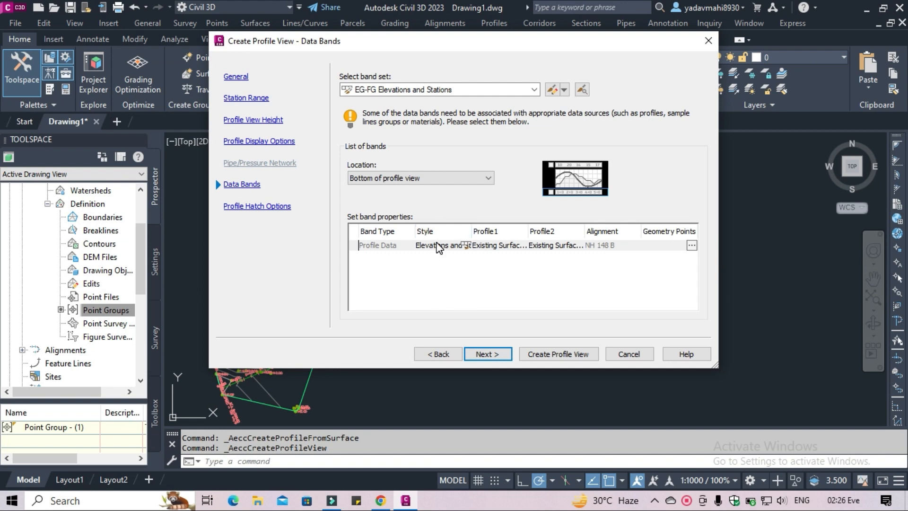
pyautogui.click(557, 246)
pyautogui.click(560, 248)
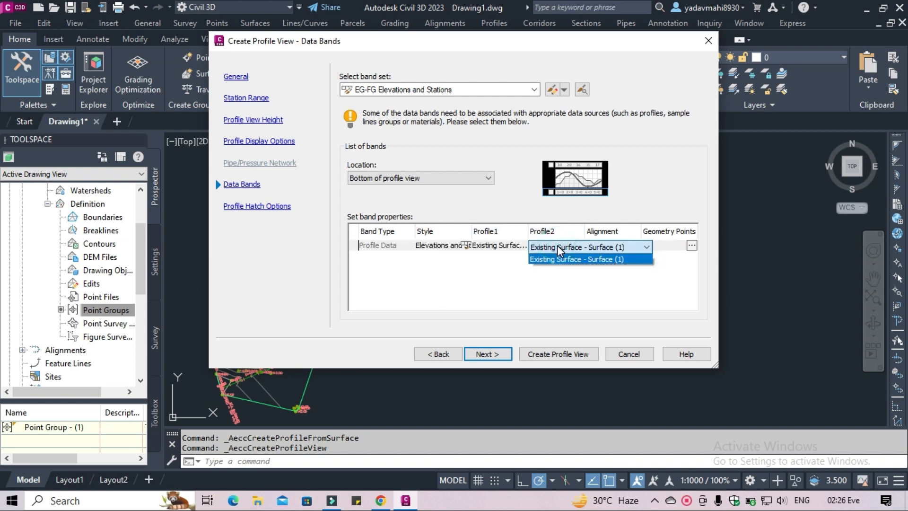
pyautogui.click(517, 246)
pyautogui.click(512, 242)
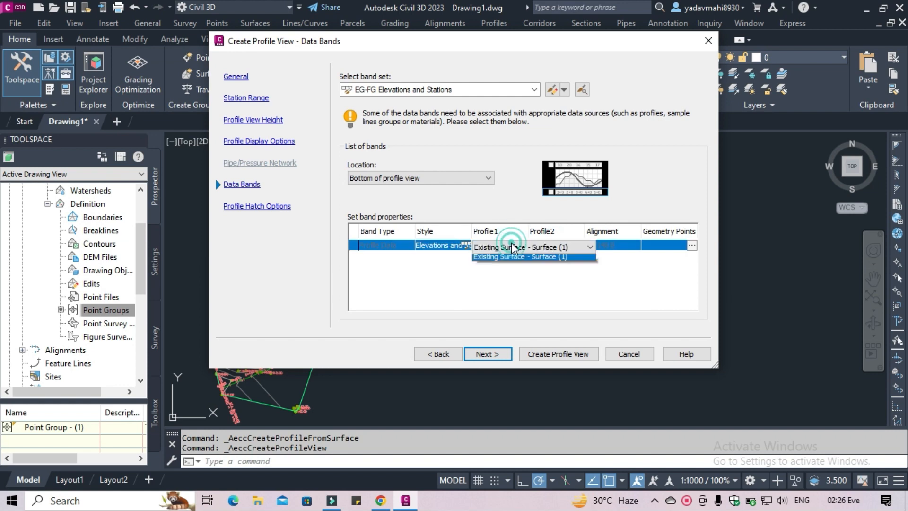
pyautogui.click(511, 242)
pyautogui.click(512, 243)
pyautogui.click(602, 289)
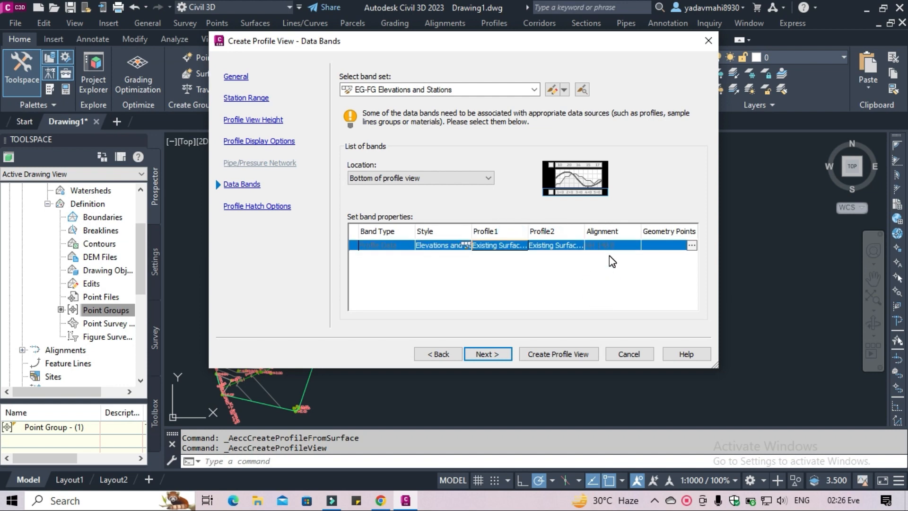
pyautogui.click(691, 245)
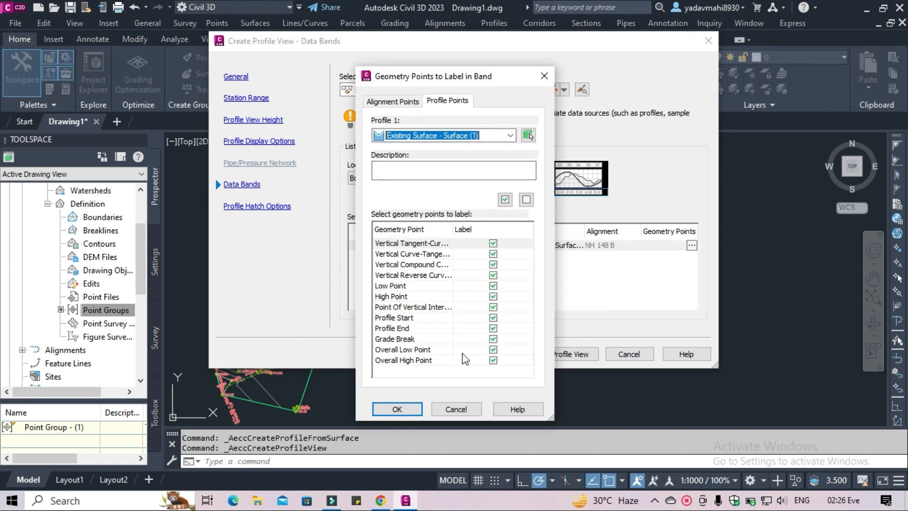
pyautogui.click(401, 408)
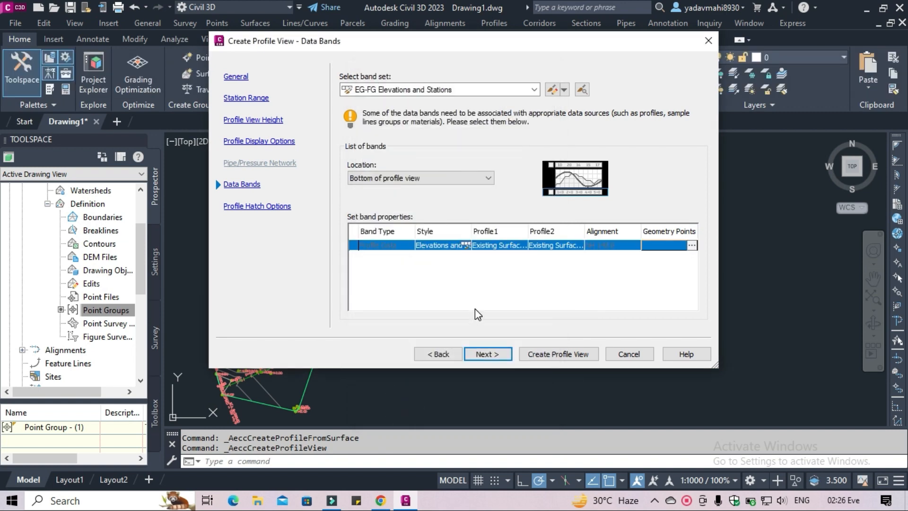
# Create the profile view without hatching and place its origin in the empty area east of the surface.
pyautogui.click(495, 352)
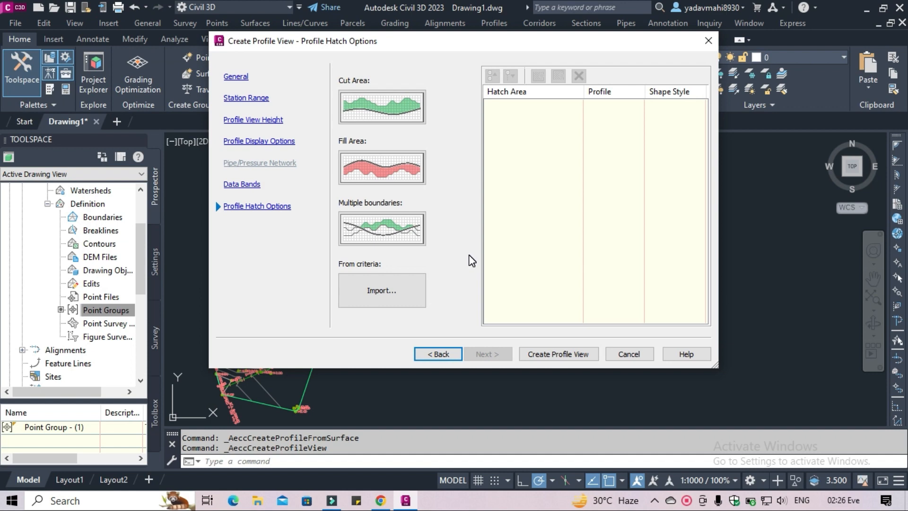
pyautogui.click(542, 355)
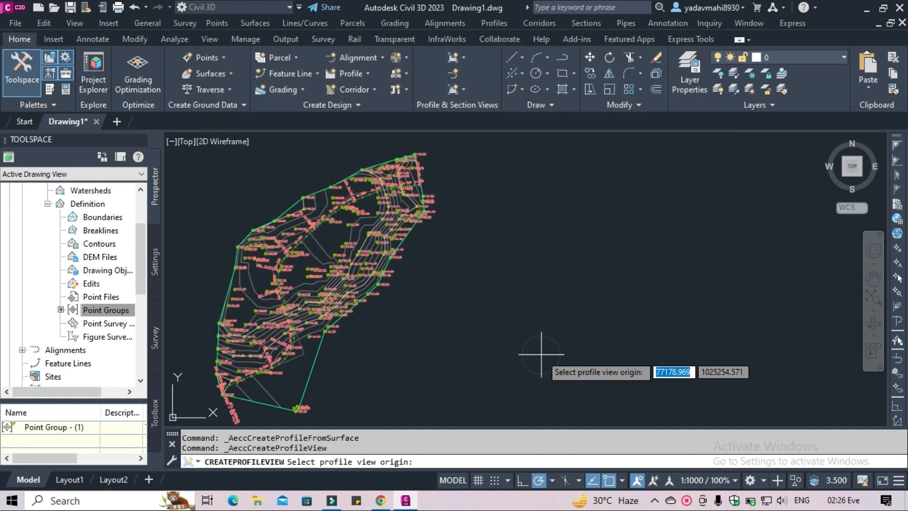
pyautogui.click(525, 226)
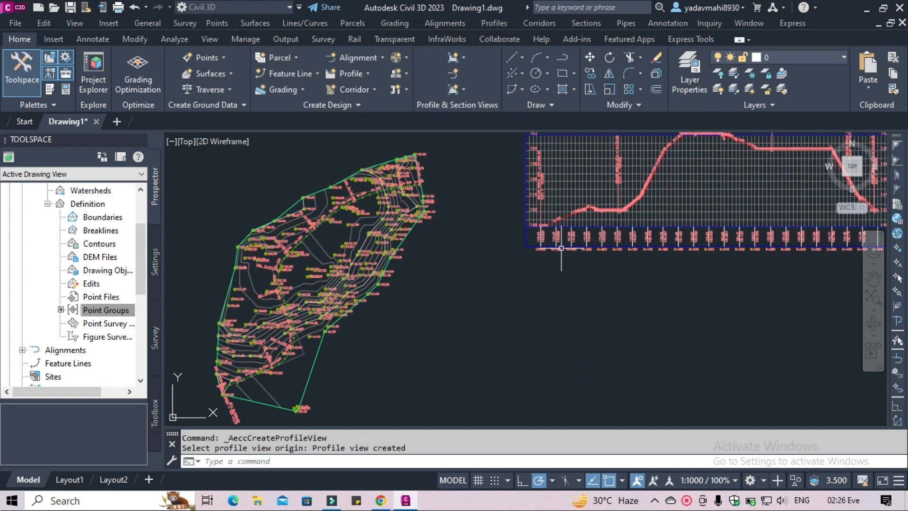
pyautogui.moveTo(739, 298); pyautogui.dragTo(466, 374, button='middle')
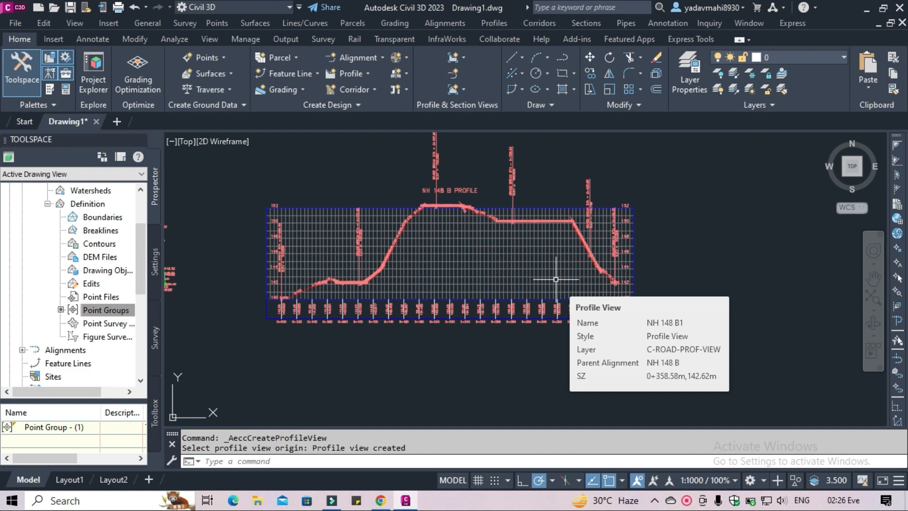
# Examine the grade labels along the surface profile from its start to the steep rise.
pyautogui.scroll(4, 299, 290)
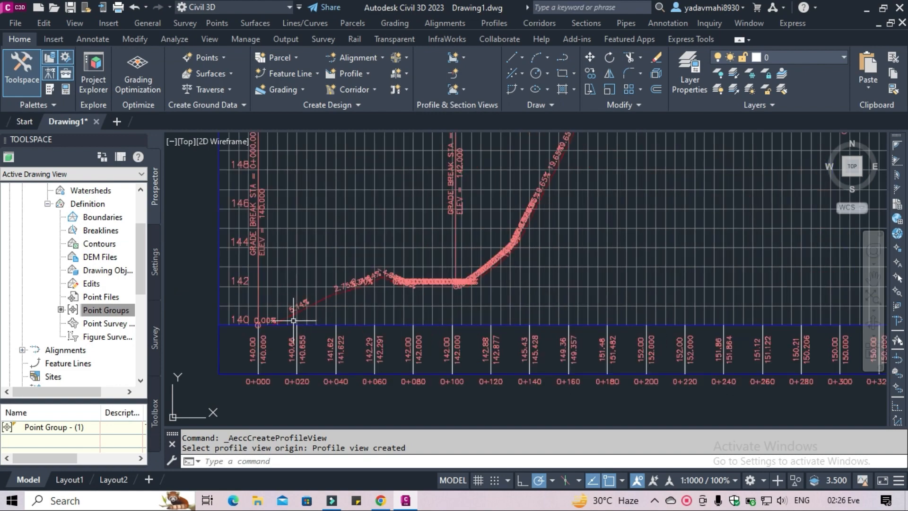
pyautogui.scroll(4, 293, 320)
pyautogui.moveTo(294, 320); pyautogui.dragTo(302, 344, button='middle')
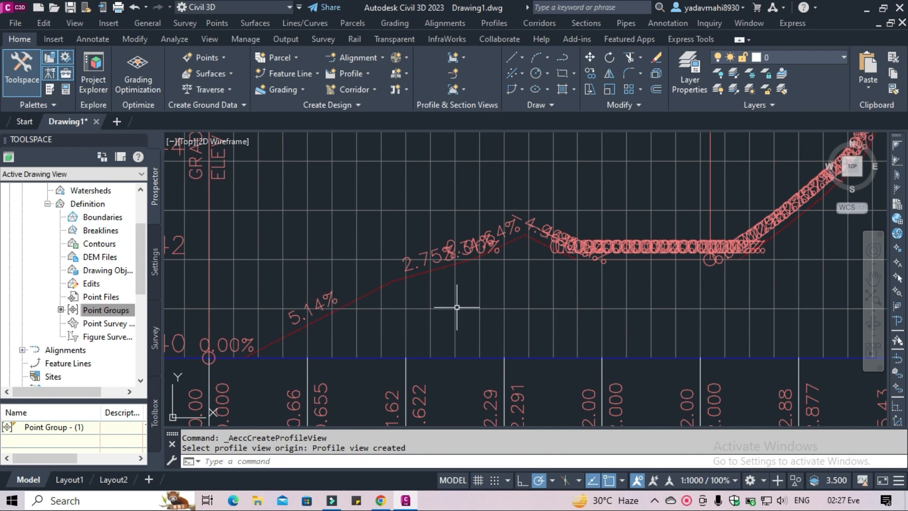
pyautogui.moveTo(574, 282)
pyautogui.mouseDown(button='middle')
pyautogui.moveTo(294, 372)
pyautogui.moveTo(206, 455)
pyautogui.mouseUp(button='middle')
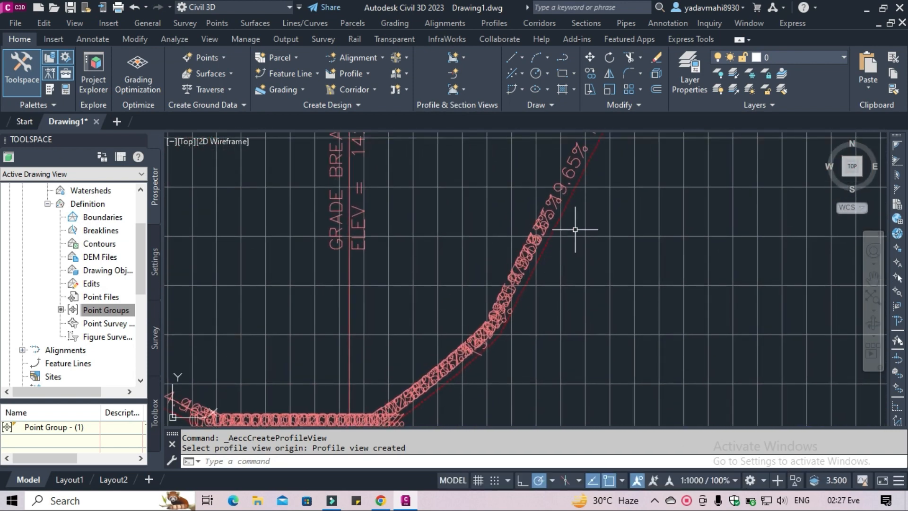
pyautogui.moveTo(574, 229); pyautogui.dragTo(511, 335, button='middle')
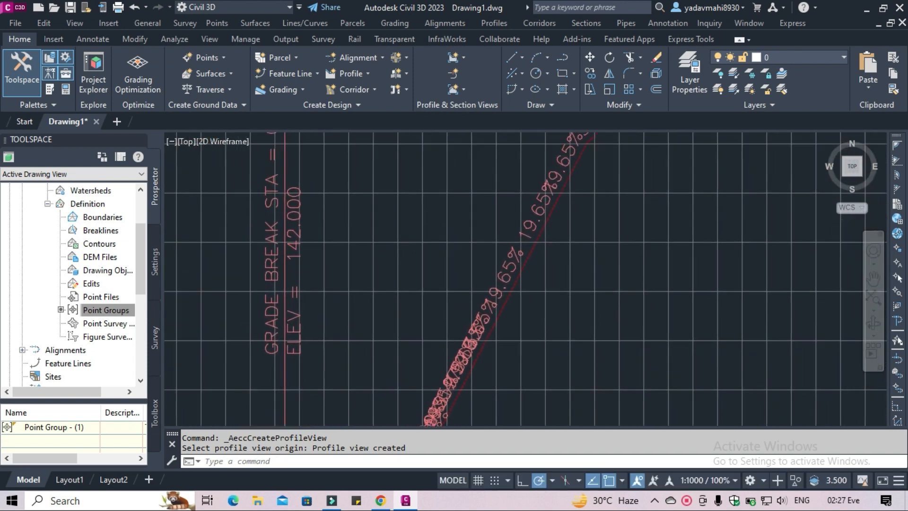
# Check the precision options of a Tangent Grade label on the steep rise in the label text editor, and close it without changes.
pyautogui.click(513, 249)
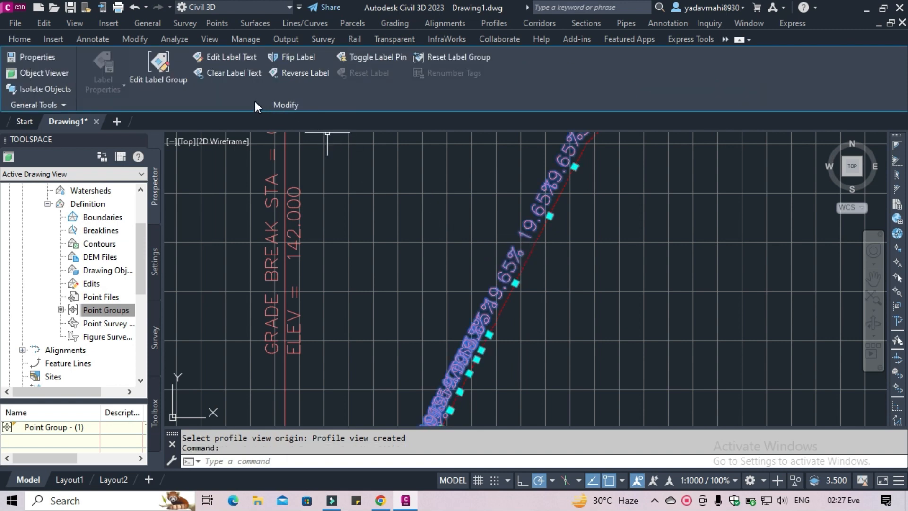
pyautogui.click(231, 61)
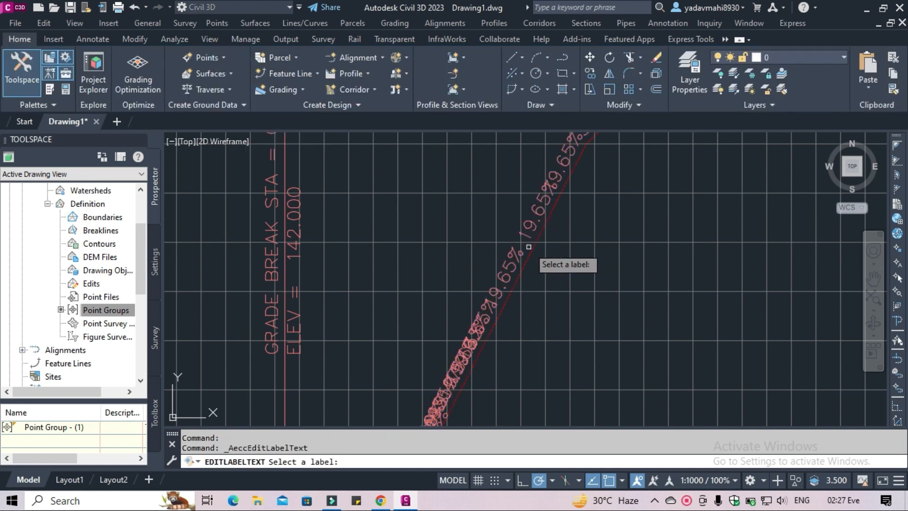
pyautogui.click(528, 224)
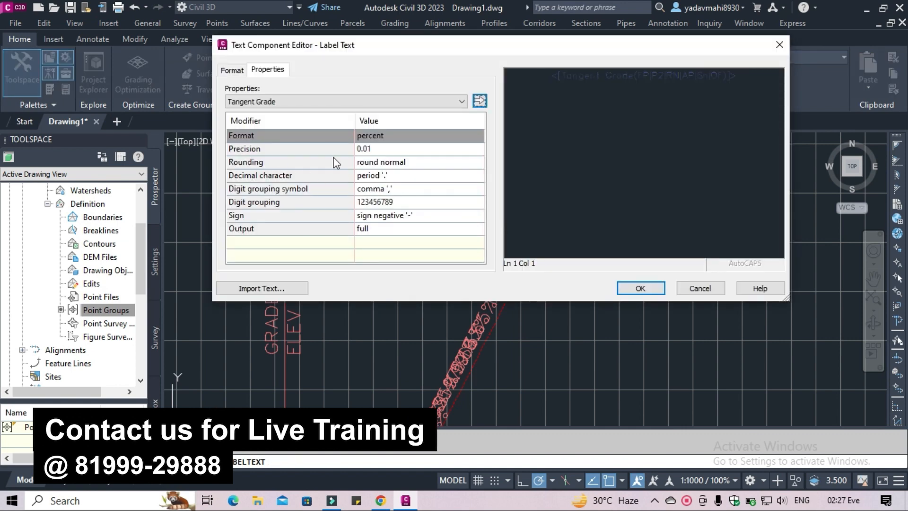
pyautogui.click(377, 149)
pyautogui.click(378, 148)
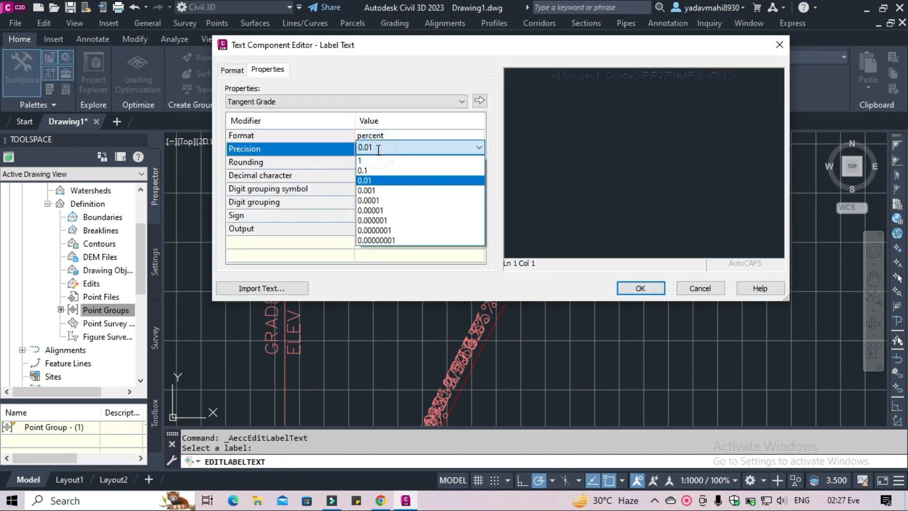
pyautogui.click(378, 148)
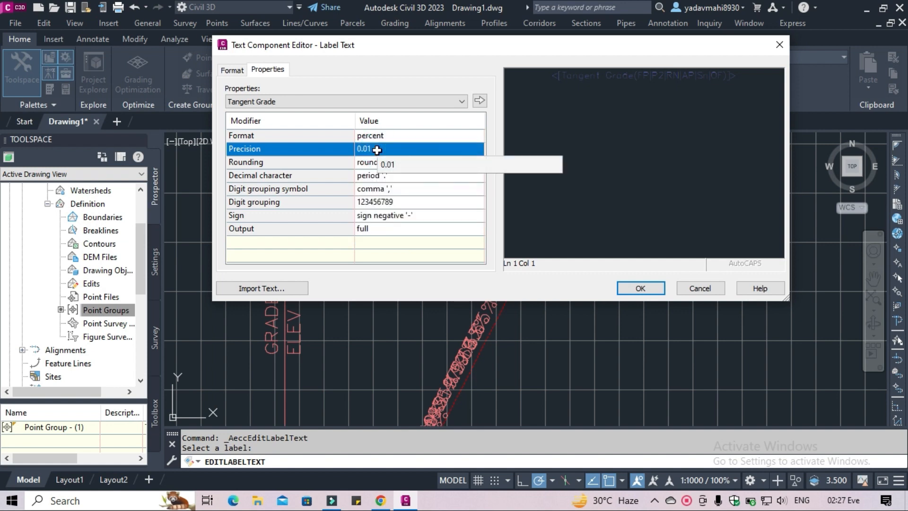
pyautogui.moveTo(402, 41); pyautogui.dragTo(231, 305)
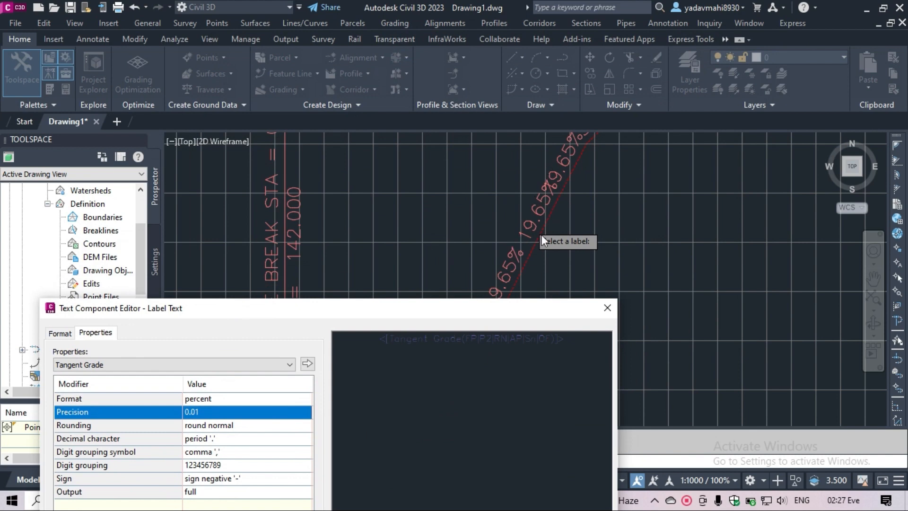
pyautogui.click(607, 308)
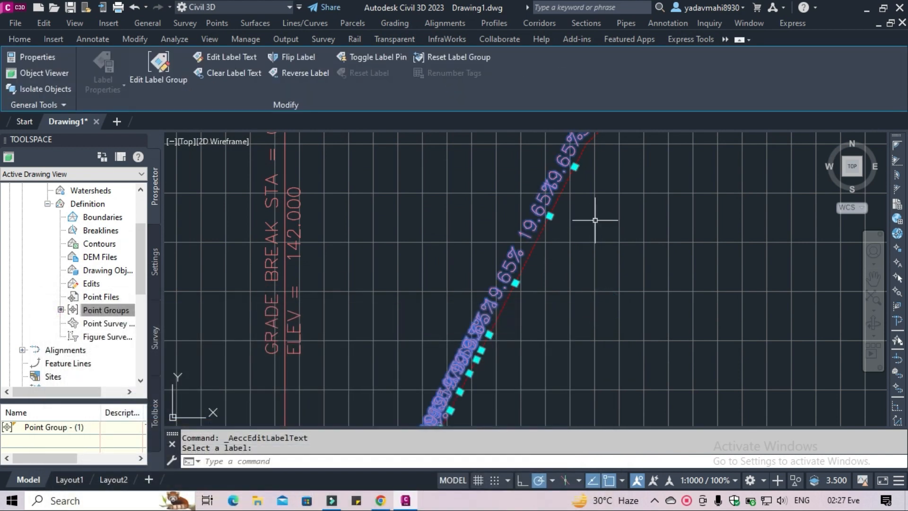
# Review the remaining grade labels up to the profile's crest and the whole profile view, and clear the label selection.
pyautogui.moveTo(596, 219); pyautogui.dragTo(458, 330, button='middle')
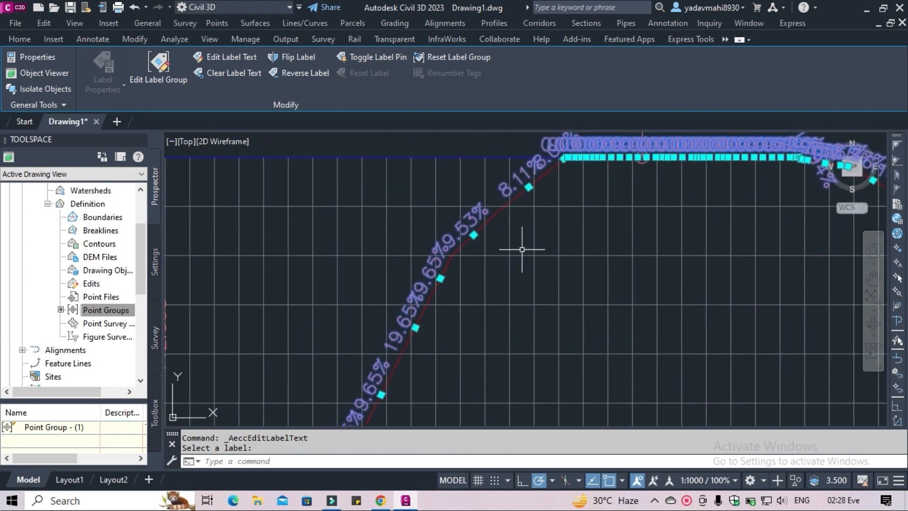
pyautogui.moveTo(523, 249); pyautogui.dragTo(408, 344, button='middle')
pyautogui.scroll(-8, 526, 278)
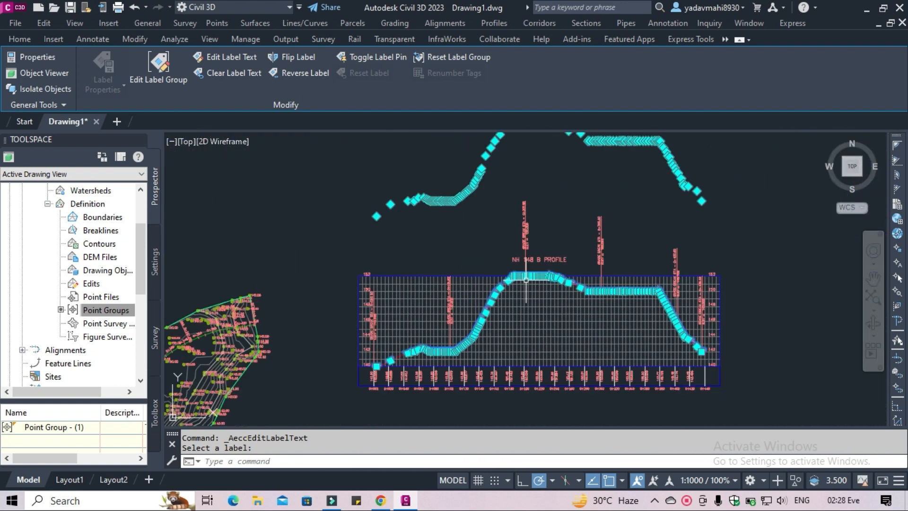
pyautogui.moveTo(502, 321); pyautogui.dragTo(439, 325, button='middle')
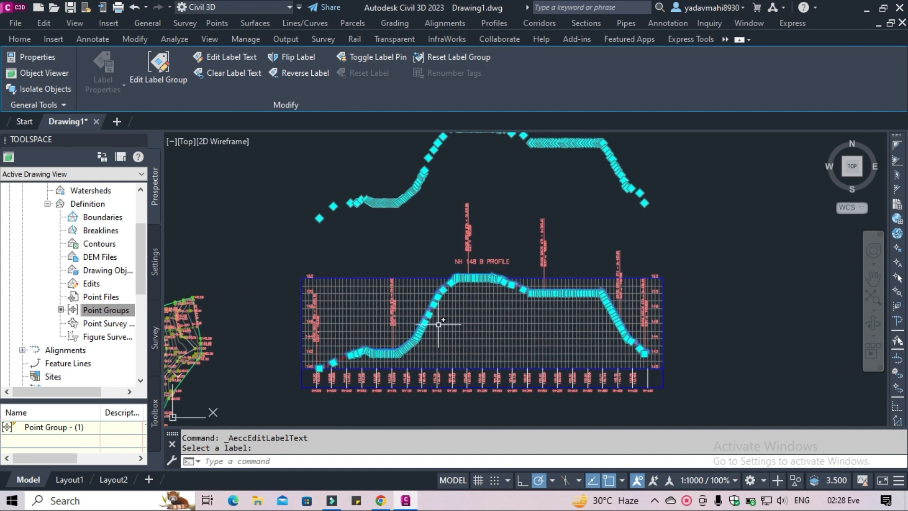
pyautogui.press('Escape')
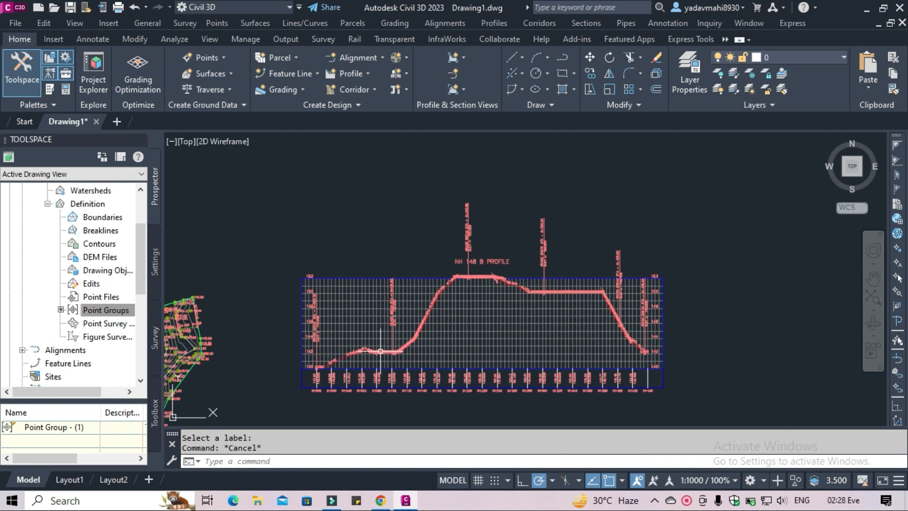
# Define a new assembly named Assembly - 1, keeping type Other, the Basic style and the All Codes set.
pyautogui.moveTo(610, 319)
pyautogui.moveTo(467, 302)
pyautogui.click(402, 76)
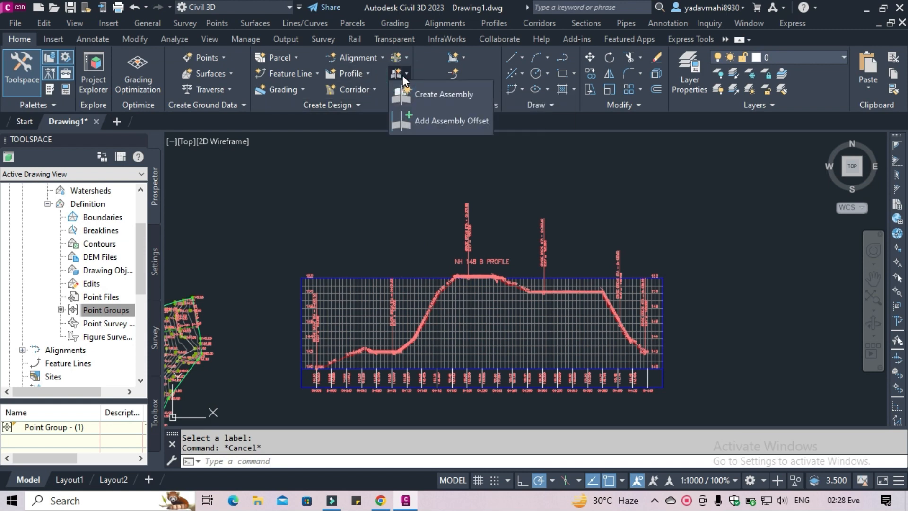
pyautogui.click(419, 95)
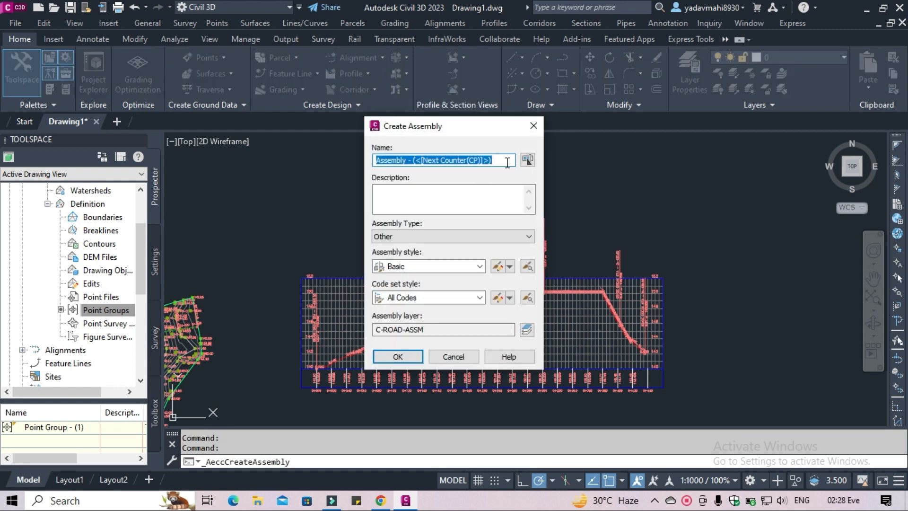
pyautogui.moveTo(503, 161); pyautogui.dragTo(414, 162)
pyautogui.press('BackSpace')
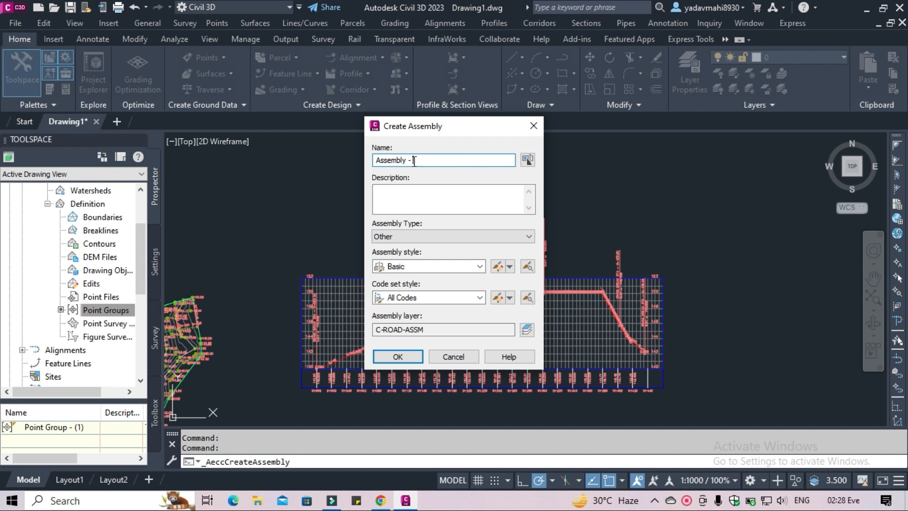
pyautogui.write('1')
pyautogui.click(463, 236)
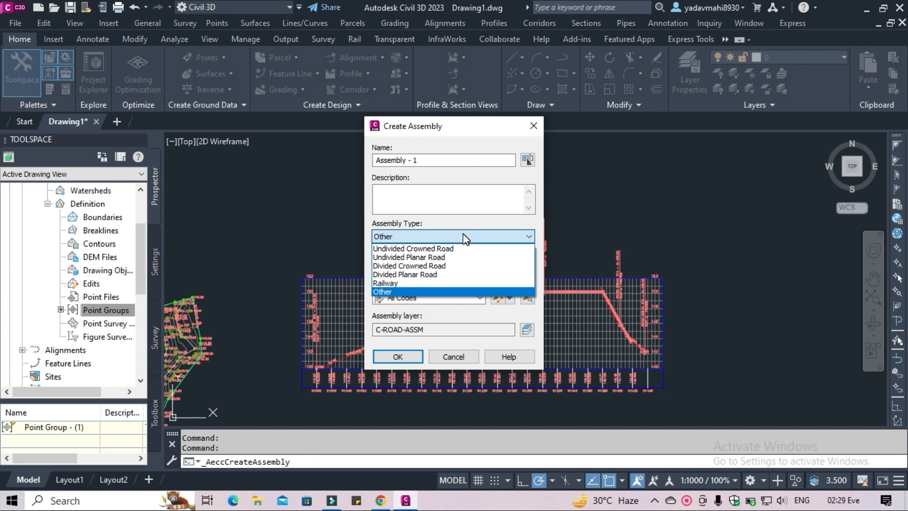
pyautogui.click(463, 234)
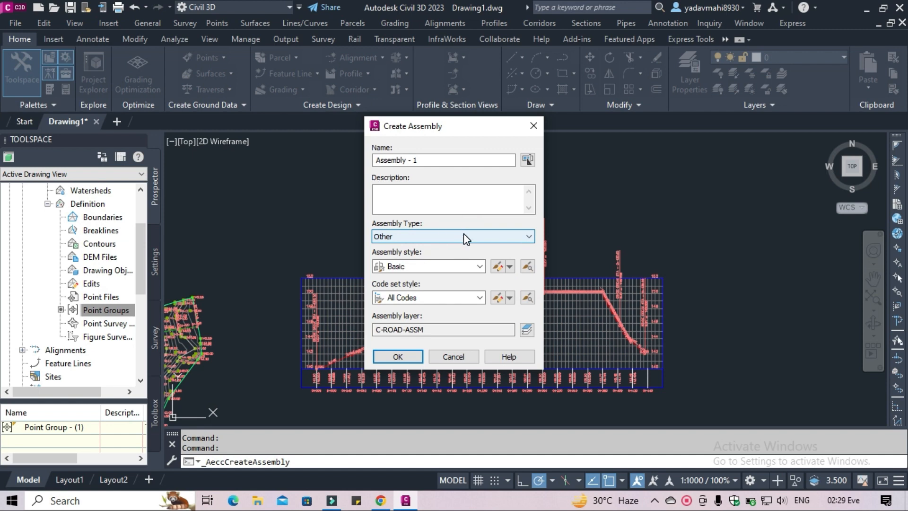
pyautogui.click(415, 358)
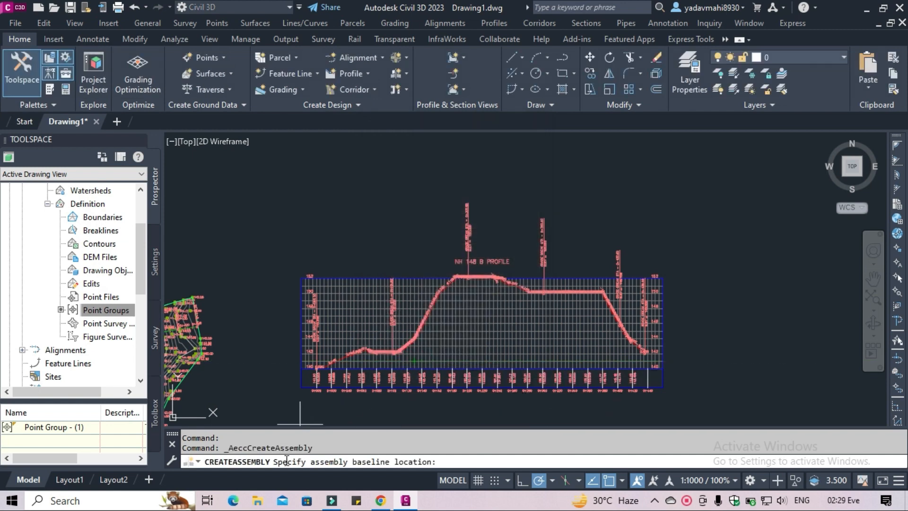
# Place the assembly baseline in the empty area below the profile view.
pyautogui.scroll(-2, 422, 408)
pyautogui.moveTo(423, 408); pyautogui.dragTo(483, 204, button='middle')
pyautogui.click(388, 330)
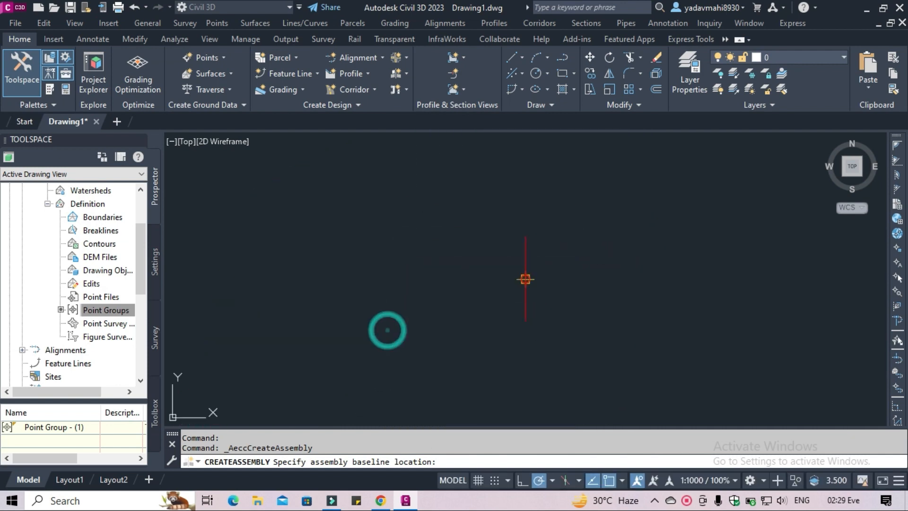
pyautogui.click(525, 278)
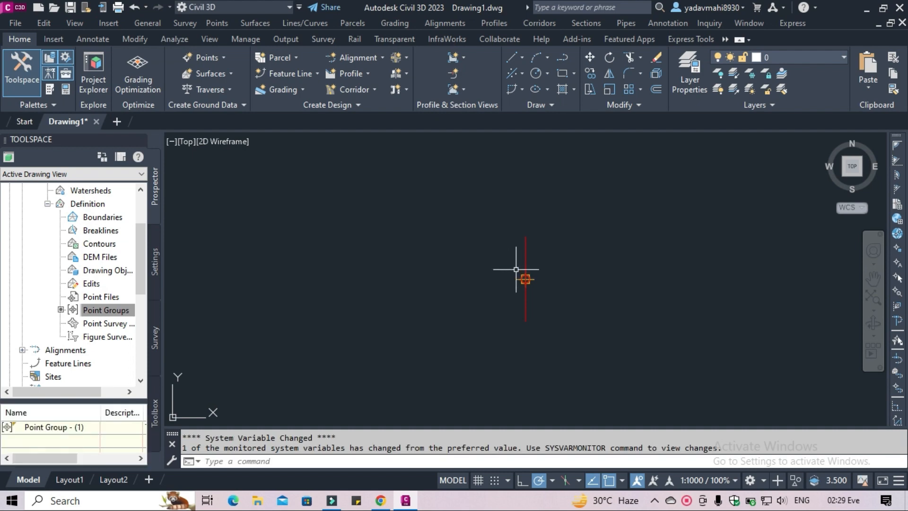
pyautogui.scroll(4, 539, 275)
pyautogui.scroll(1, 538, 272)
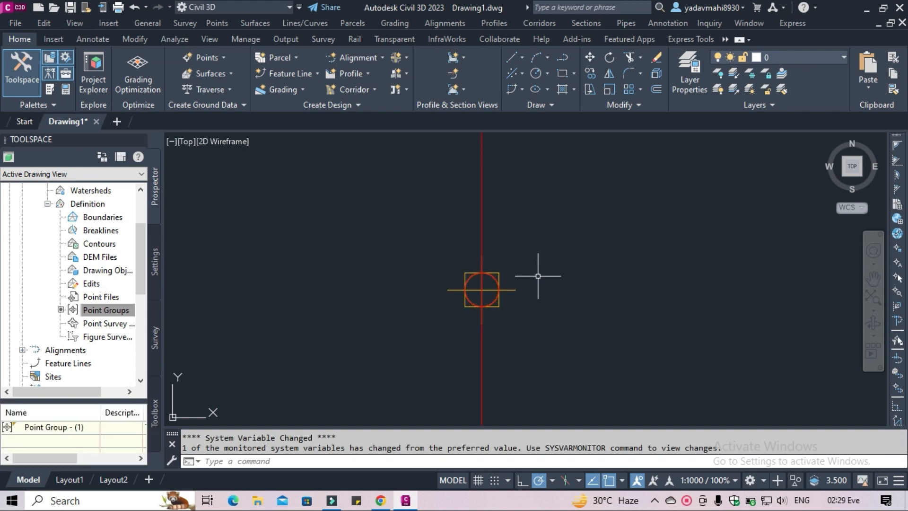
pyautogui.scroll(-1, 536, 305)
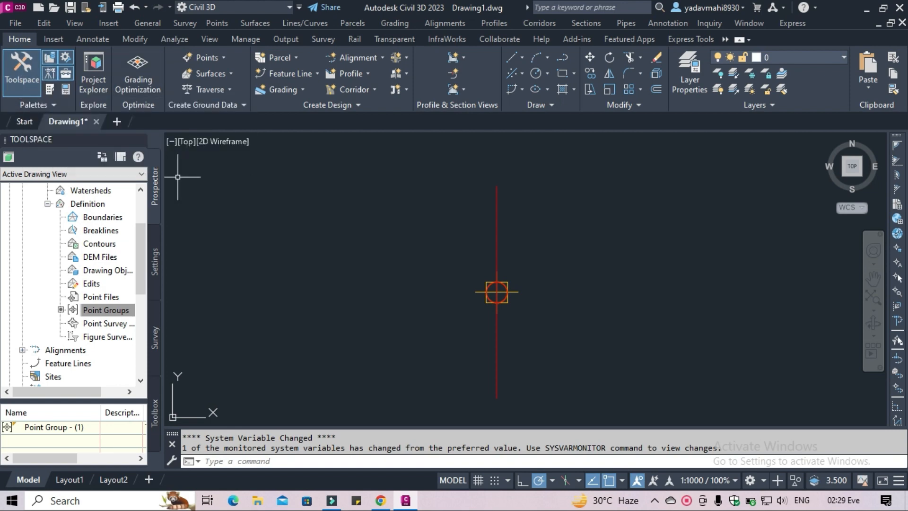
# Display the Basic set of metric subassemblies and start the BasicLane subassembly, dismissing its properties.
pyautogui.click(54, 89)
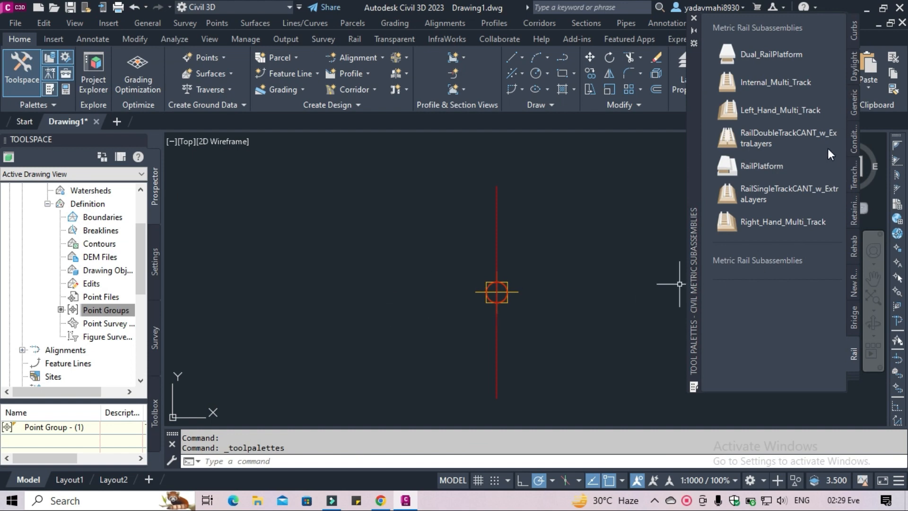
pyautogui.click(852, 373)
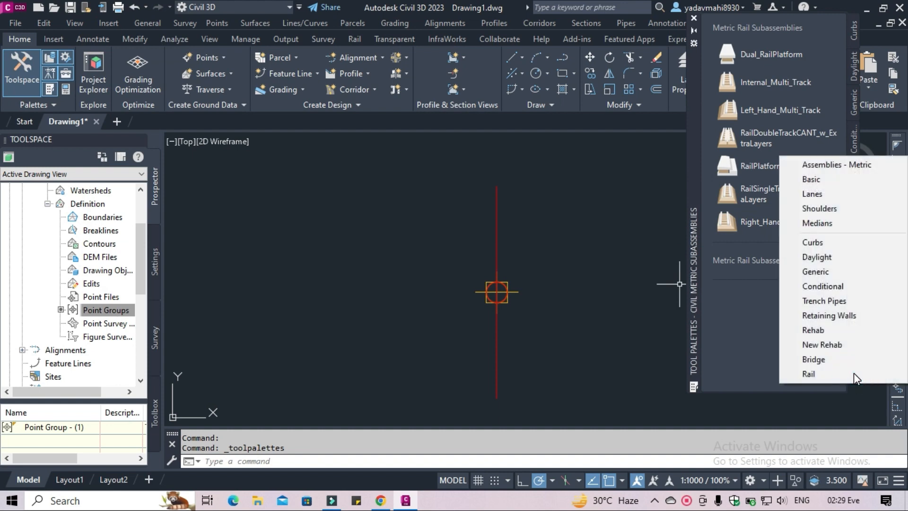
pyautogui.click(817, 182)
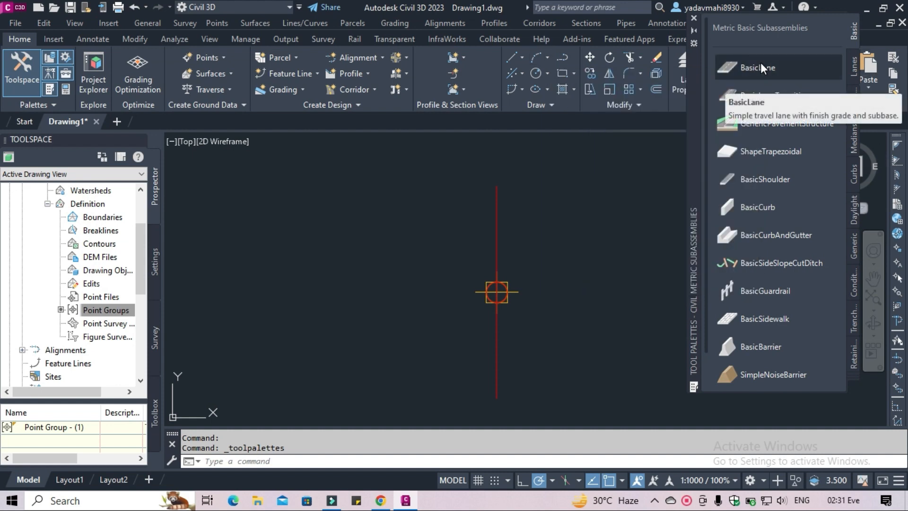
pyautogui.click(760, 65)
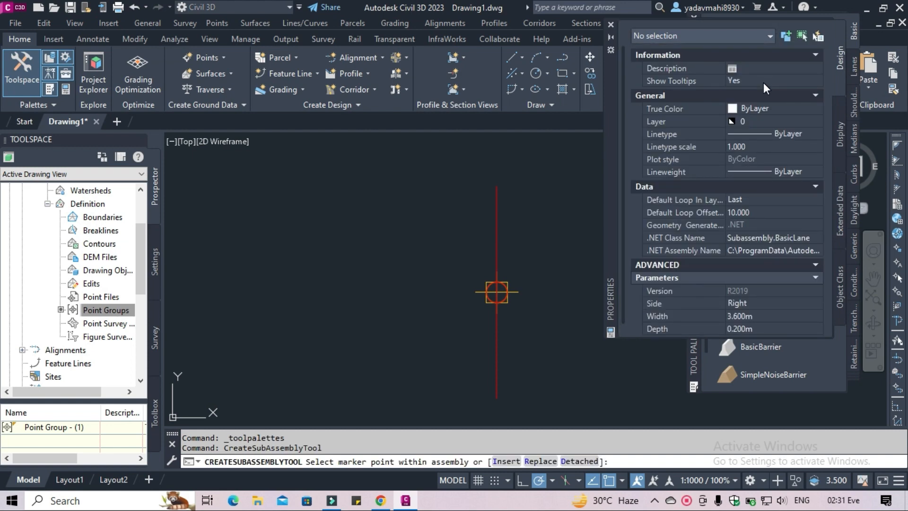
pyautogui.click(611, 23)
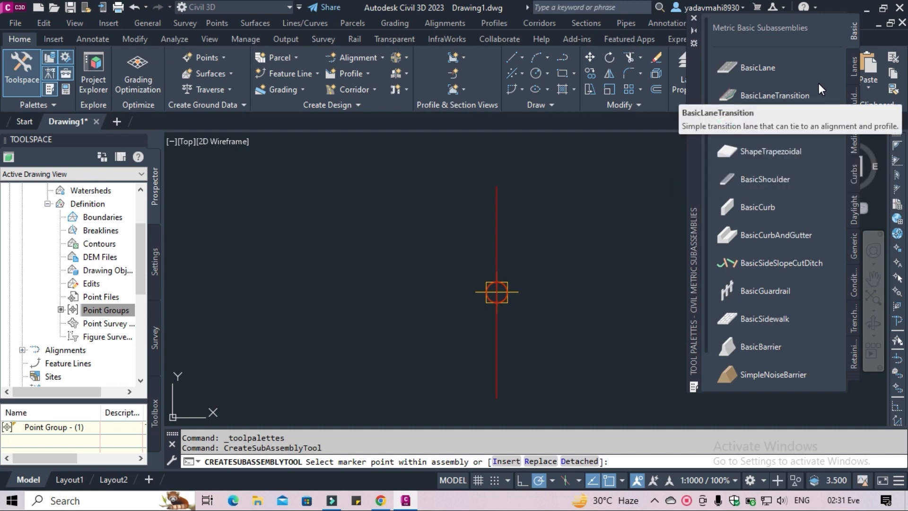
# Look through the Lanes set of metric subassemblies and return to the Basic set.
pyautogui.click(855, 72)
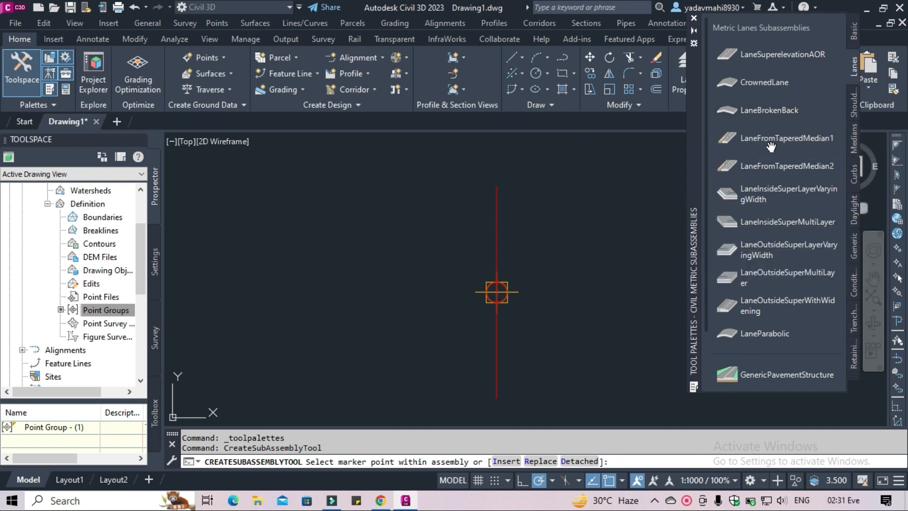
pyautogui.scroll(-3, 776, 221)
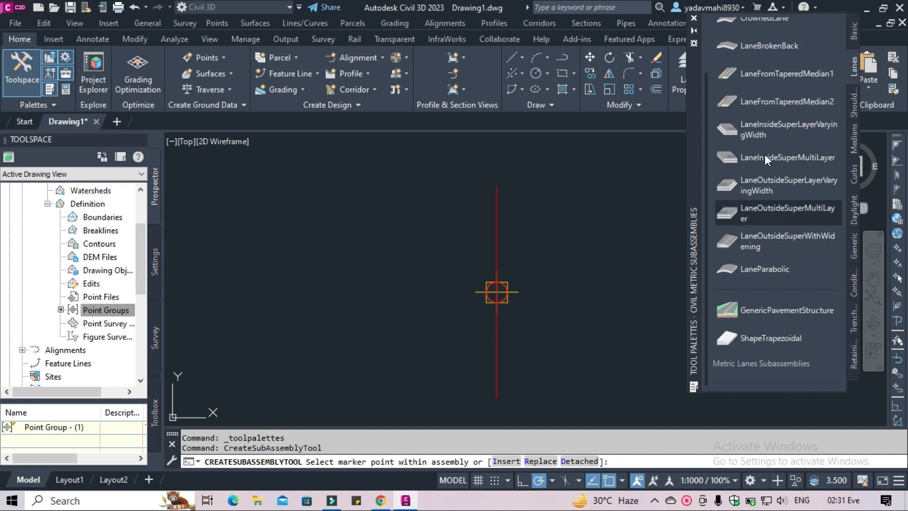
pyautogui.scroll(3, 777, 246)
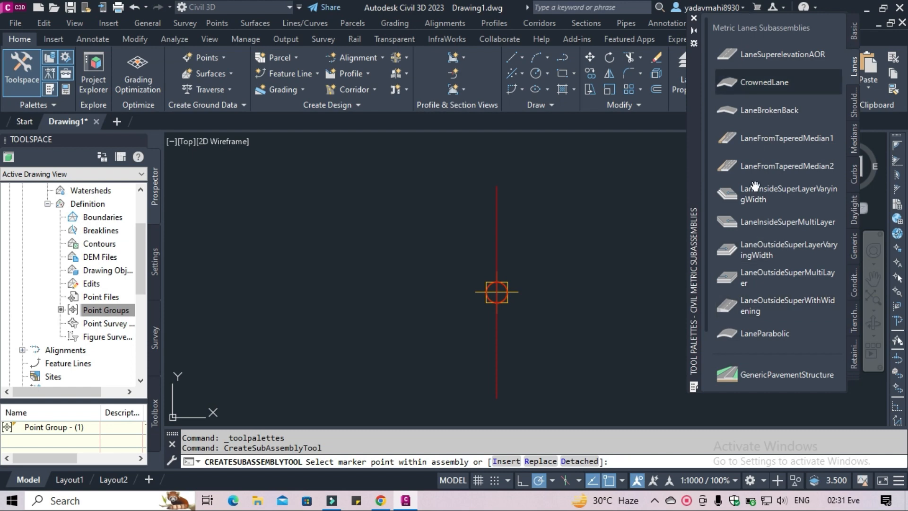
pyautogui.click(856, 35)
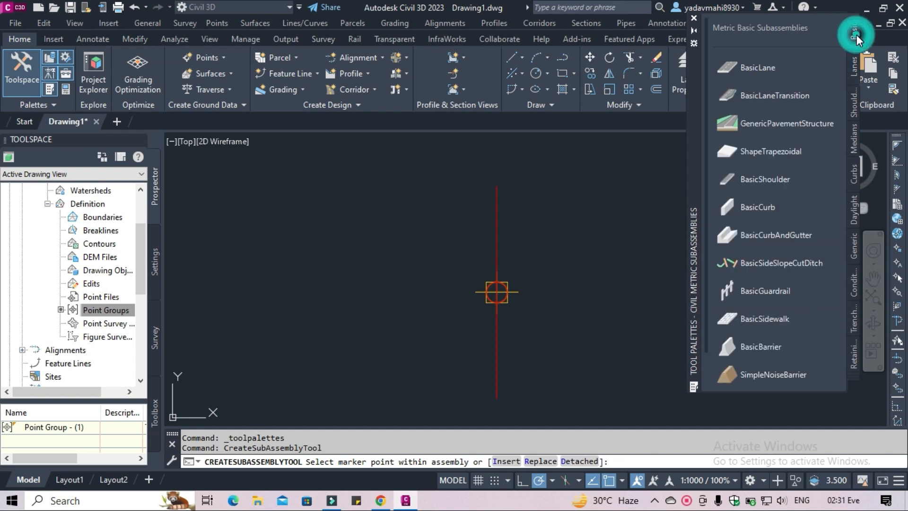
# Attach a right-side BasicLane subassembly with a width of 3.500 m to the assembly baseline.
pyautogui.click(798, 69)
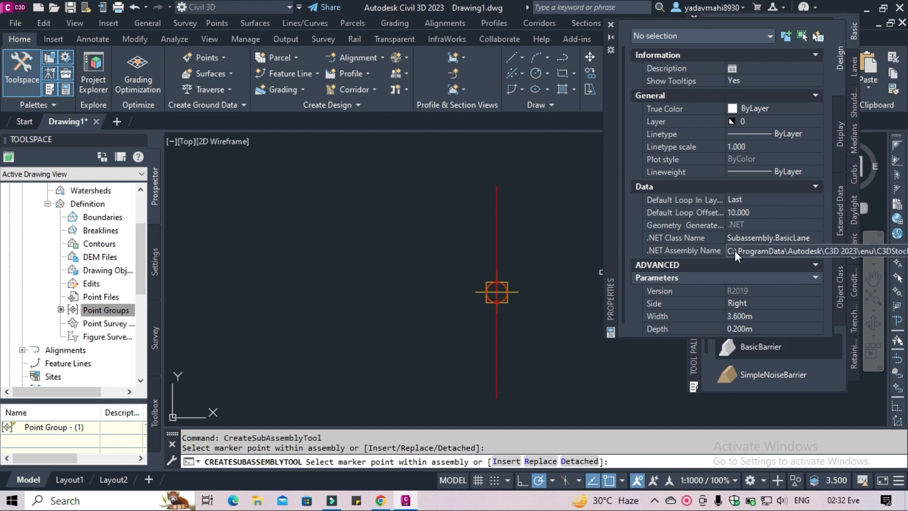
pyautogui.scroll(-1, 722, 231)
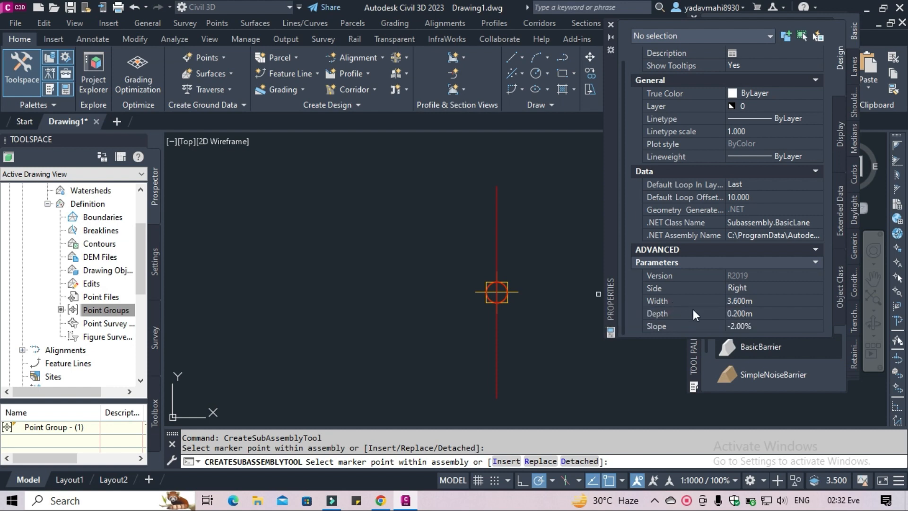
pyautogui.click(739, 300)
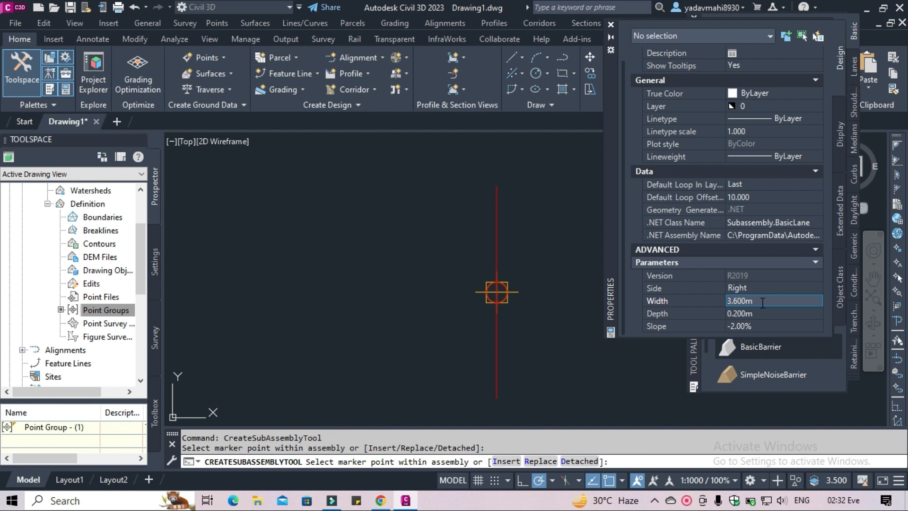
pyautogui.press('BackSpace')
pyautogui.write('75')
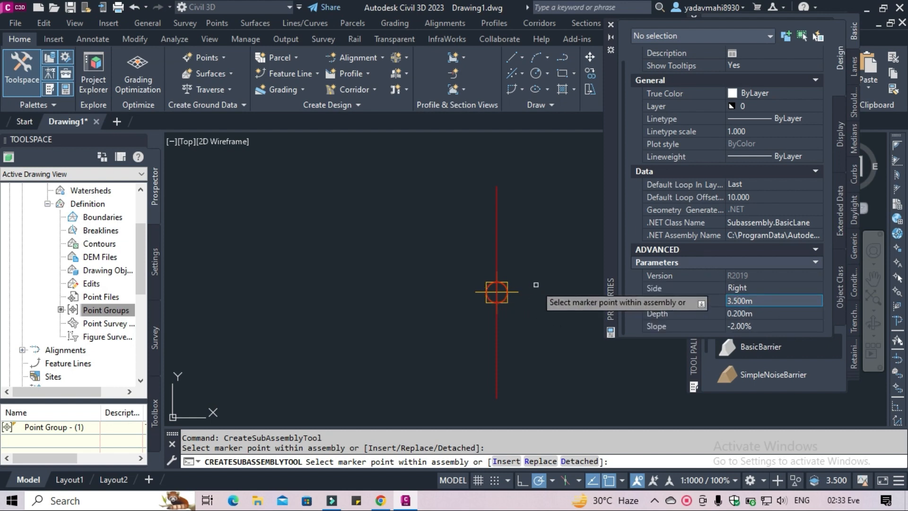
pyautogui.scroll(4, 537, 306)
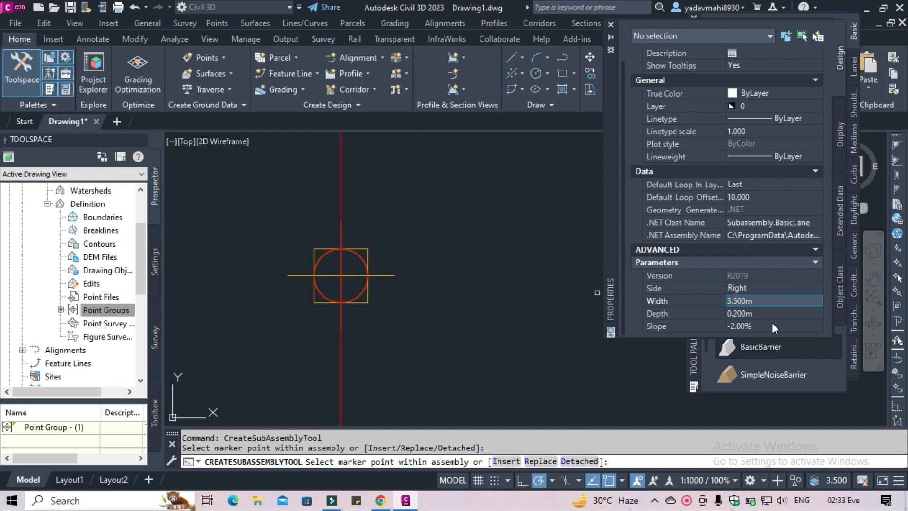
pyautogui.click(388, 275)
pyautogui.moveTo(513, 314)
pyautogui.mouseDown(button='middle')
pyautogui.moveTo(494, 325)
pyautogui.moveTo(280, 301)
pyautogui.mouseUp(button='middle')
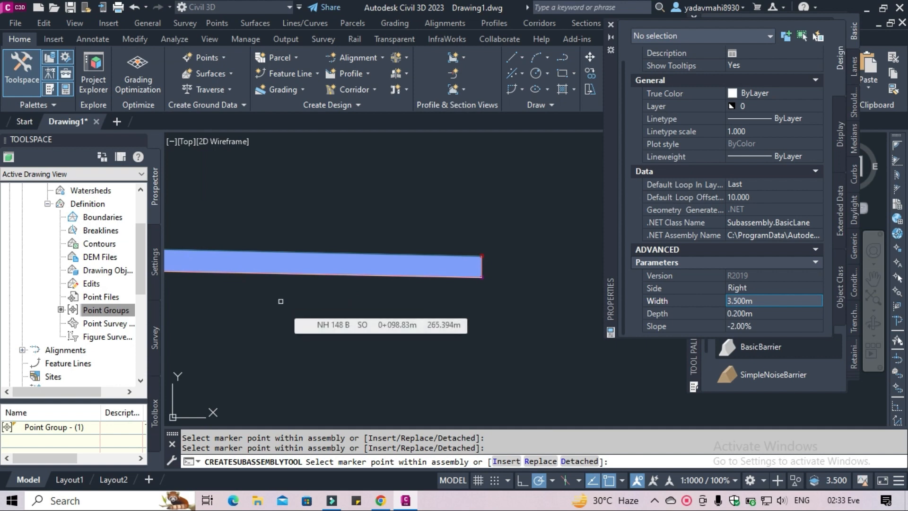
# Set the BasicLane width to 3.750 m, attach a second lane to the first lane's upper outer corner and dismiss the properties.
pyautogui.click(736, 302)
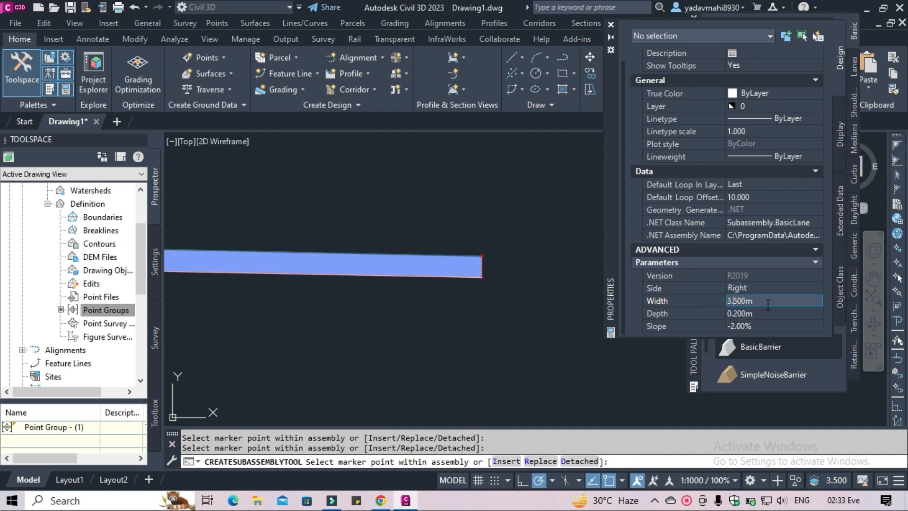
pyautogui.write('7')
pyautogui.press('Return')
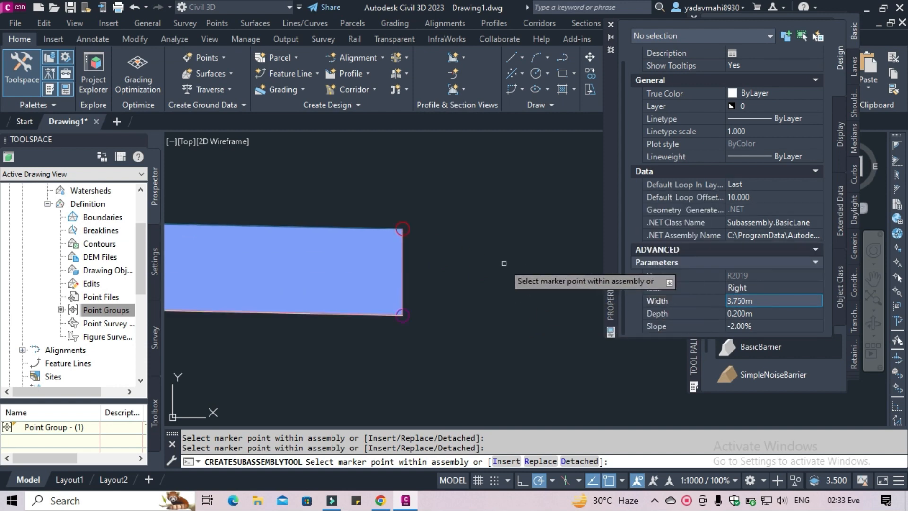
pyautogui.scroll(3, 426, 251)
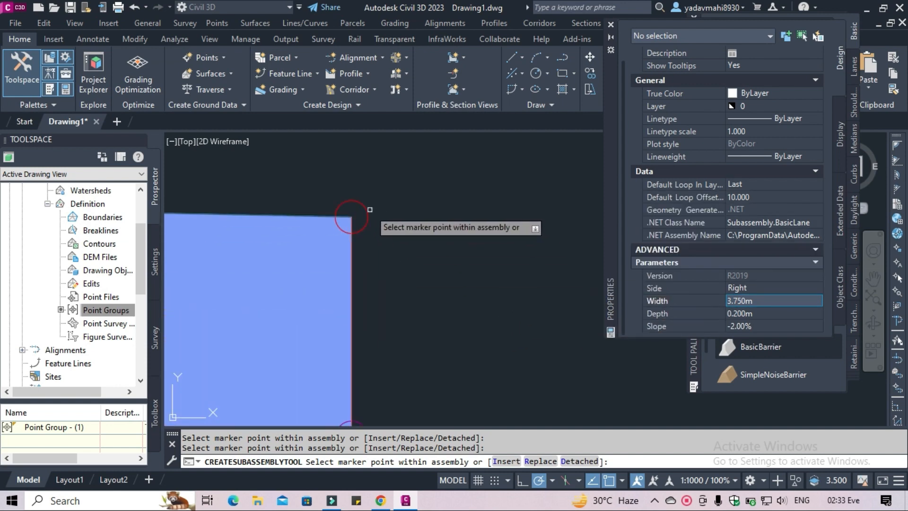
pyautogui.scroll(-3, 359, 211)
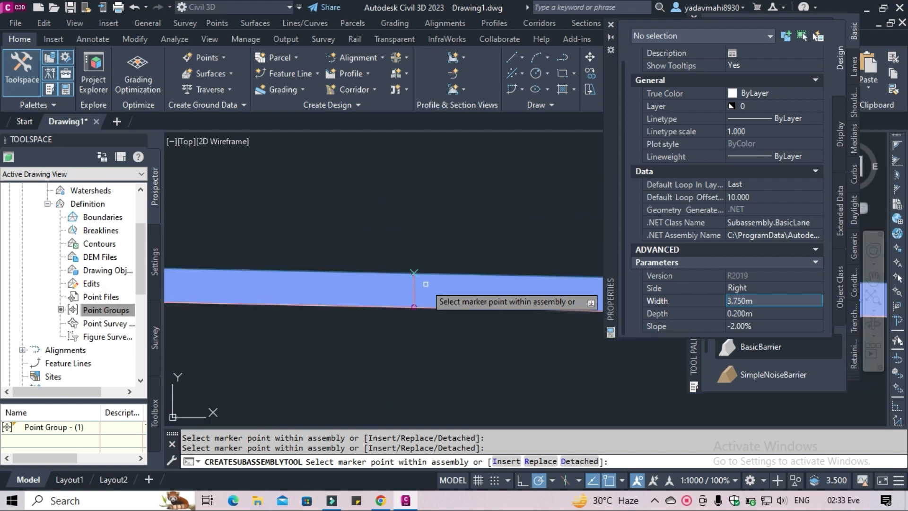
pyautogui.scroll(-3, 425, 284)
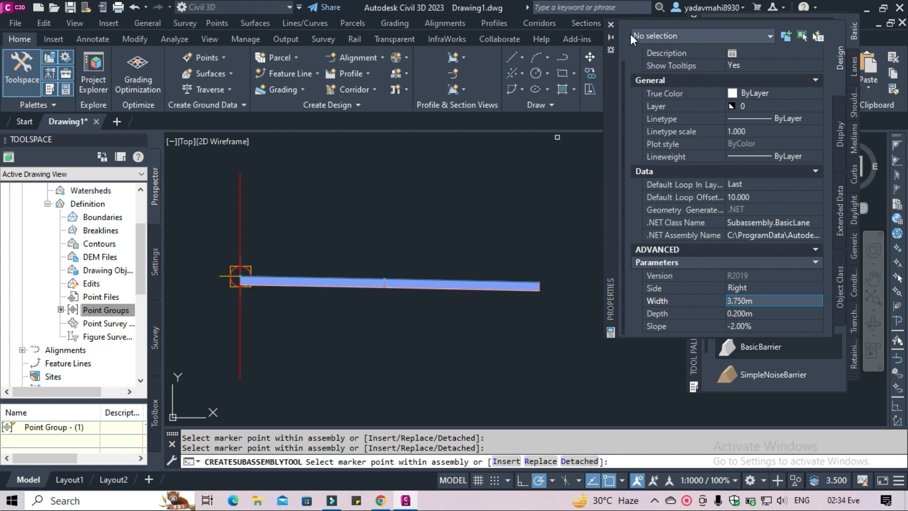
pyautogui.click(609, 23)
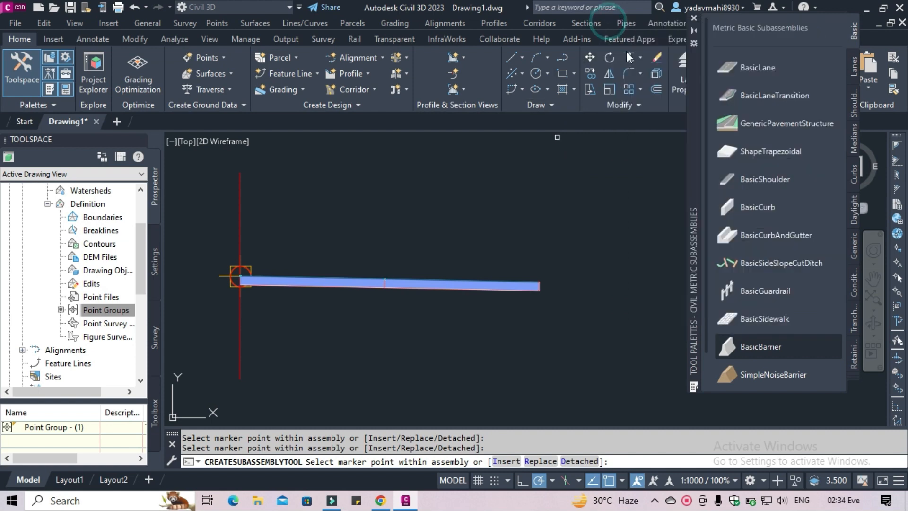
# Attach a right-side BasicShoulder with its default dimensions to the second lane's upper outer corner and dismiss the properties.
pyautogui.click(757, 178)
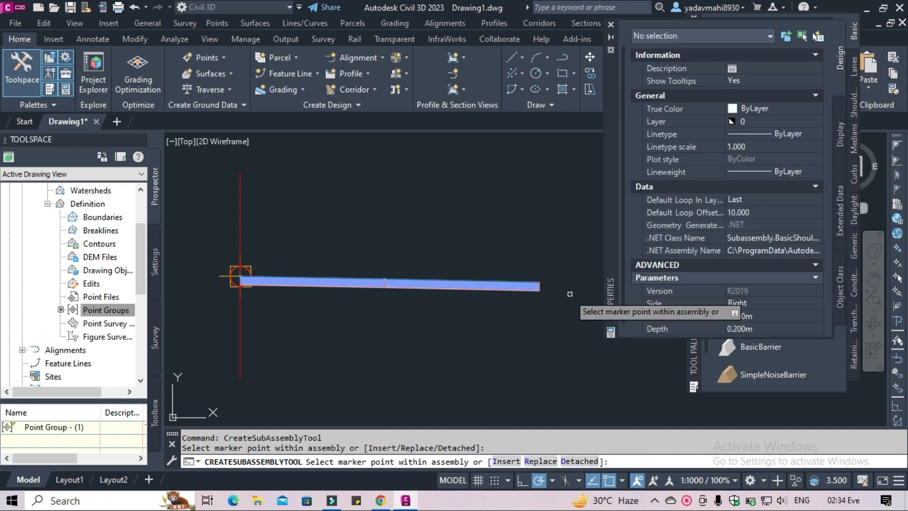
pyautogui.scroll(-1, 748, 305)
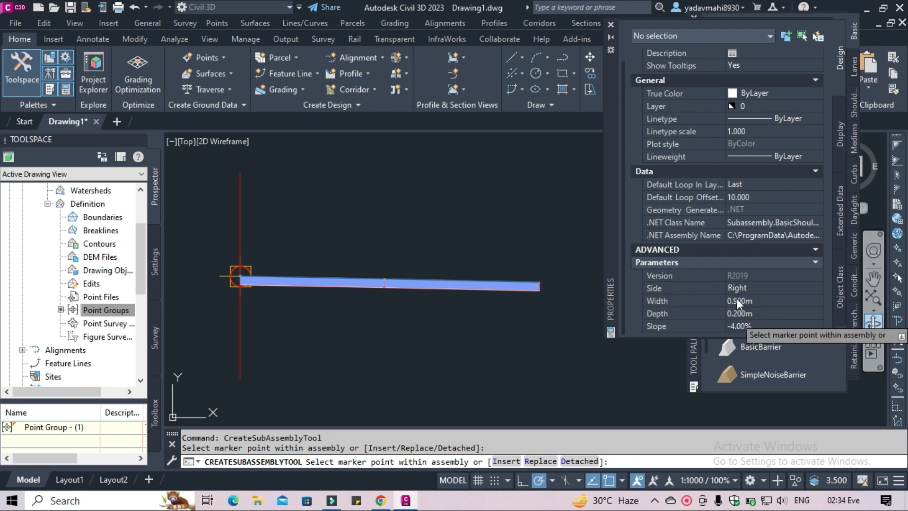
pyautogui.scroll(10, 550, 284)
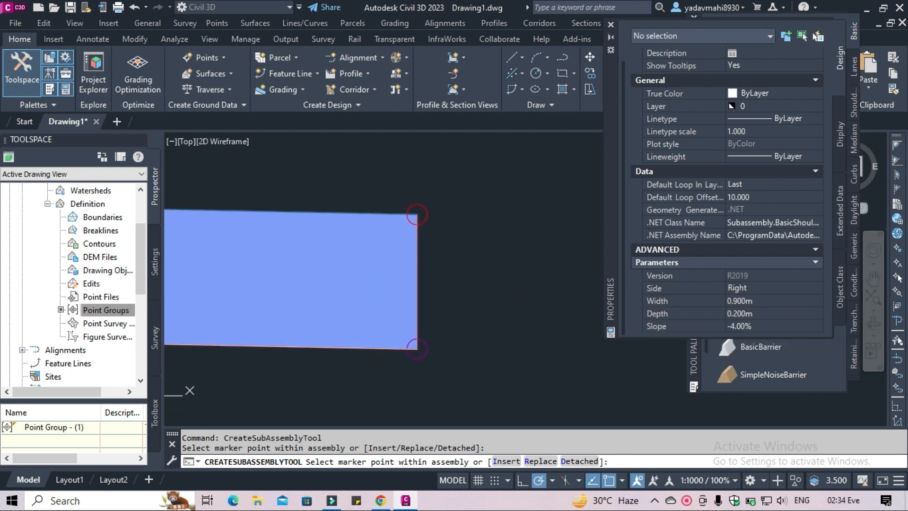
pyautogui.scroll(3, 447, 236)
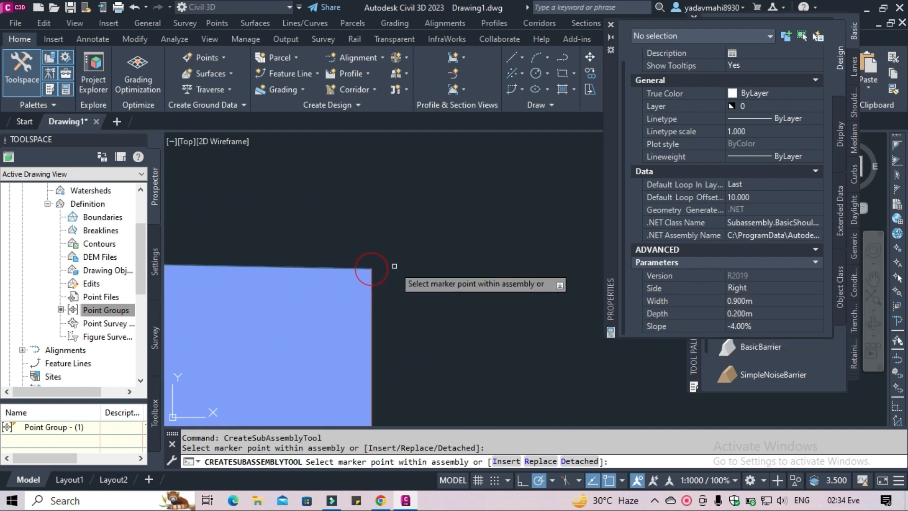
pyautogui.click(382, 260)
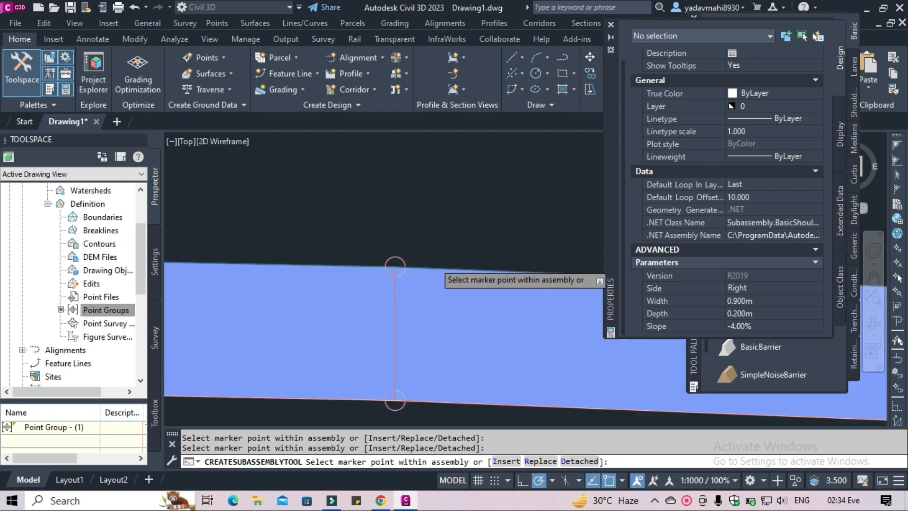
pyautogui.scroll(-5, 437, 262)
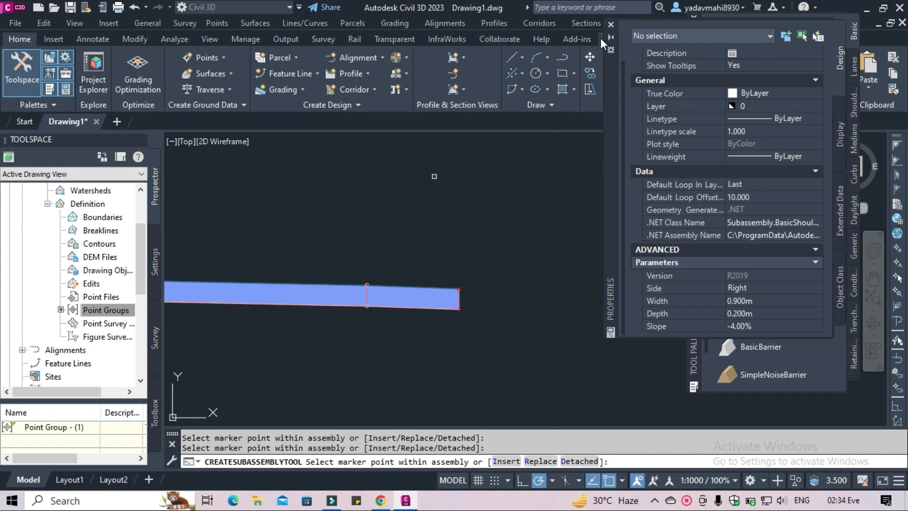
pyautogui.click(612, 26)
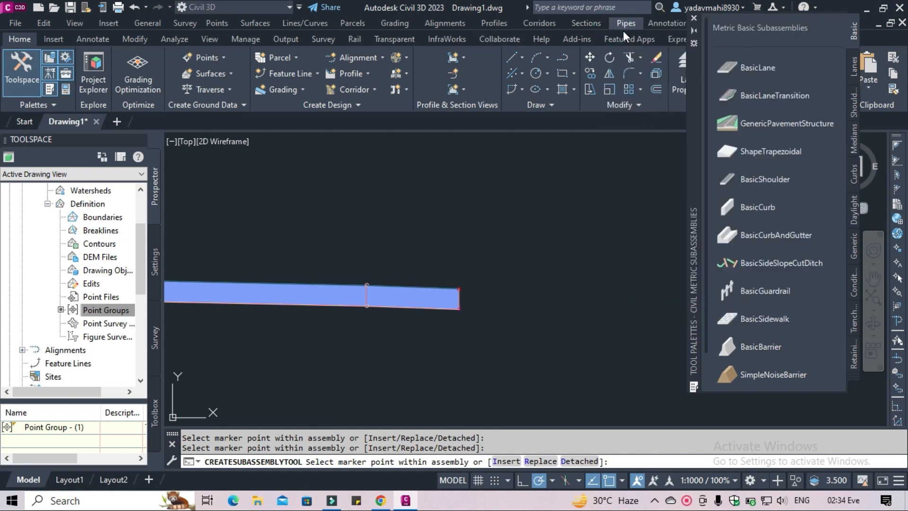
# Attach a right-side BasicCurbAndGutter by its Gutter Edge to the shoulder's upper outer corner, keeping the default dimensions, and dismiss the properties.
pyautogui.click(774, 239)
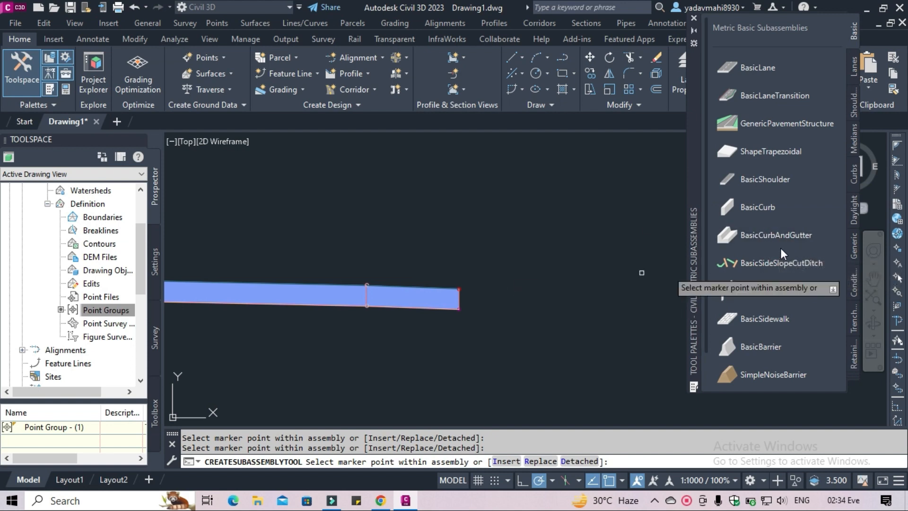
pyautogui.click(785, 234)
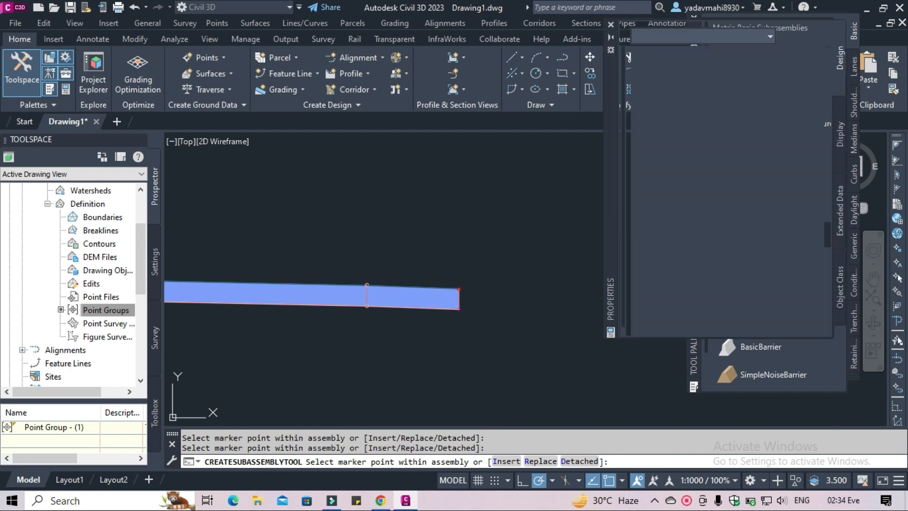
pyautogui.scroll(-2, 740, 291)
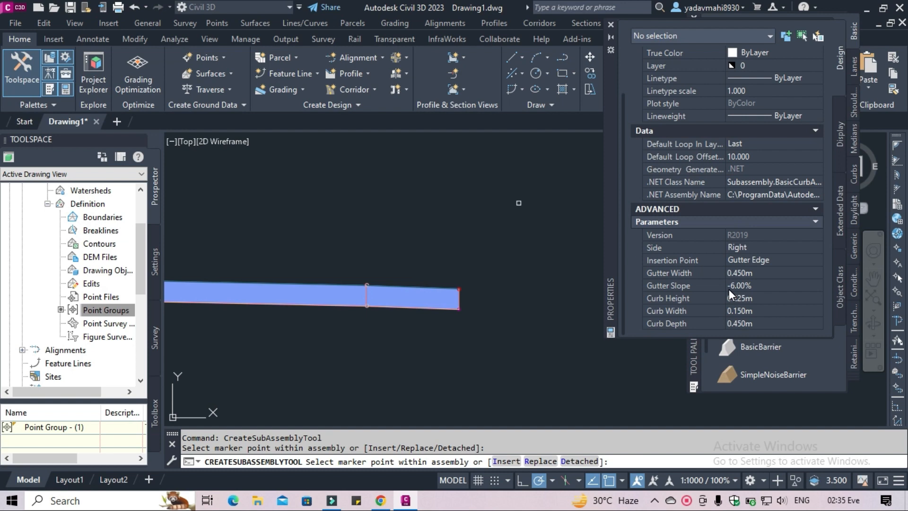
pyautogui.scroll(4, 476, 302)
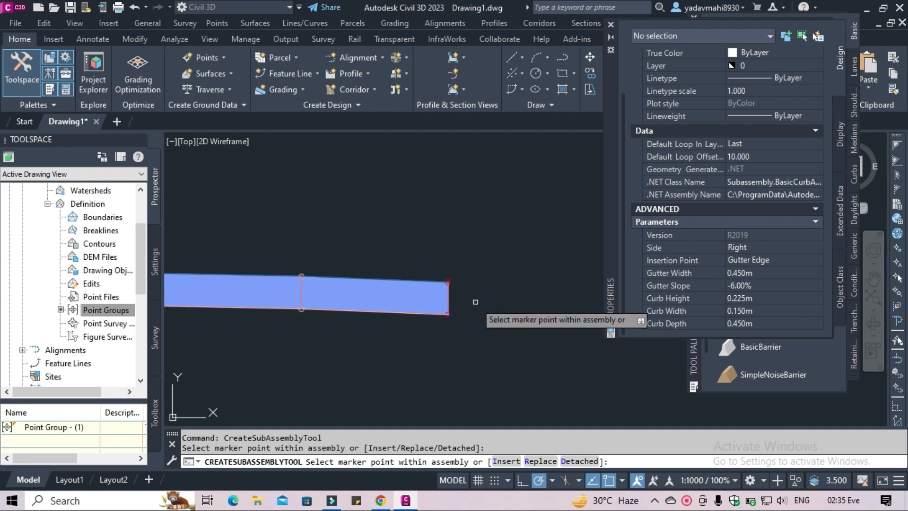
pyautogui.scroll(2, 386, 240)
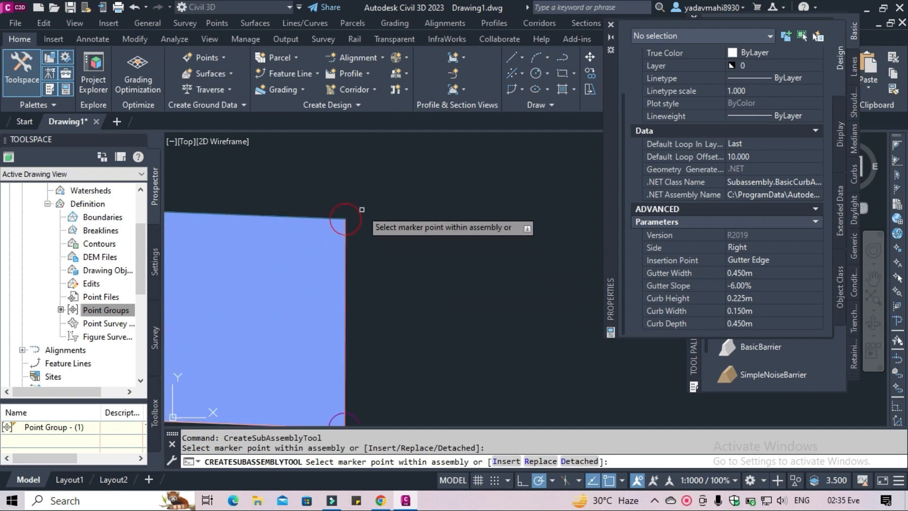
pyautogui.scroll(-4, 489, 274)
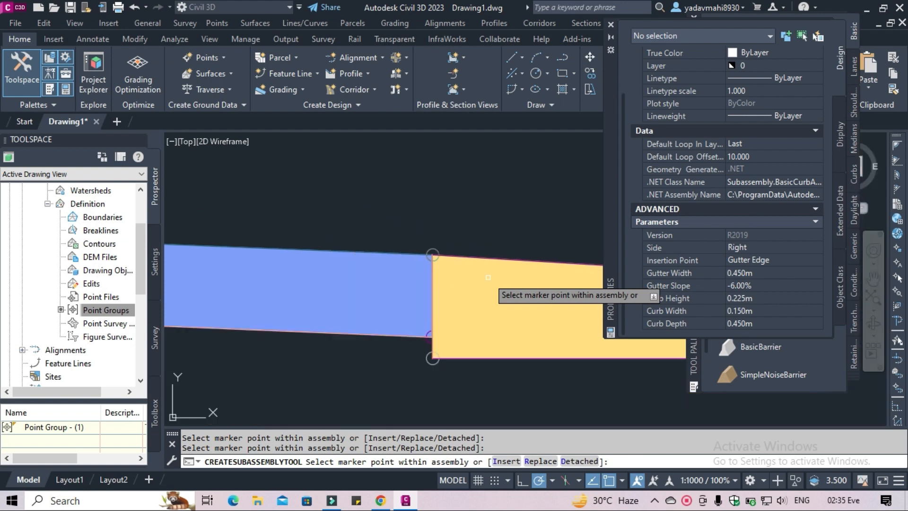
pyautogui.moveTo(489, 275); pyautogui.dragTo(346, 287, button='middle')
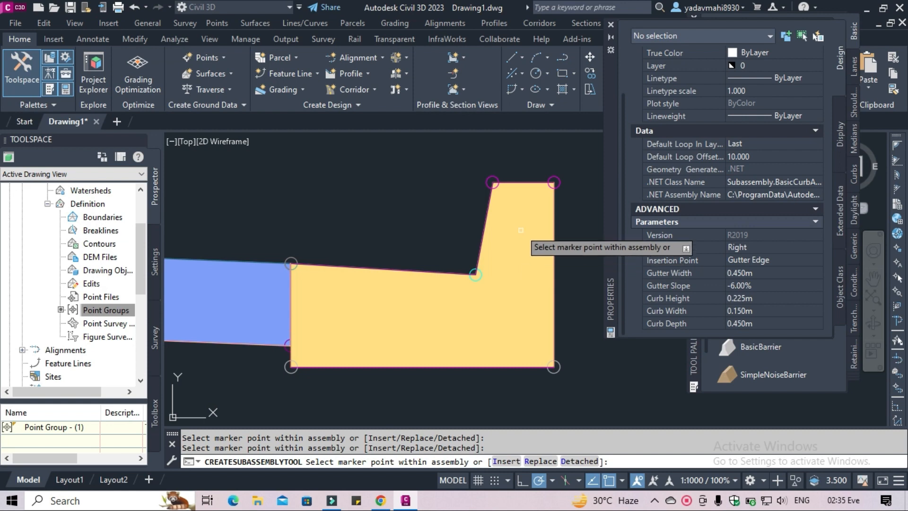
pyautogui.moveTo(415, 258); pyautogui.dragTo(248, 259, button='middle')
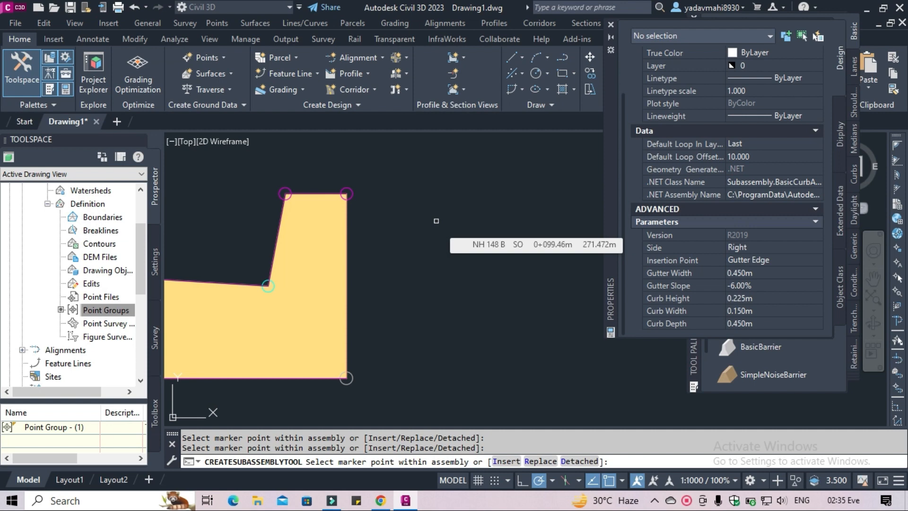
pyautogui.click(610, 24)
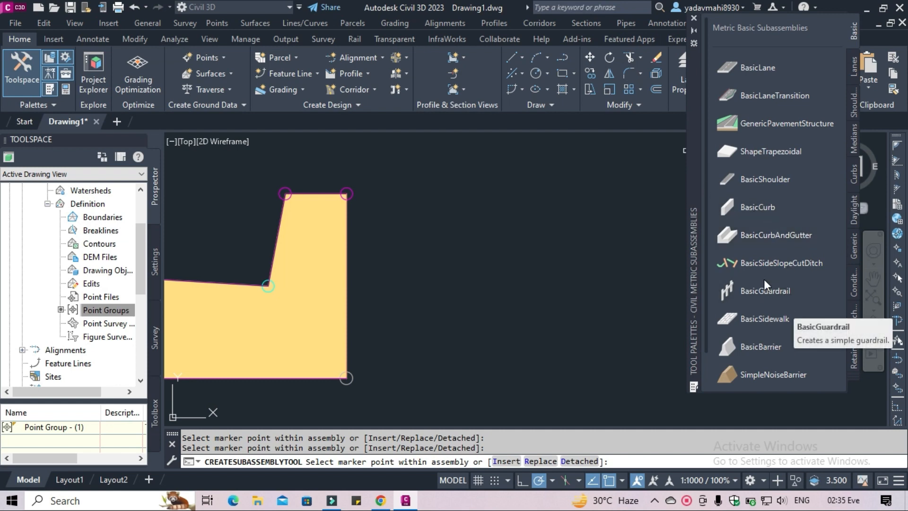
# Try attaching a right-side BasicGuardrail to the upper outer corner of the curb and gutter, and dismiss the properties.
pyautogui.click(767, 318)
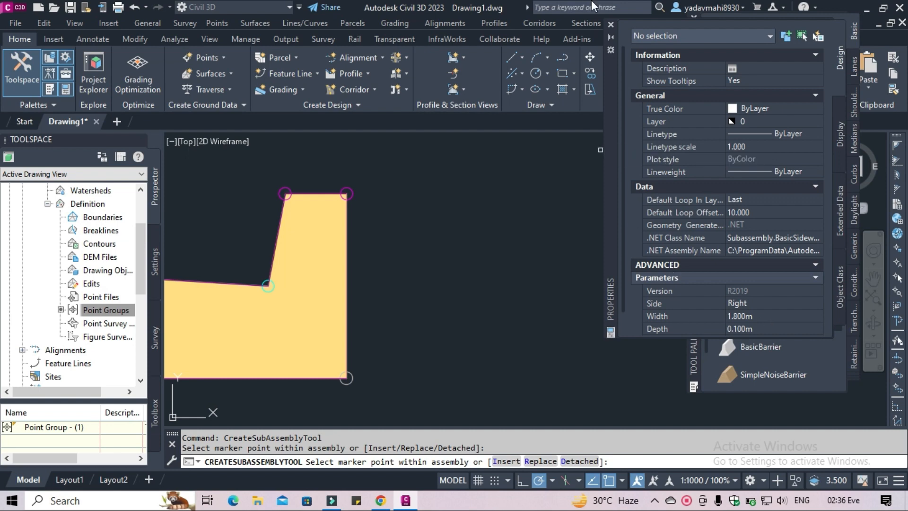
pyautogui.click(610, 24)
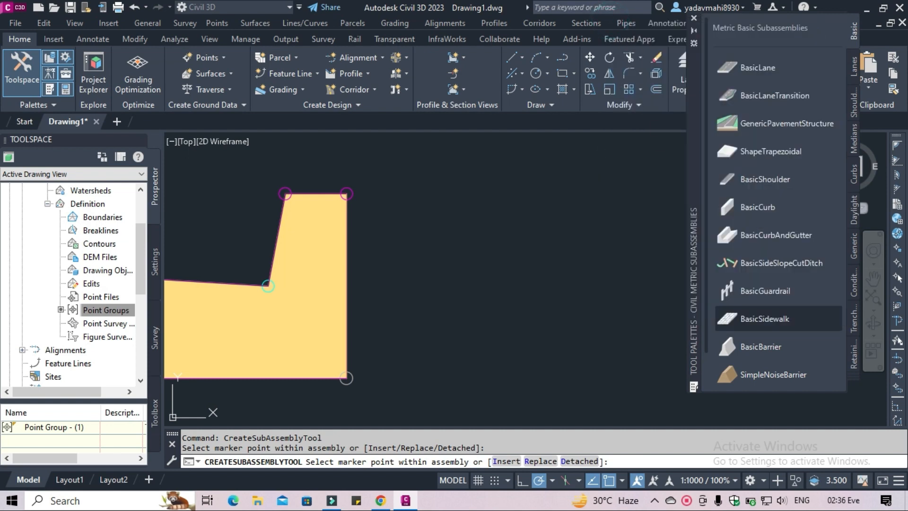
pyautogui.click(768, 296)
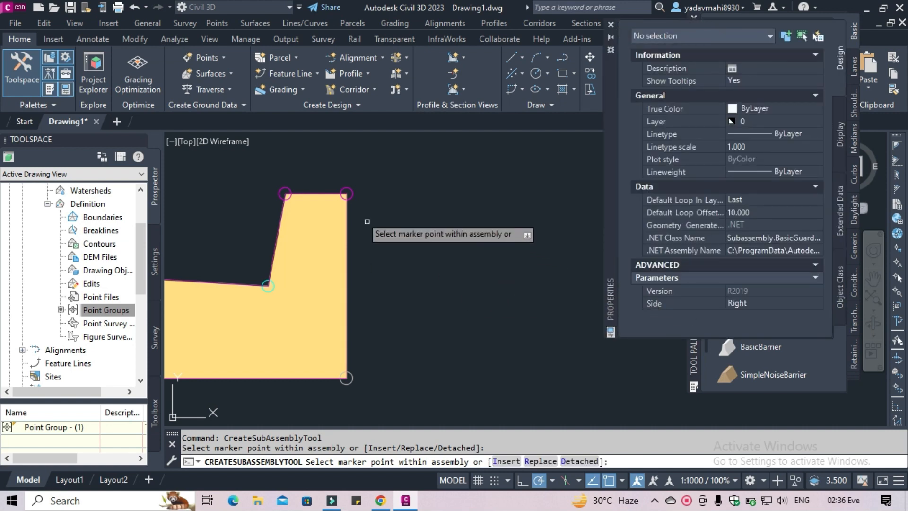
pyautogui.scroll(2, 356, 211)
pyautogui.click(349, 176)
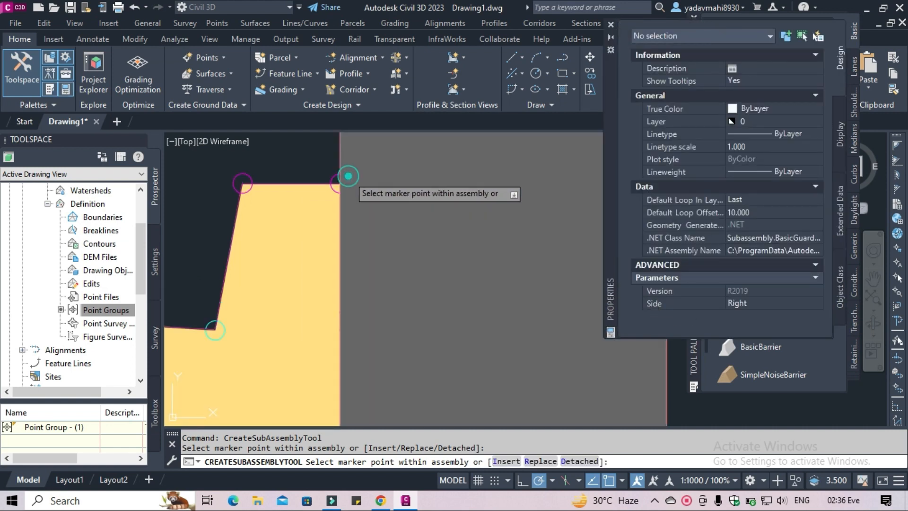
pyautogui.scroll(-4, 430, 246)
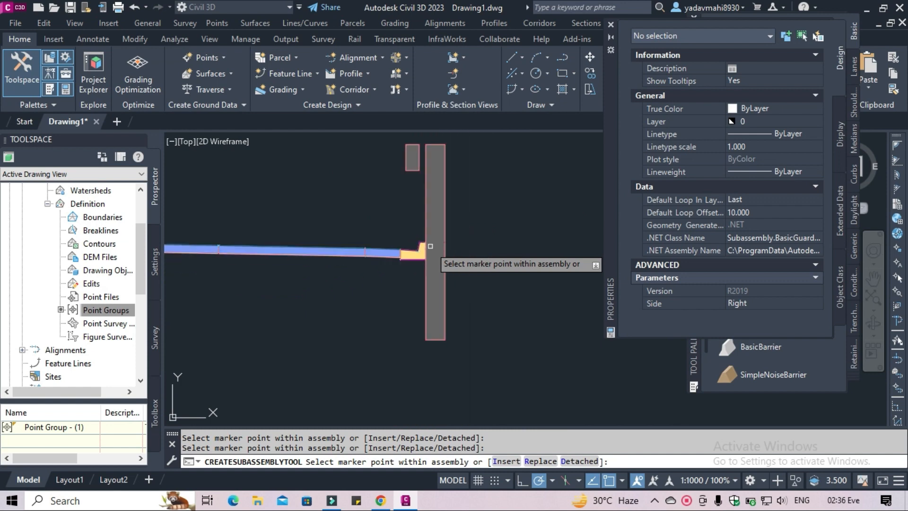
pyautogui.moveTo(430, 246); pyautogui.dragTo(487, 293, button='middle')
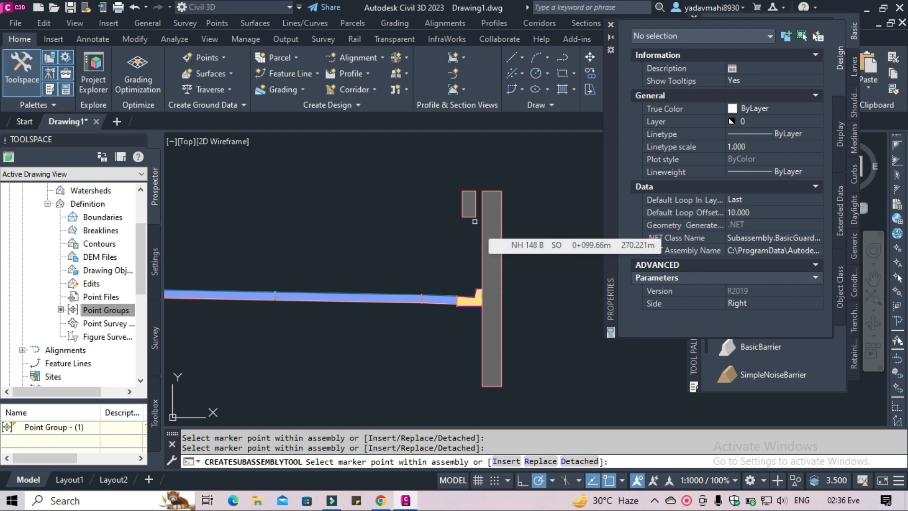
pyautogui.click(610, 25)
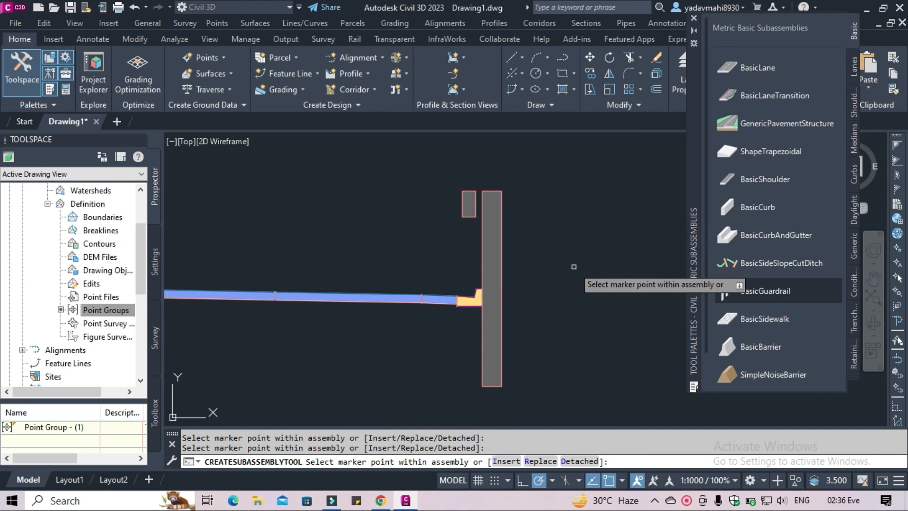
# End subassembly placement and delete the guardrail from the outer edge of the curb and gutter.
pyautogui.press('Return')
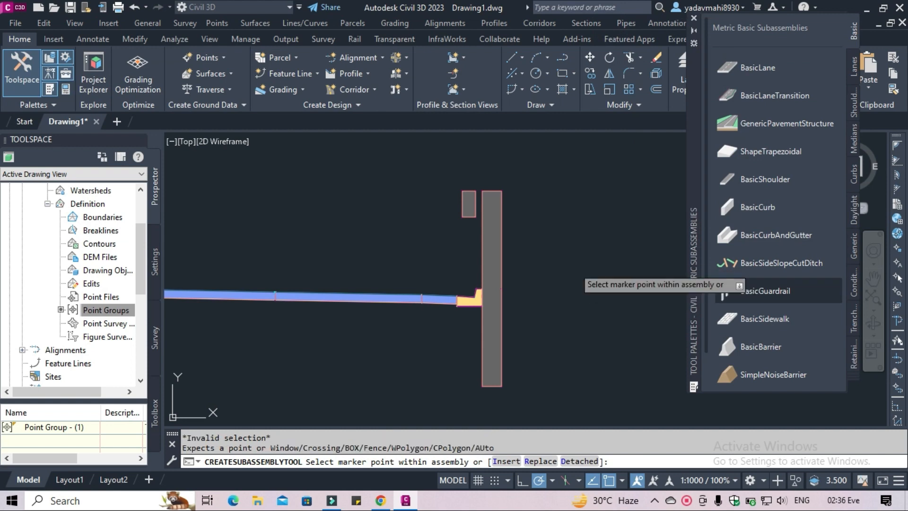
pyautogui.press('Escape')
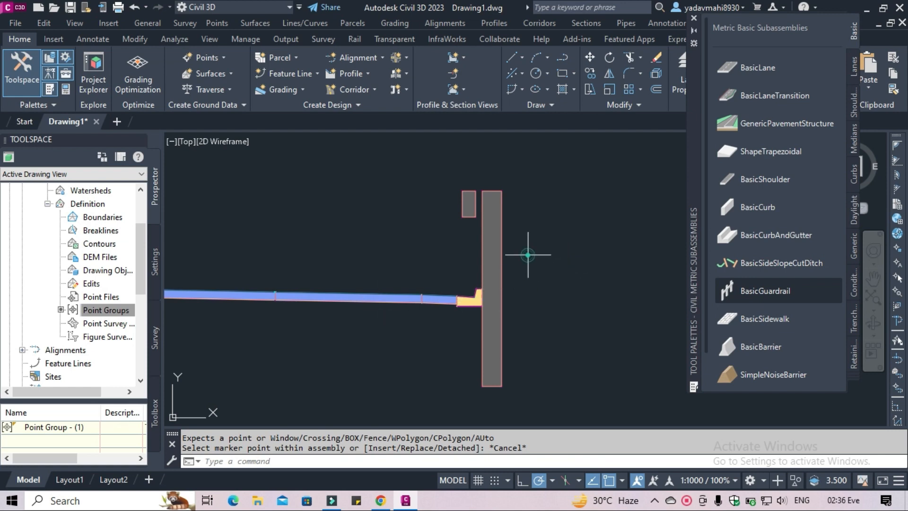
pyautogui.click(567, 278)
pyautogui.click(440, 186)
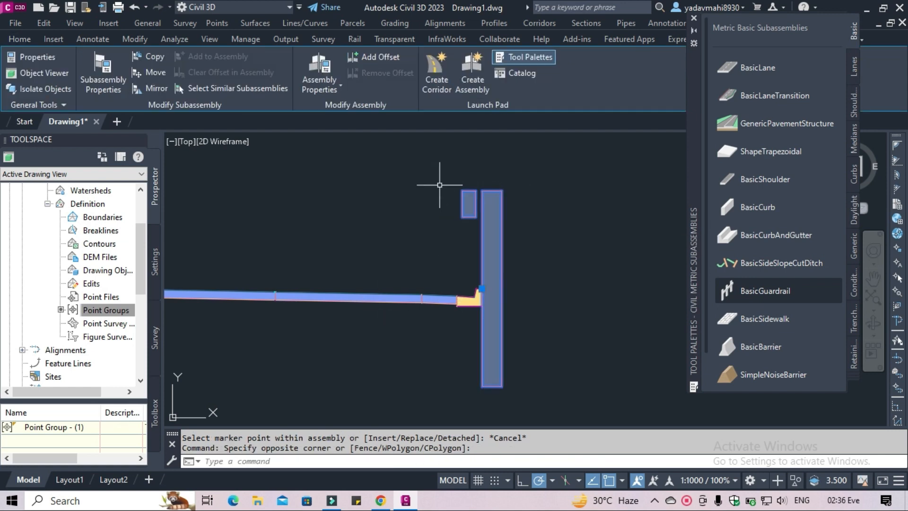
pyautogui.press('Delete')
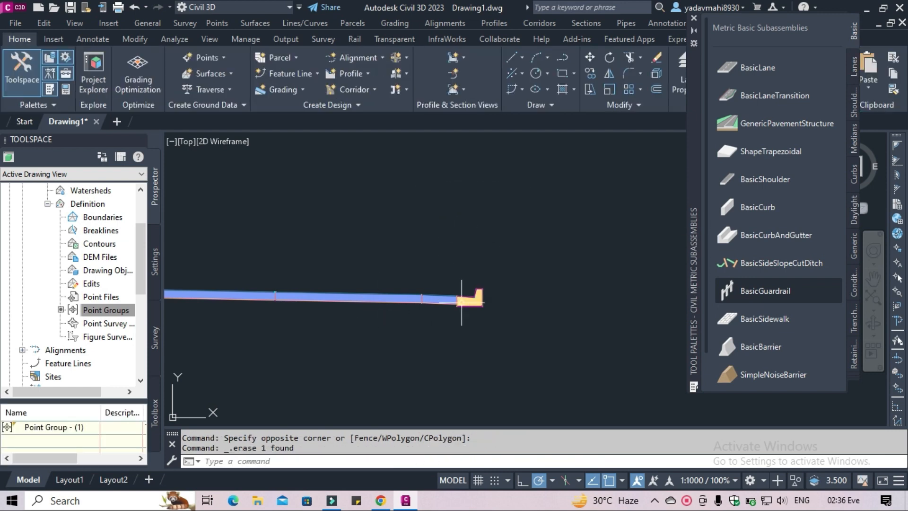
# Attach a right-side BasicSidewalk, 1.800 m wide and 0.100 m deep, to the curb's upper outer corner, and dismiss the properties and the Bentley sign-in window.
pyautogui.scroll(6, 462, 293)
pyautogui.moveTo(644, 284); pyautogui.dragTo(484, 308, button='middle')
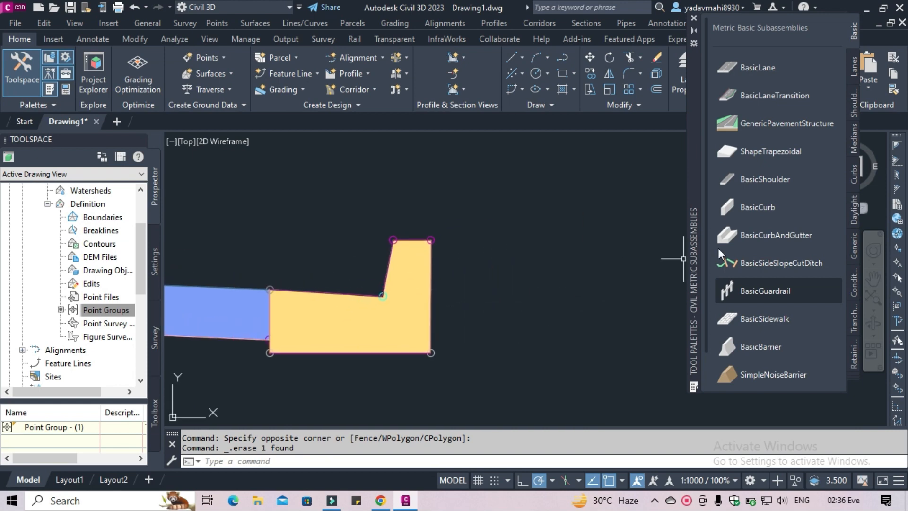
pyautogui.click(788, 319)
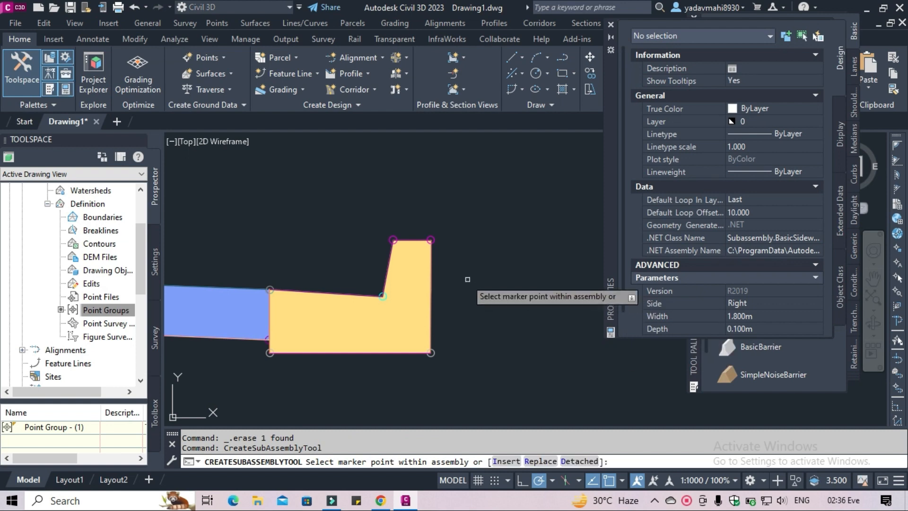
pyautogui.scroll(2, 465, 273)
pyautogui.scroll(-1, 747, 279)
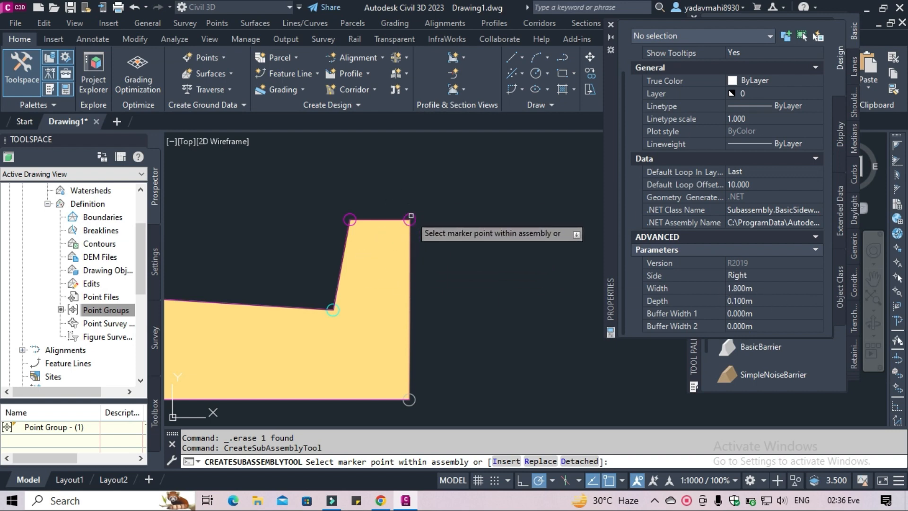
pyautogui.click(411, 217)
pyautogui.scroll(-3, 297, 296)
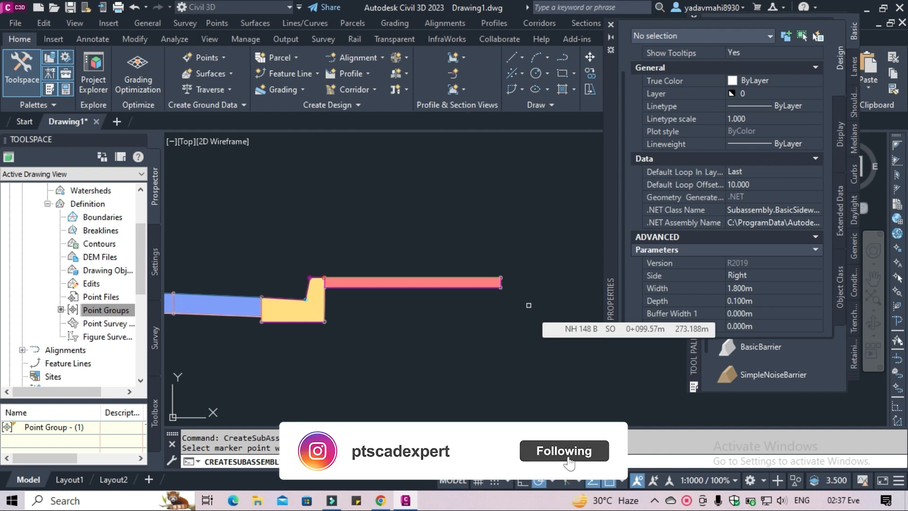
pyautogui.click(611, 22)
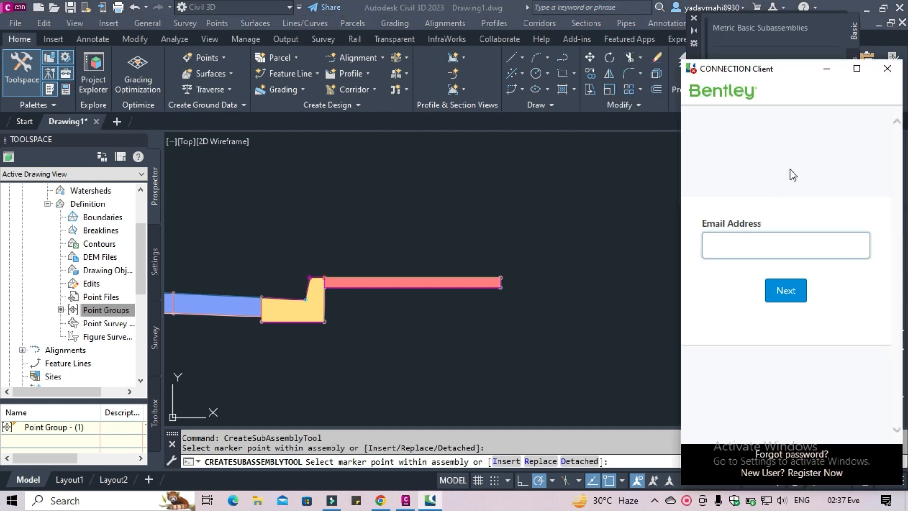
pyautogui.click(887, 69)
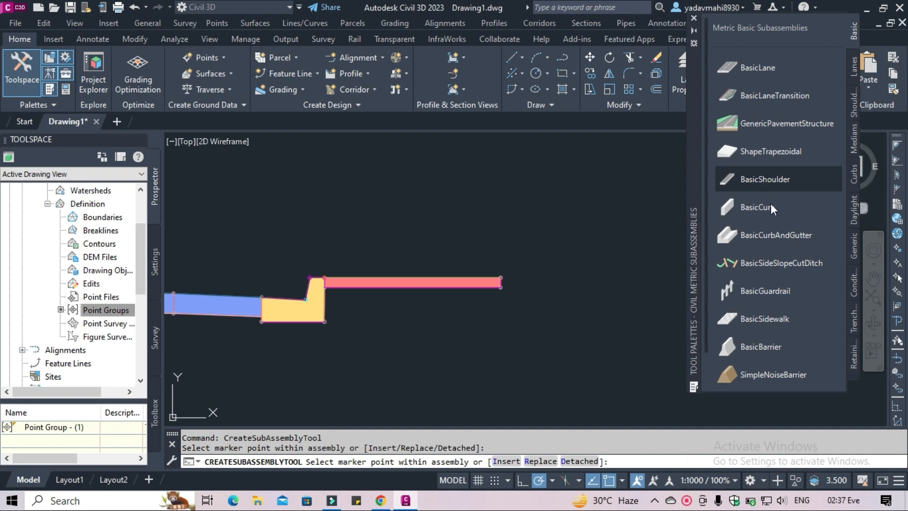
# Attach a right-side BasicSideSlopeCutDitch with its default parameters to the sidewalk's upper outer corner, dismiss the properties and end the command.
pyautogui.click(780, 263)
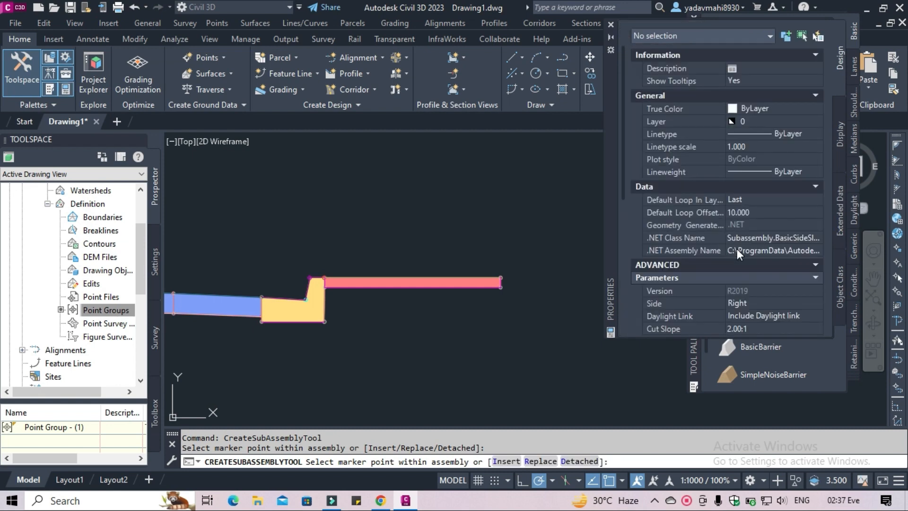
pyautogui.scroll(5, 525, 278)
pyautogui.scroll(5, 442, 287)
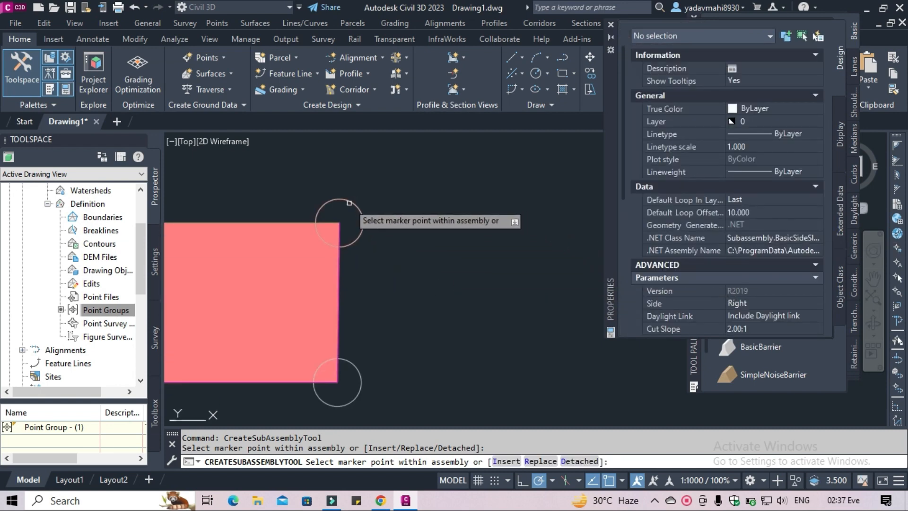
pyautogui.click(349, 203)
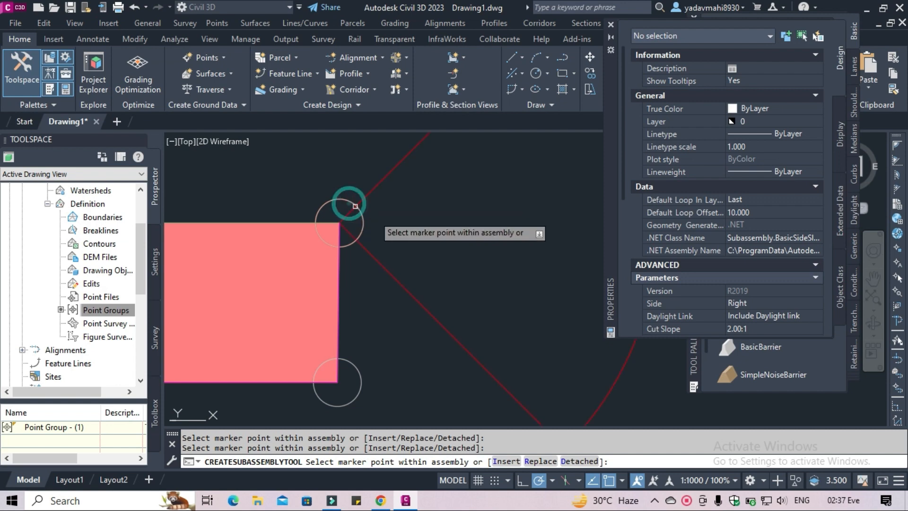
pyautogui.scroll(-8, 444, 246)
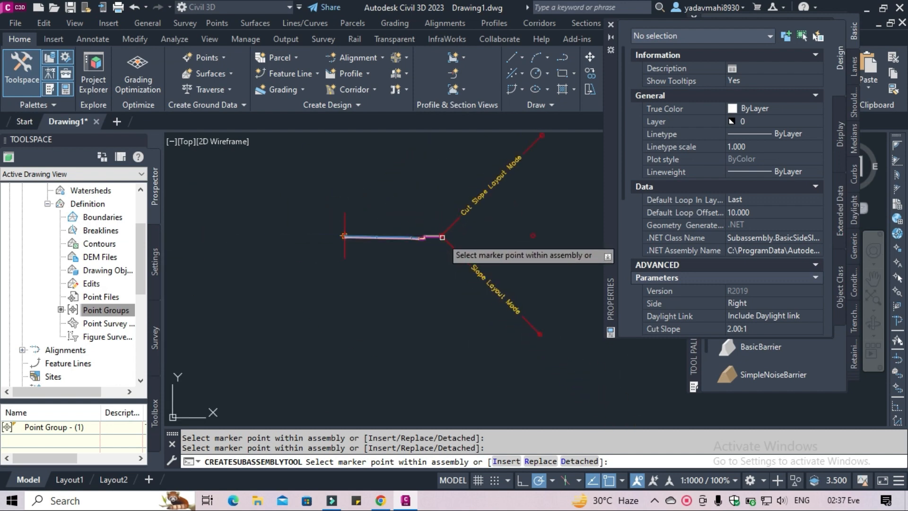
pyautogui.moveTo(442, 247); pyautogui.dragTo(477, 302, button='middle')
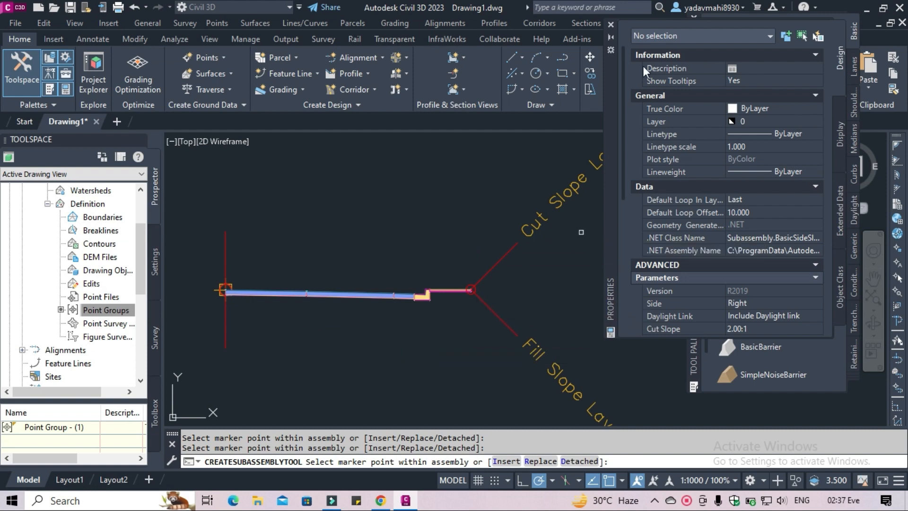
pyautogui.click(612, 22)
pyautogui.moveTo(382, 261); pyautogui.dragTo(491, 244, button='middle')
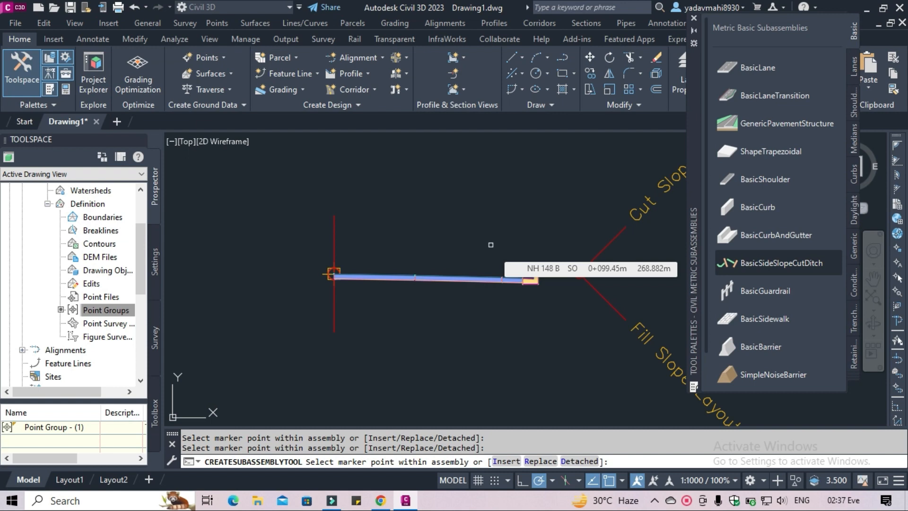
pyautogui.press('Escape')
pyautogui.press('Escape')
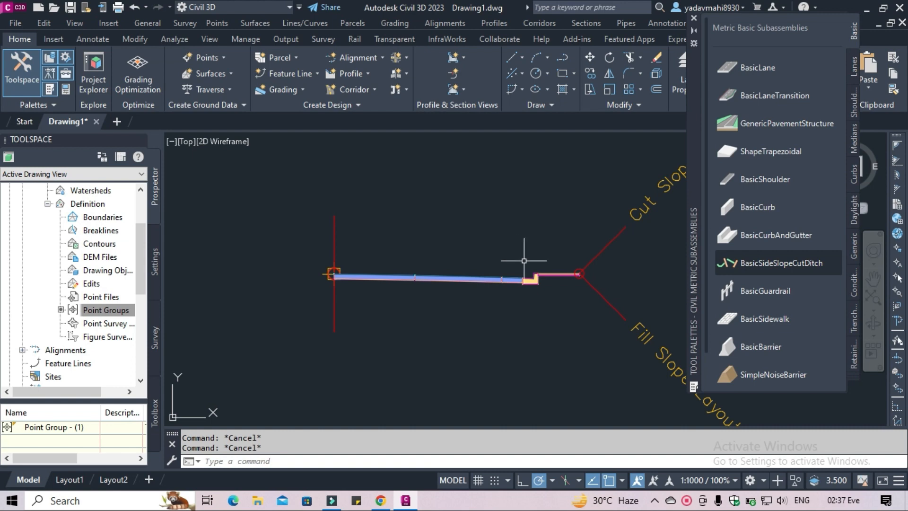
# Mirror the right-side lanes, shoulder, curb and gutter, and sidewalk about the assembly baseline, leaving out the side slope.
pyautogui.scroll(2, 524, 260)
pyautogui.moveTo(489, 257); pyautogui.dragTo(573, 263, button='middle')
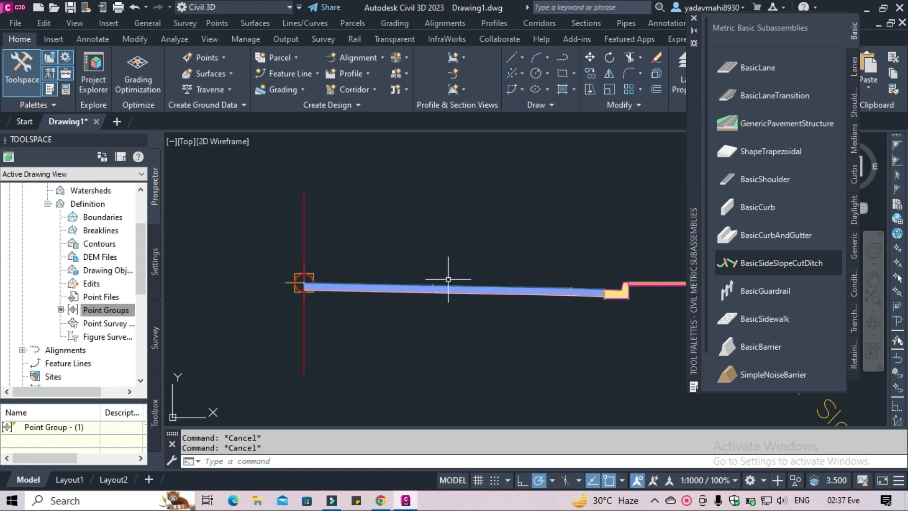
pyautogui.moveTo(504, 315); pyautogui.dragTo(483, 306, button='middle')
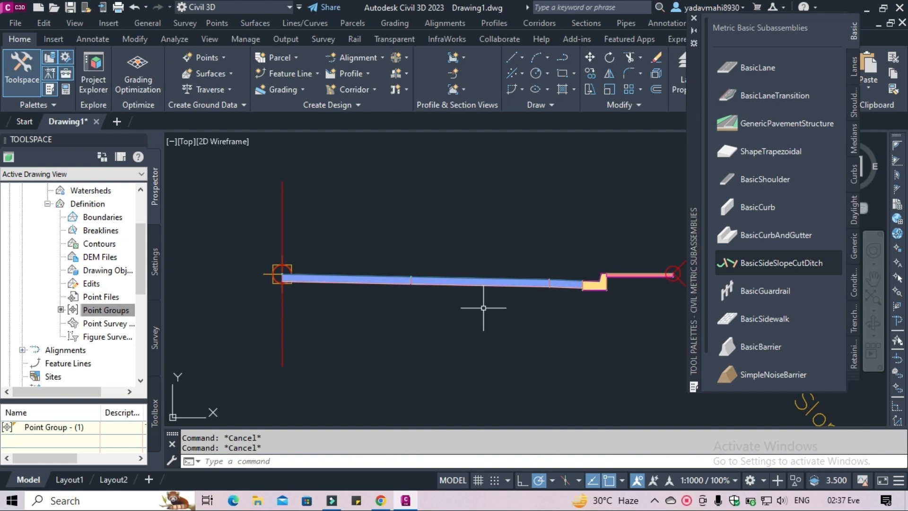
pyautogui.click(637, 328)
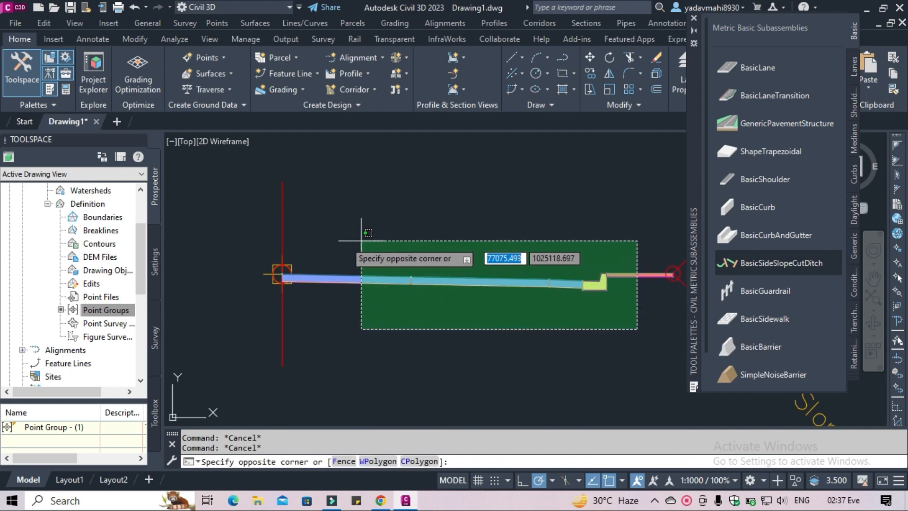
pyautogui.click(330, 239)
pyautogui.moveTo(330, 239); pyautogui.dragTo(440, 233, button='middle')
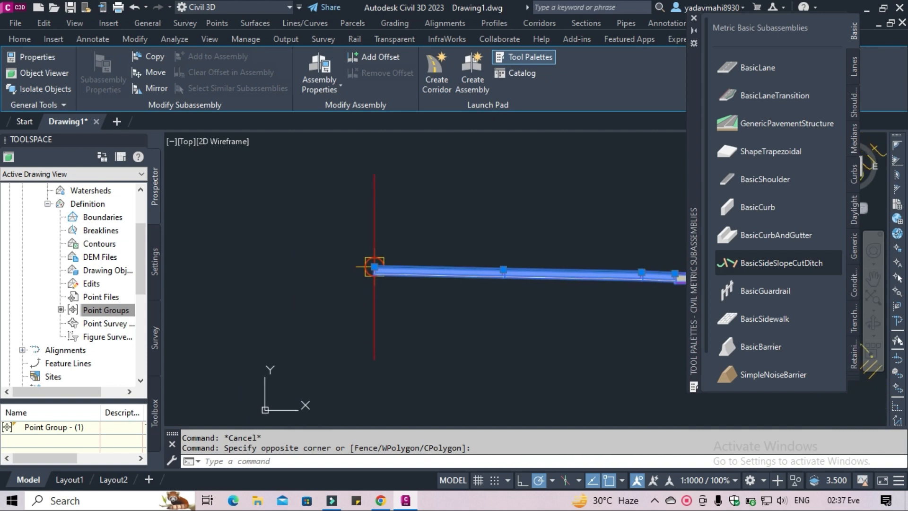
pyautogui.click(154, 86)
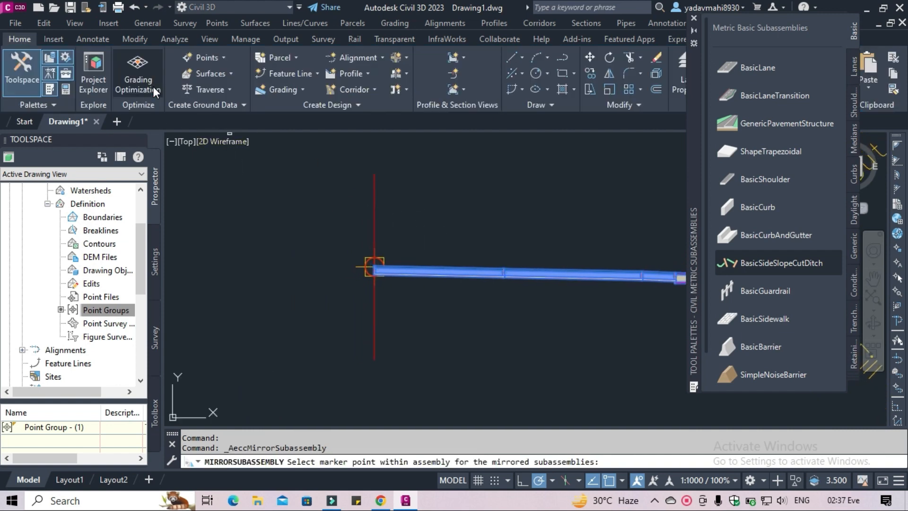
pyautogui.click(375, 205)
pyautogui.scroll(-2, 441, 226)
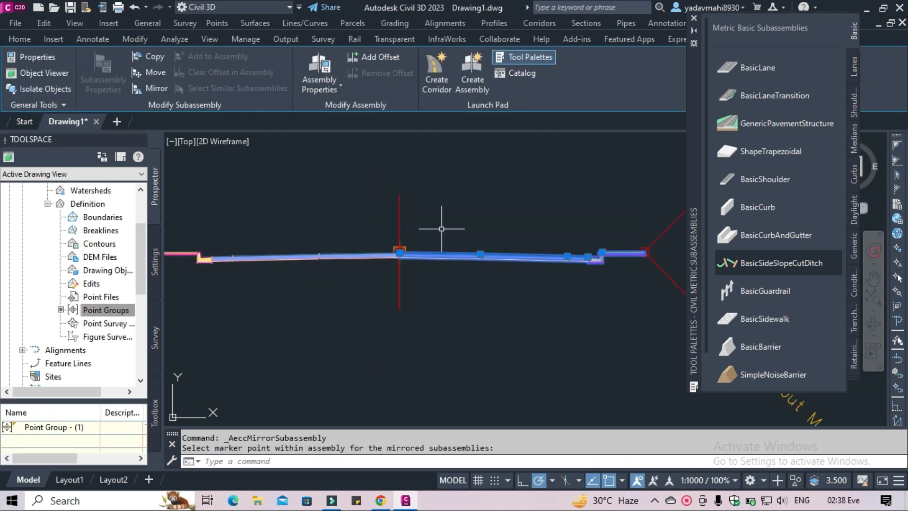
pyautogui.moveTo(442, 227); pyautogui.dragTo(492, 230, button='middle')
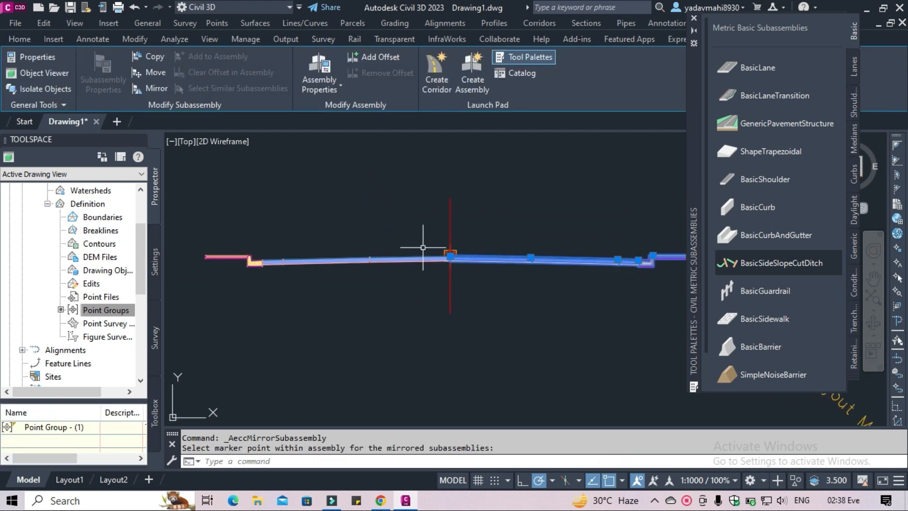
# Attach a left-side BasicSideSlopeCutDitch to the left sidewalk's upper outer corner, dismiss the properties and subassembly palettes, and end the command.
pyautogui.moveTo(481, 300); pyautogui.dragTo(259, 296, button='middle')
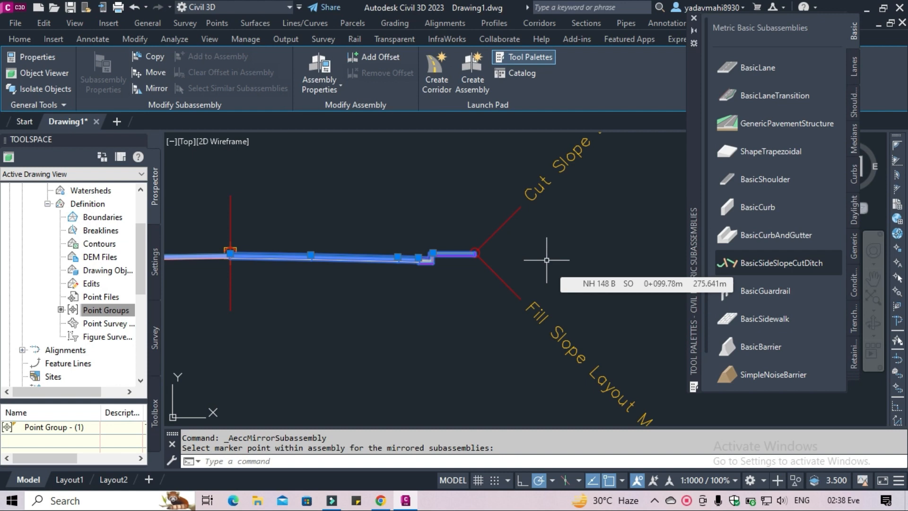
pyautogui.click(791, 262)
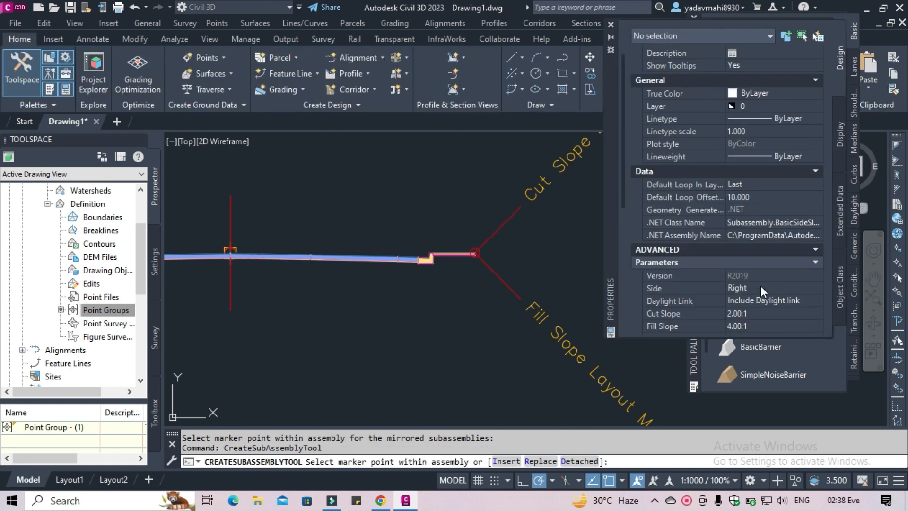
pyautogui.click(763, 287)
pyautogui.click(763, 287)
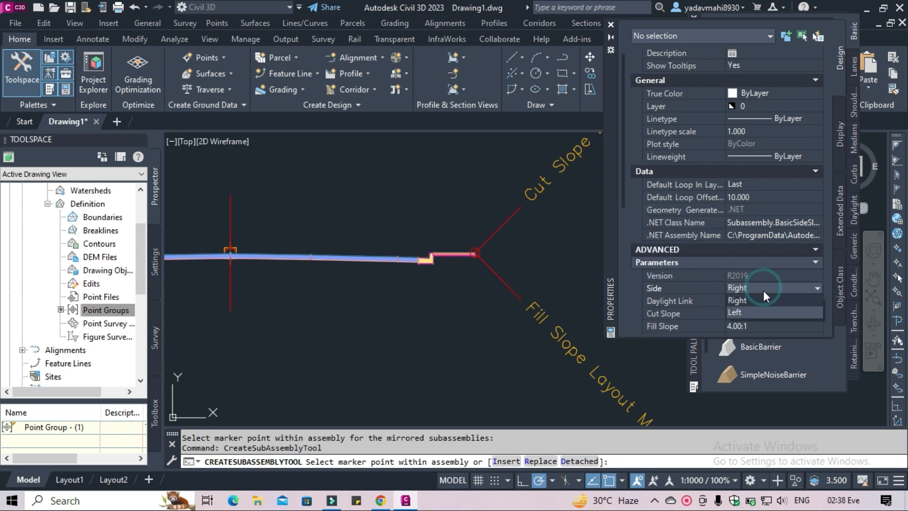
pyautogui.click(762, 311)
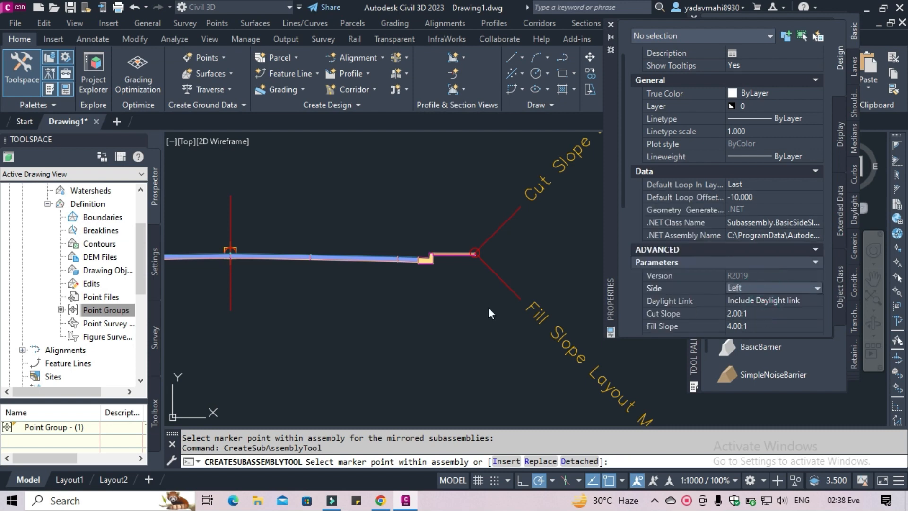
pyautogui.scroll(10, 426, 309)
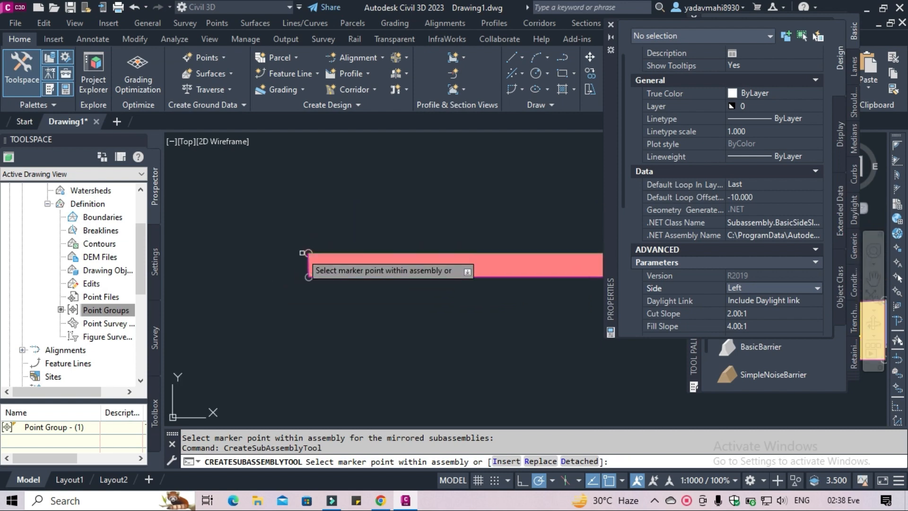
pyautogui.click(308, 254)
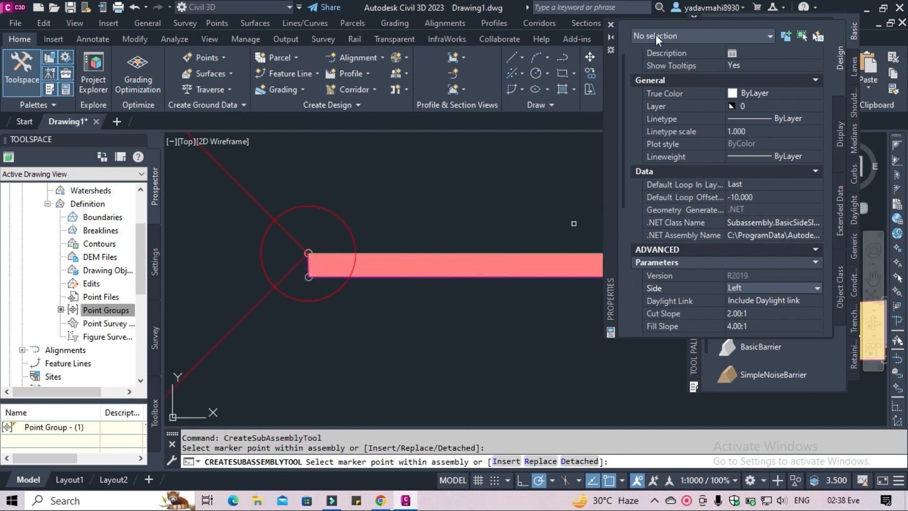
pyautogui.click(609, 24)
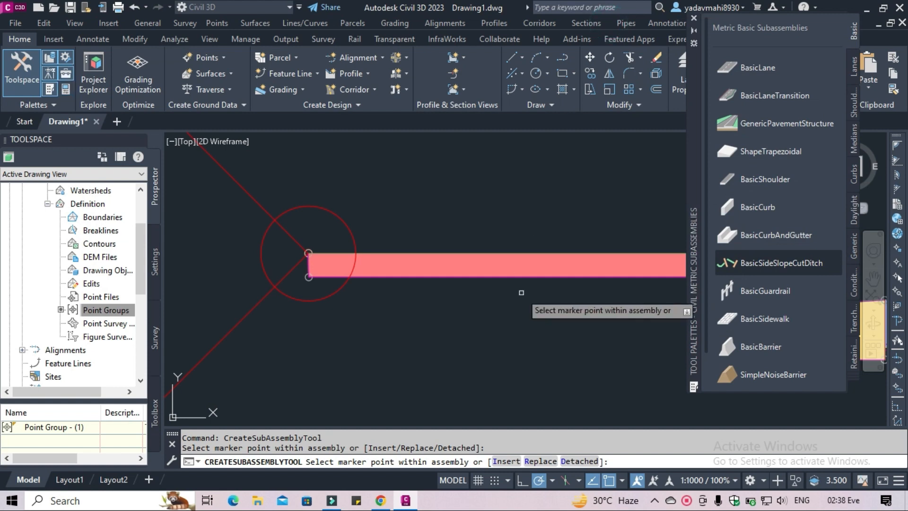
pyautogui.scroll(-5, 526, 294)
pyautogui.click(694, 18)
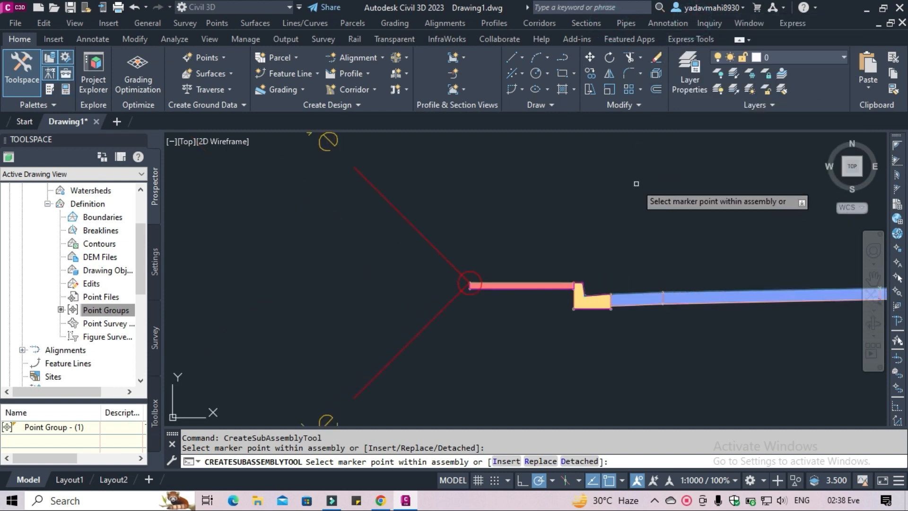
pyautogui.moveTo(658, 257); pyautogui.dragTo(283, 256, button='middle')
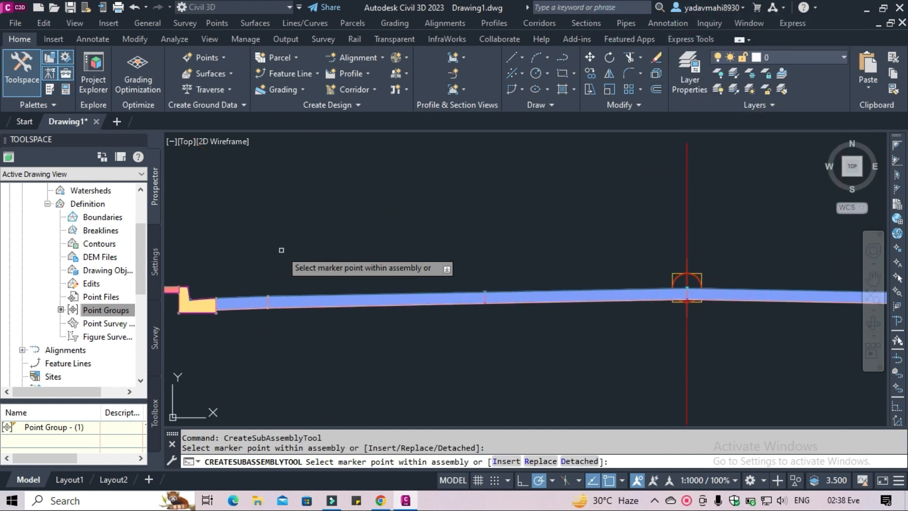
pyautogui.press('Escape')
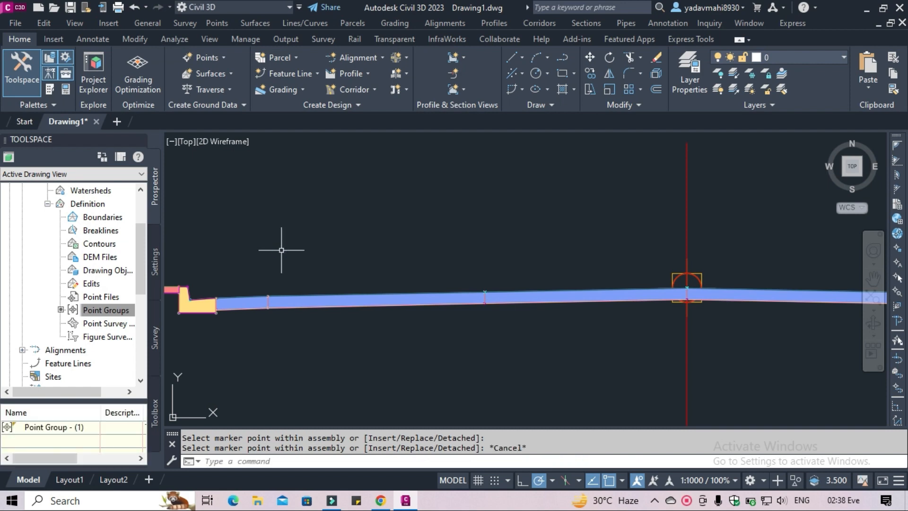
# Set the code set style of the inner BasicLane on the assembly's left side to Codes with Labels and dismiss its properties.
pyautogui.scroll(-5, 305, 243)
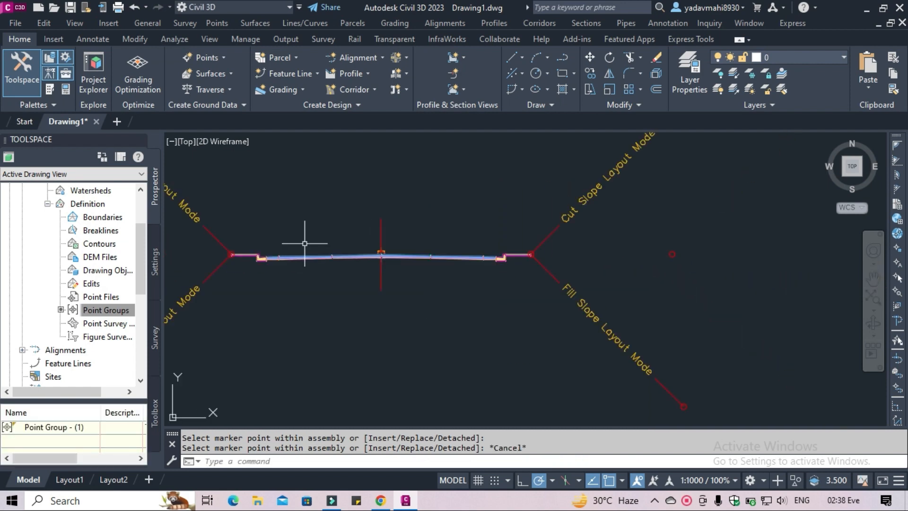
pyautogui.scroll(4, 304, 243)
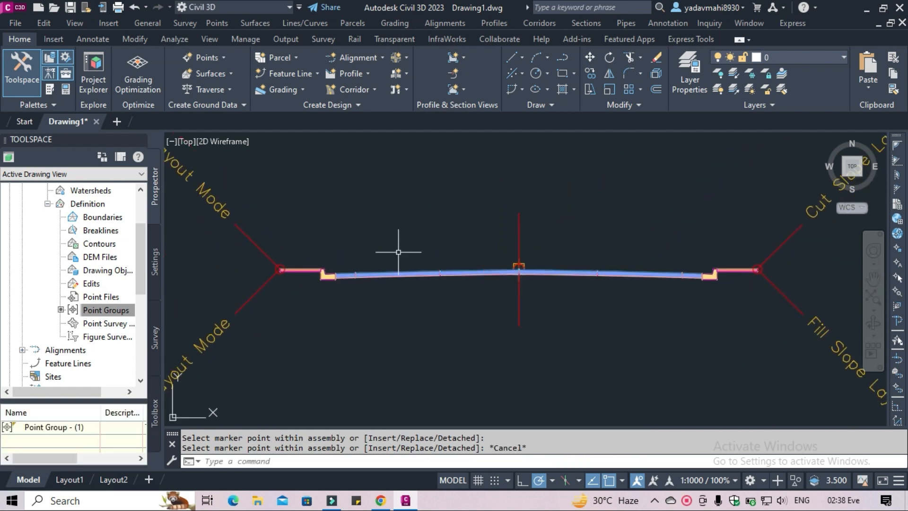
pyautogui.scroll(2, 483, 265)
pyautogui.moveTo(482, 265); pyautogui.dragTo(565, 279, button='middle')
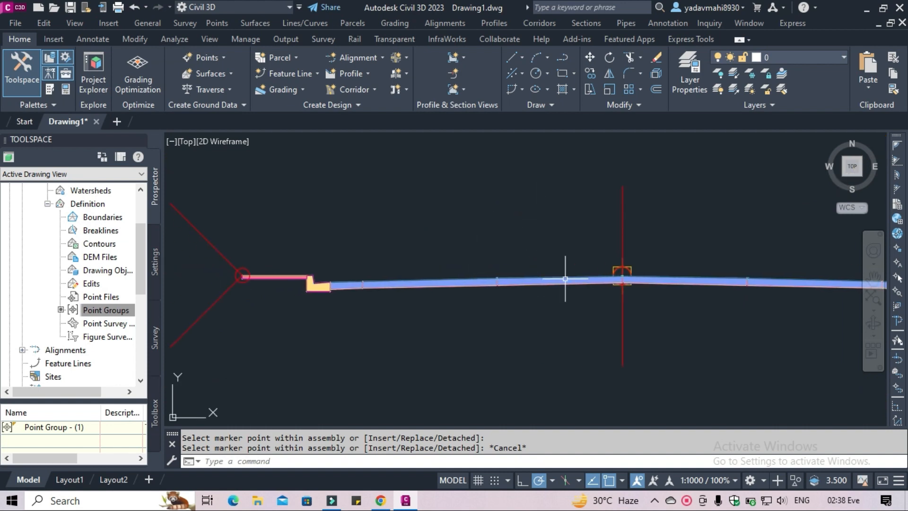
pyautogui.click(556, 279)
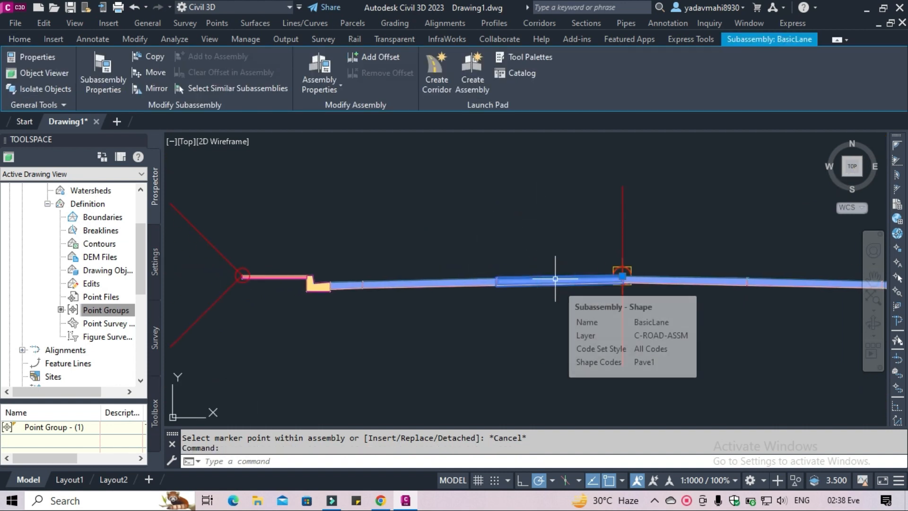
pyautogui.rightClick(562, 167)
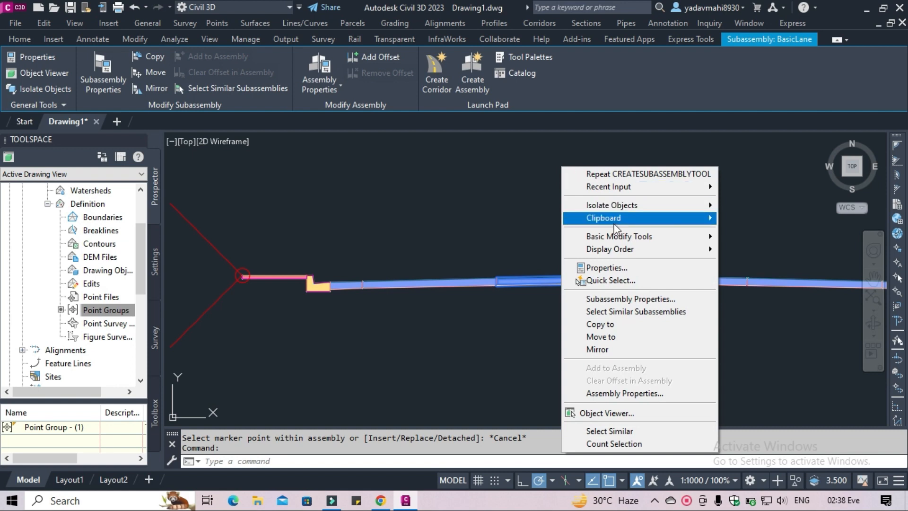
pyautogui.click(625, 267)
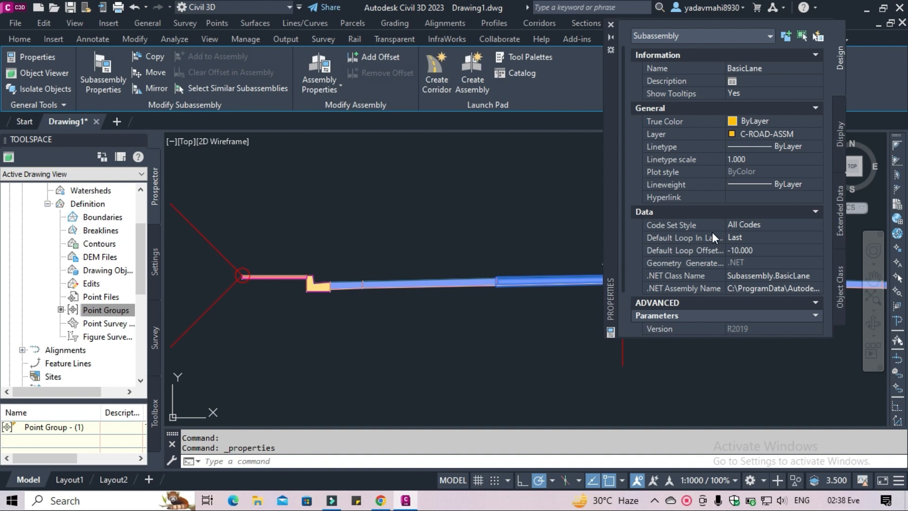
pyautogui.scroll(-2, 712, 233)
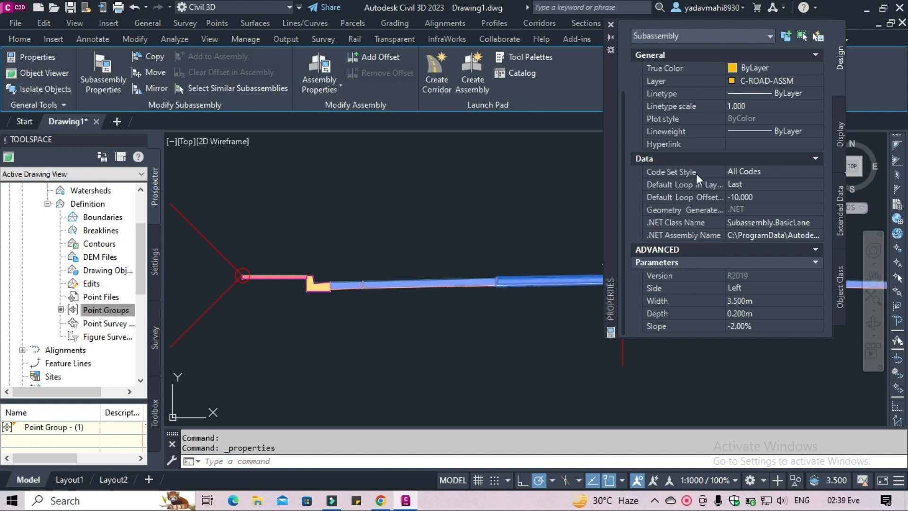
pyautogui.click(786, 172)
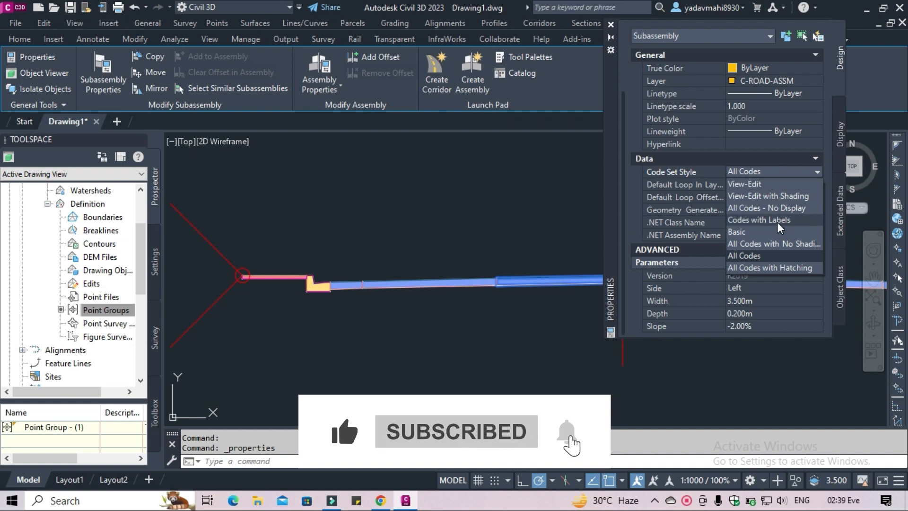
pyautogui.click(776, 220)
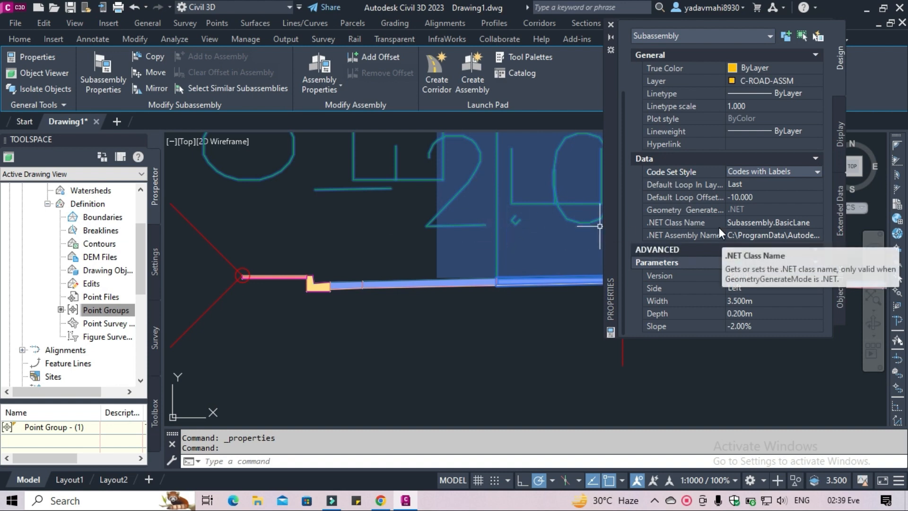
pyautogui.click(756, 106)
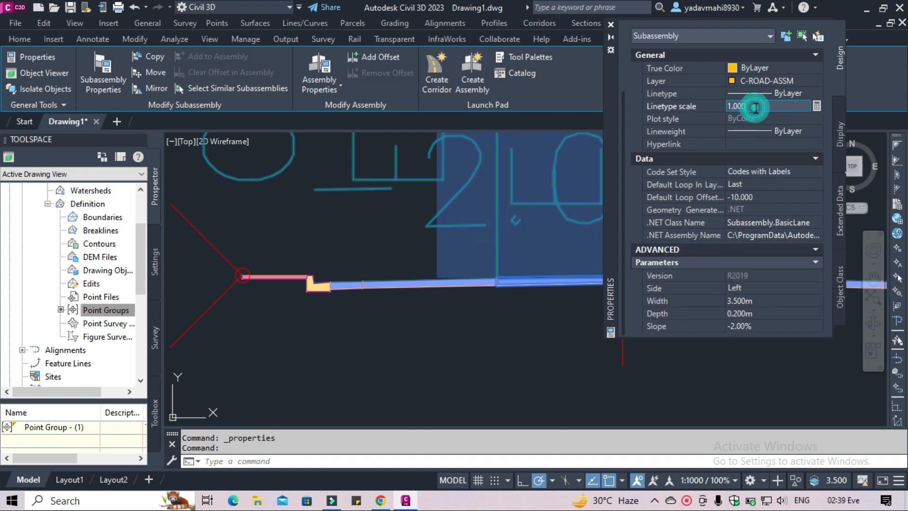
pyautogui.click(729, 106)
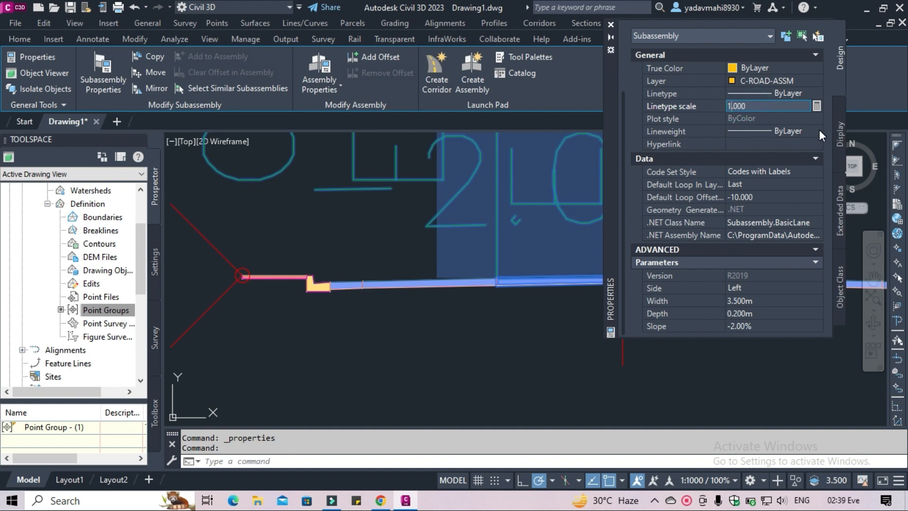
pyautogui.click(611, 25)
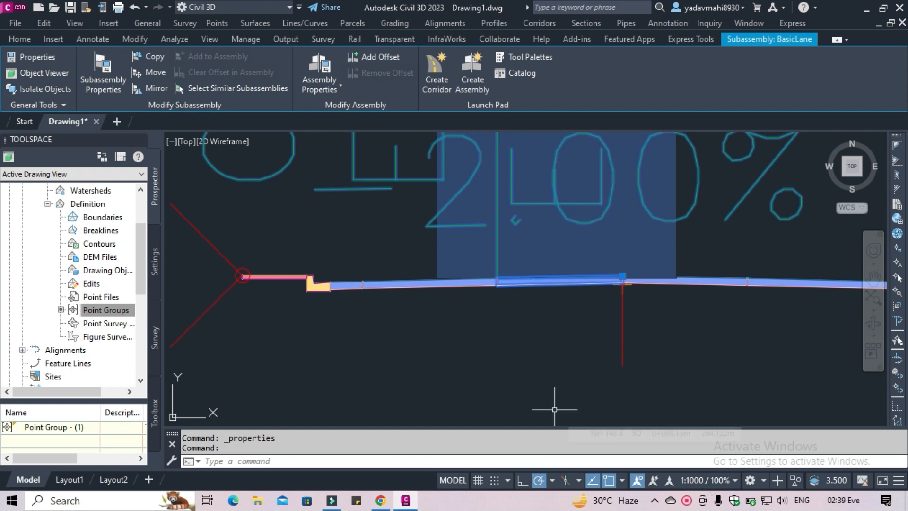
pyautogui.press('Escape')
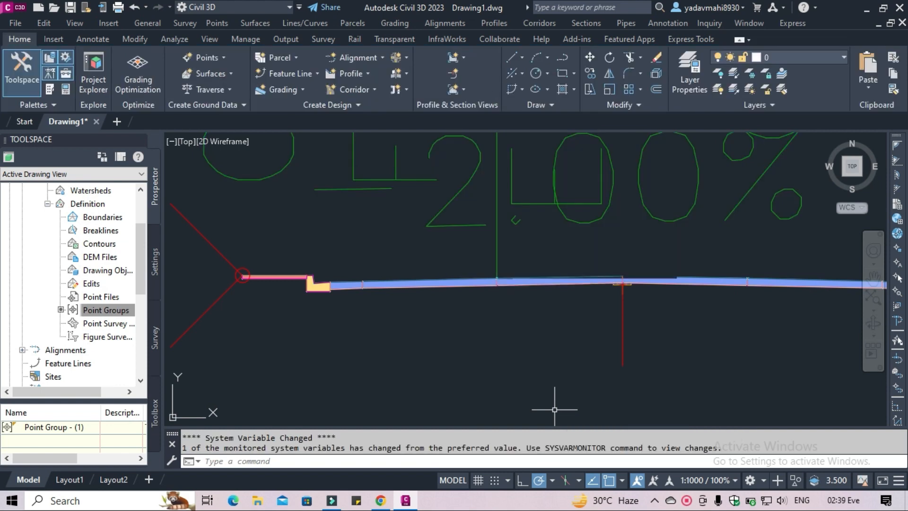
# Set the code set style of the outer BasicLane on the assembly's left side to Codes with Labels and deselect it.
pyautogui.click(457, 280)
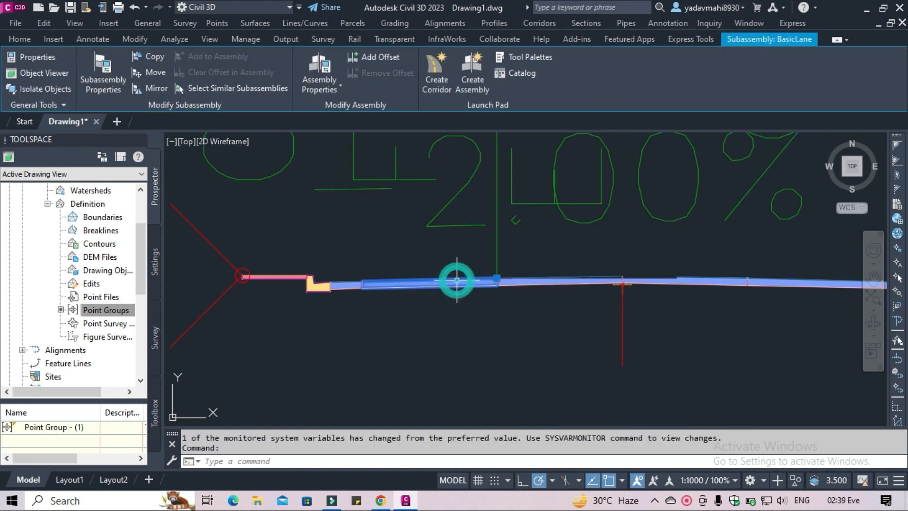
pyautogui.rightClick(438, 233)
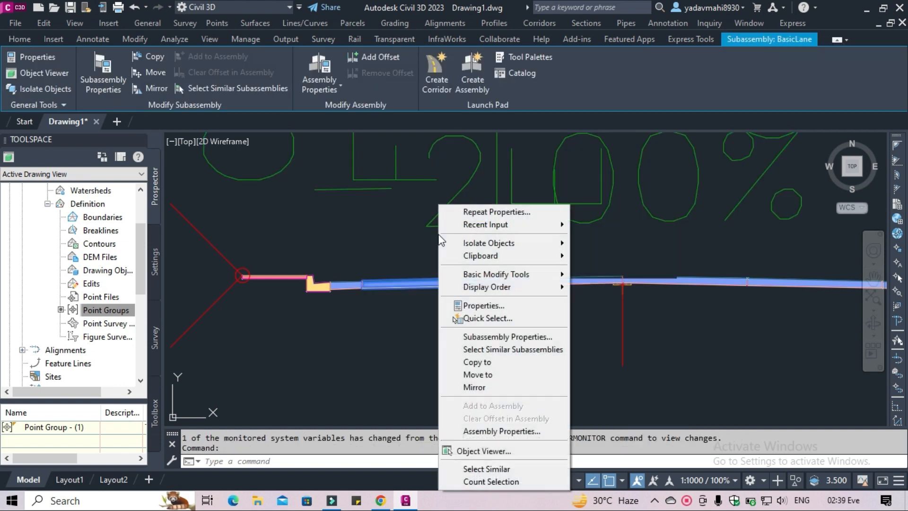
pyautogui.click(483, 306)
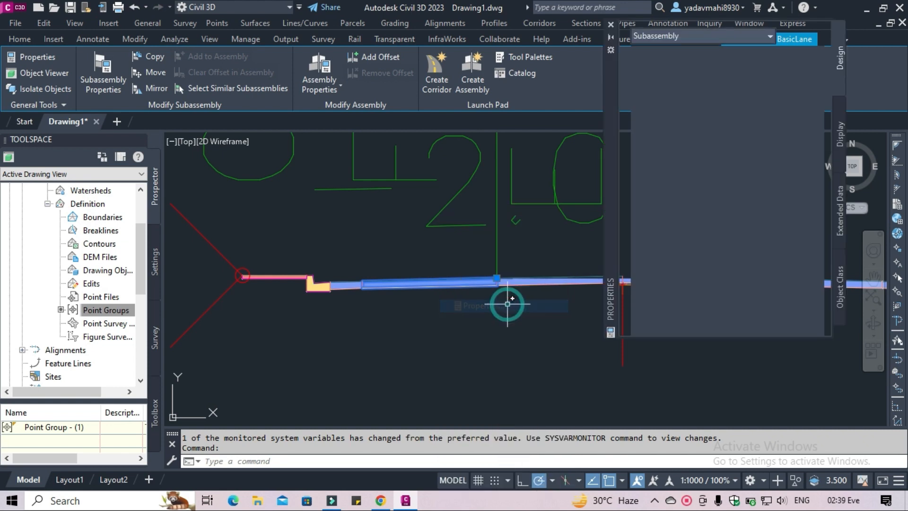
pyautogui.click(780, 225)
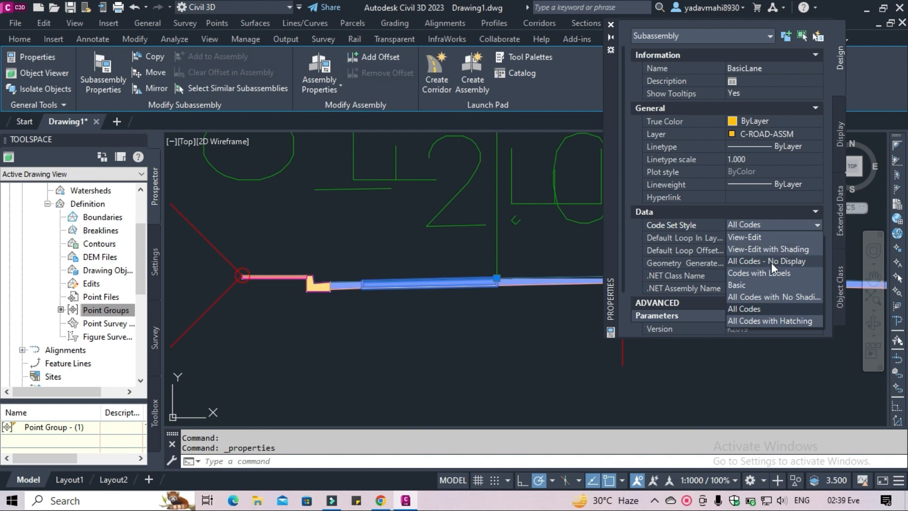
pyautogui.click(770, 273)
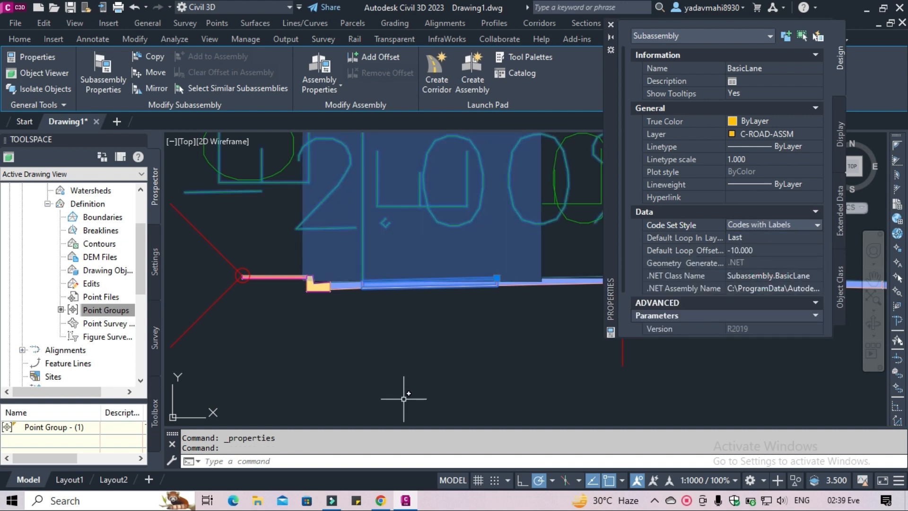
pyautogui.moveTo(385, 370); pyautogui.dragTo(367, 374, button='middle')
pyautogui.press('Escape')
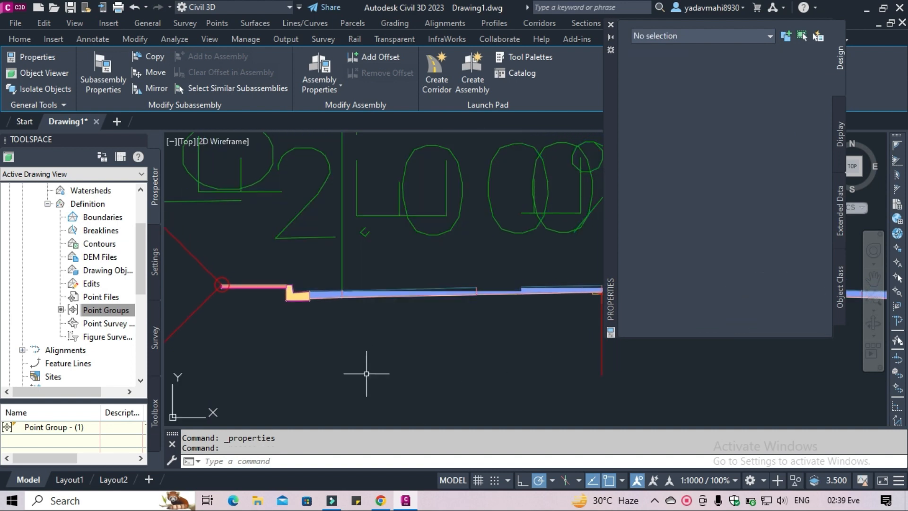
# Set the left BasicSidewalk's code set style to Codes with Labels, dismiss its properties and deselect it.
pyautogui.click(265, 286)
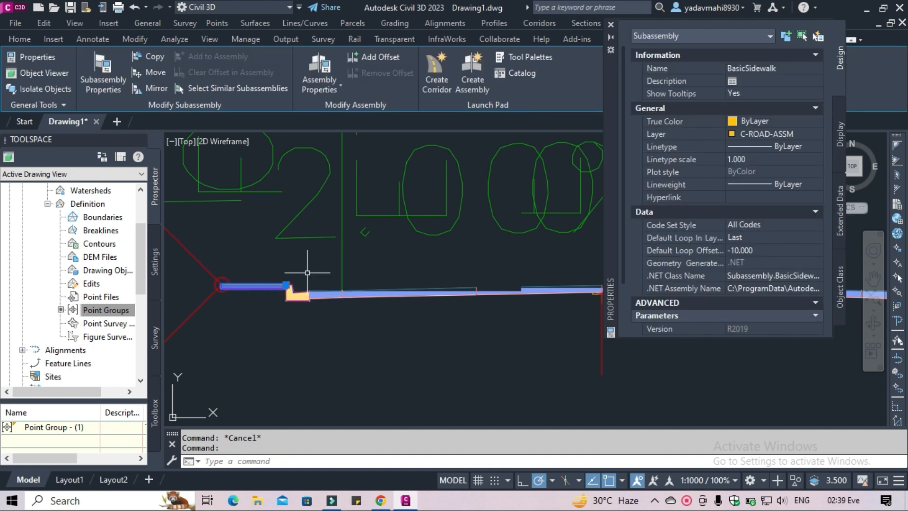
pyautogui.click(794, 224)
pyautogui.click(794, 225)
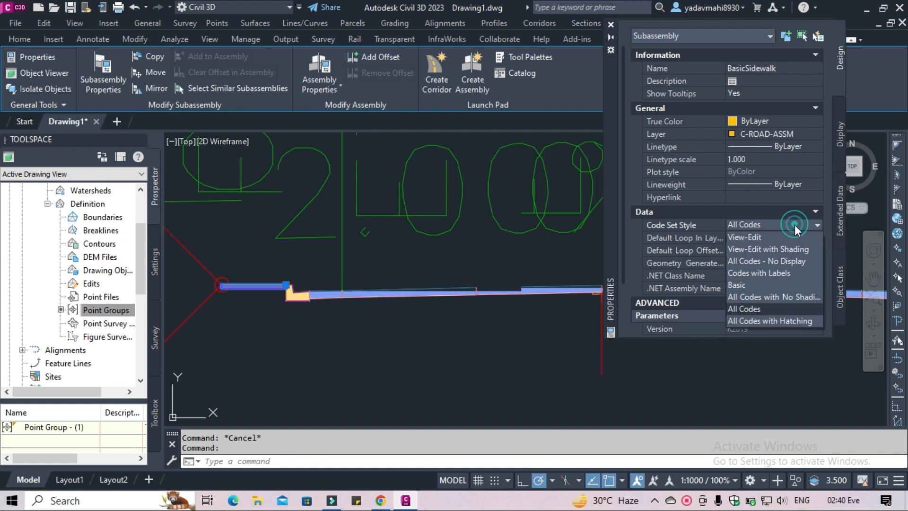
pyautogui.click(786, 274)
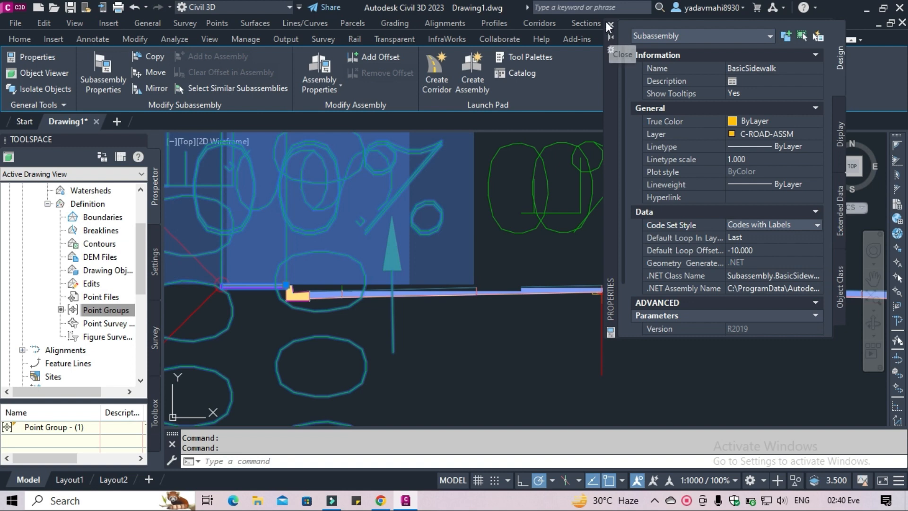
pyautogui.click(610, 25)
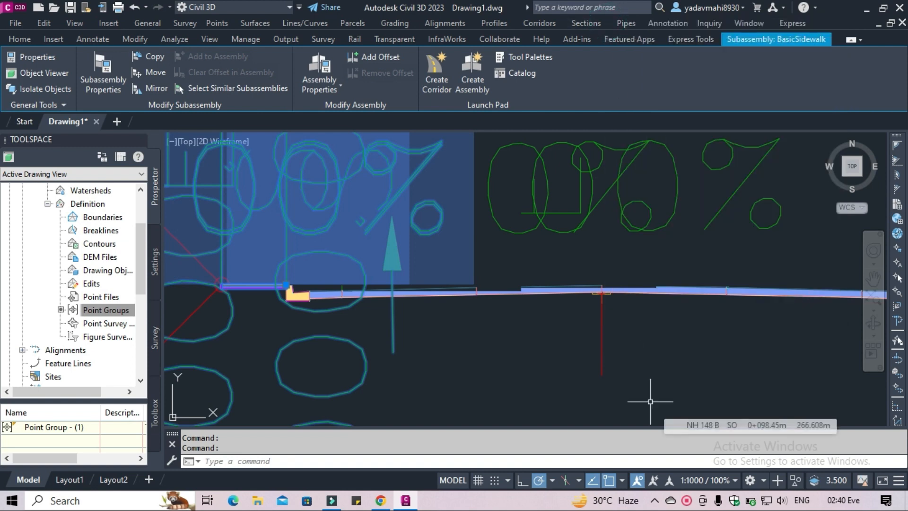
pyautogui.press('Escape')
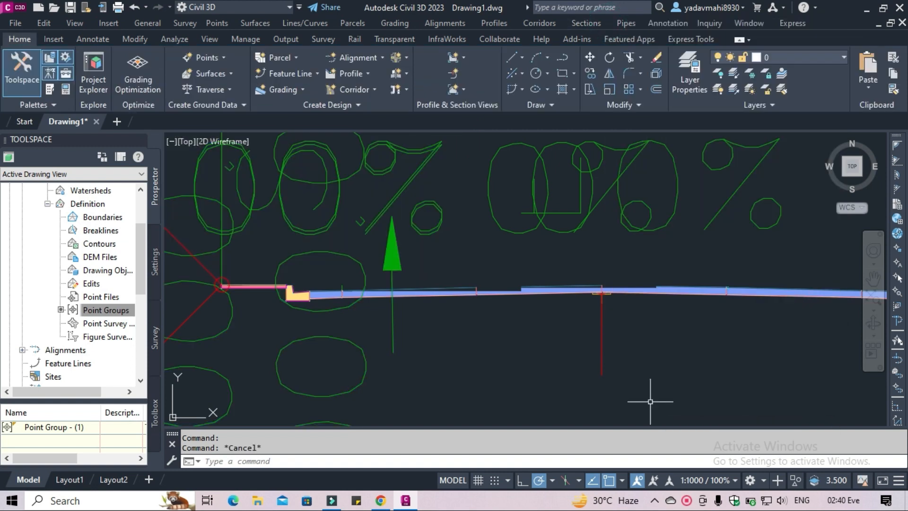
# Reduce the annotation scale stepwise from 1:200 through 1:100 to 1:50 so the assembly's code labels shrink.
pyautogui.click(729, 480)
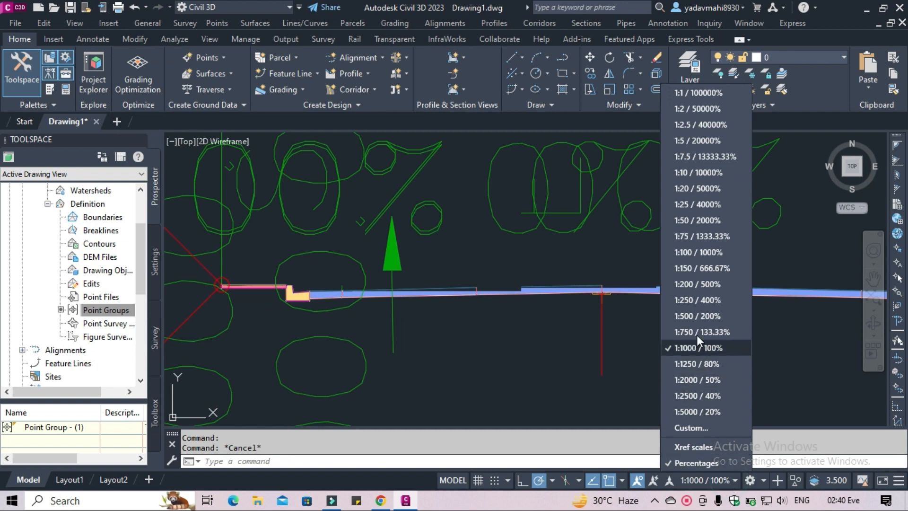
pyautogui.click(707, 285)
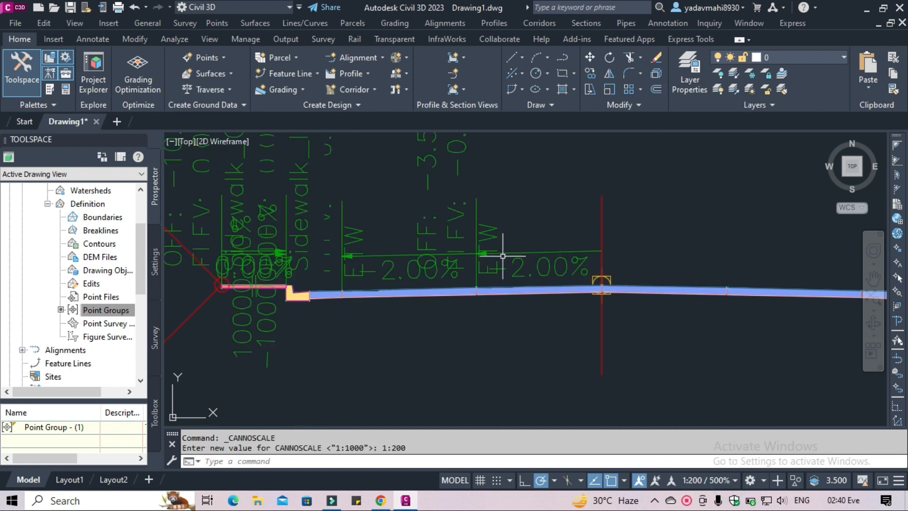
pyautogui.click(721, 479)
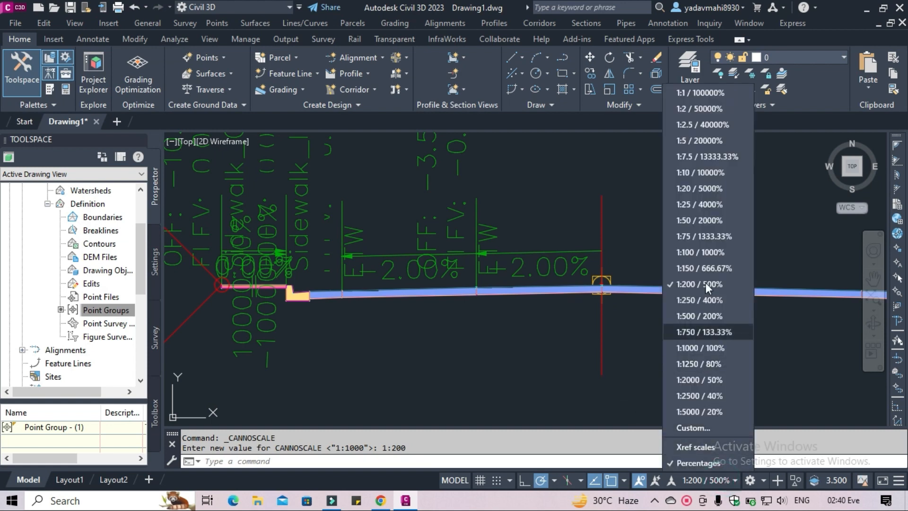
pyautogui.click(706, 254)
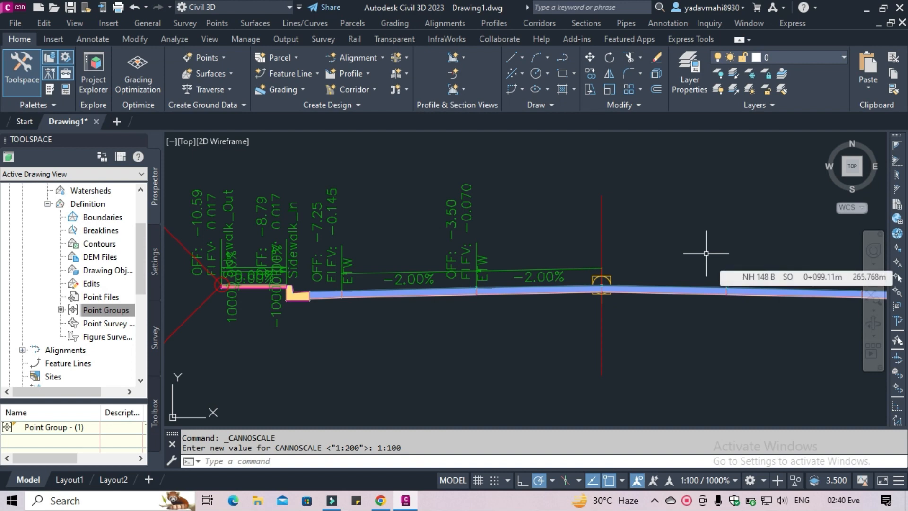
pyautogui.click(714, 481)
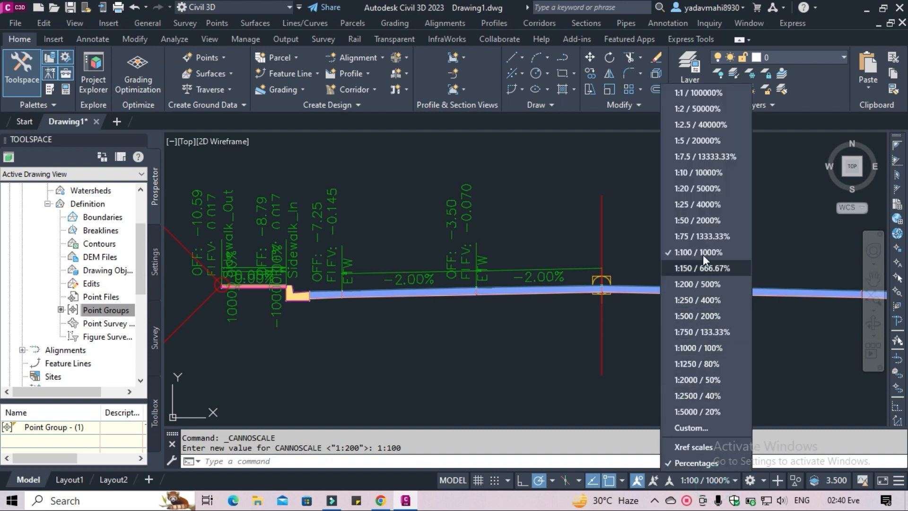
pyautogui.click(694, 226)
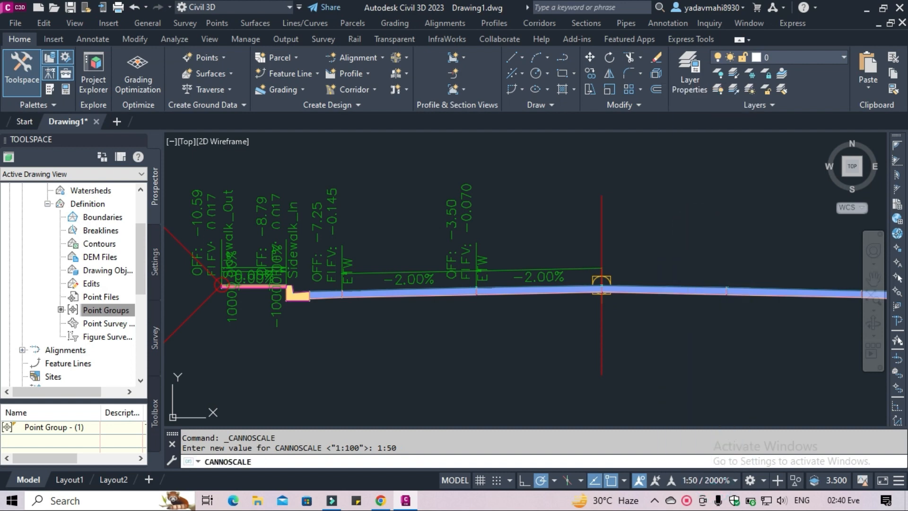
# Examine the slope, offset and elevation labels on the assembly's left lanes and sidewalk.
pyautogui.moveTo(509, 340); pyautogui.dragTo(633, 308, button='middle')
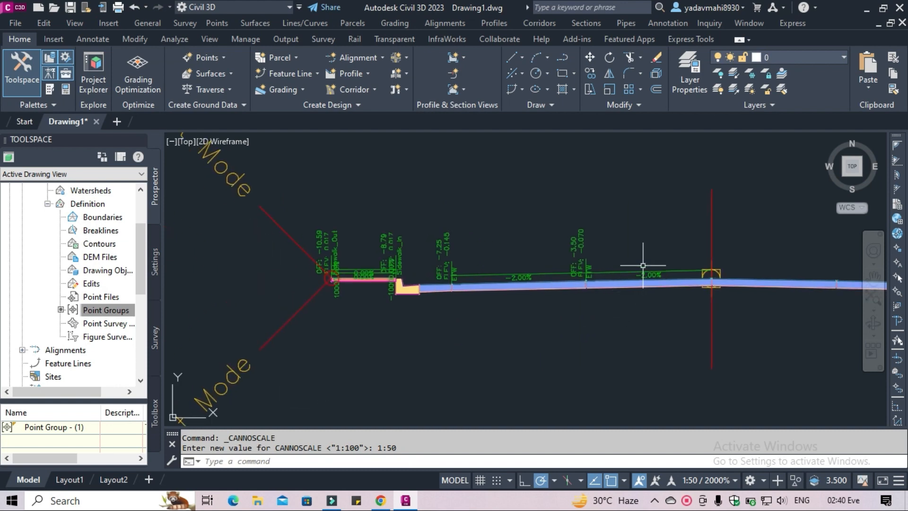
pyautogui.scroll(7, 645, 260)
pyautogui.moveTo(706, 300); pyautogui.dragTo(491, 291, button='middle')
pyautogui.scroll(-5, 523, 299)
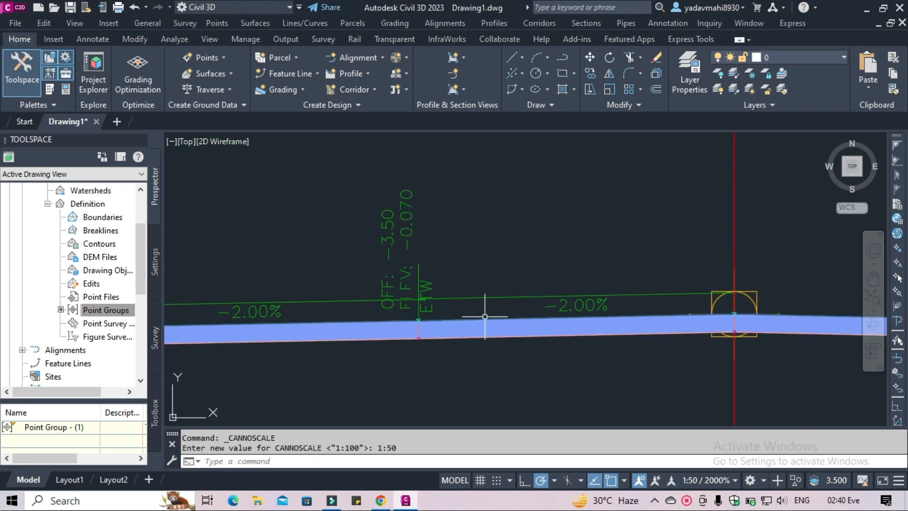
pyautogui.moveTo(484, 316); pyautogui.dragTo(538, 310, button='middle')
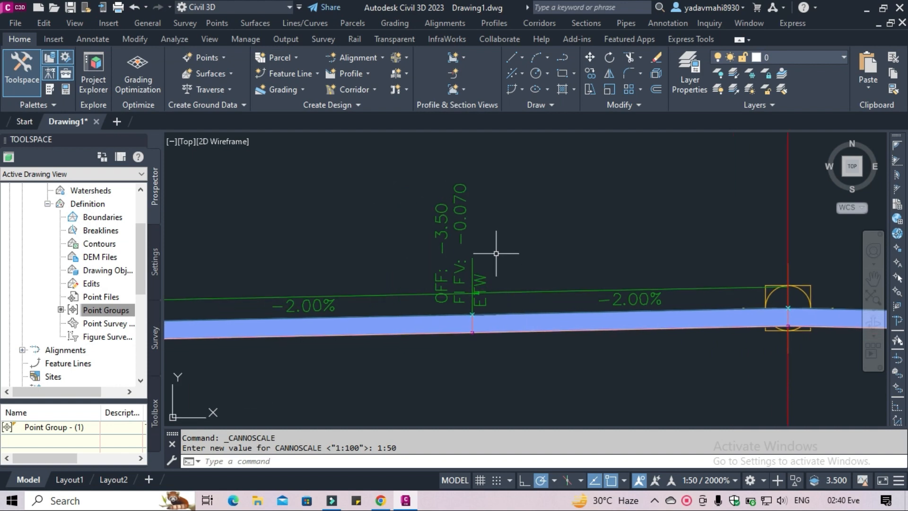
pyautogui.moveTo(488, 281); pyautogui.dragTo(667, 281, button='middle')
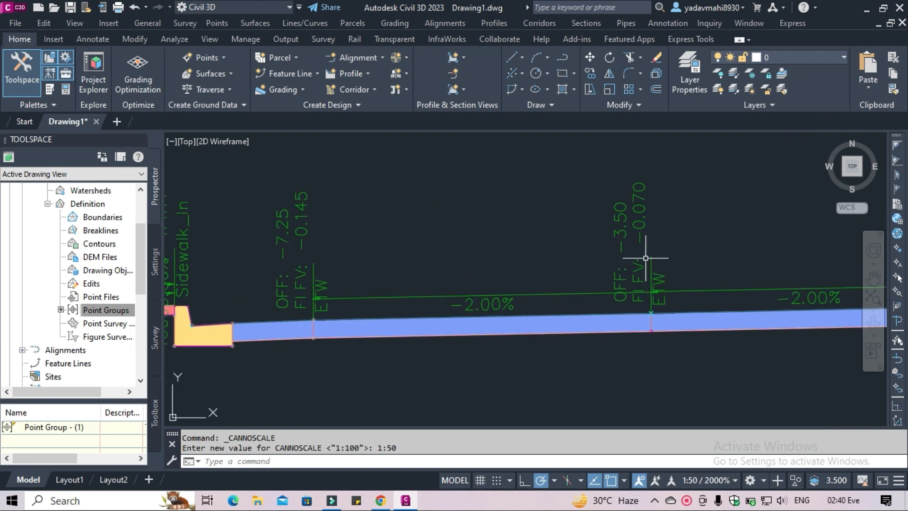
pyautogui.moveTo(436, 314); pyautogui.dragTo(646, 314, button='middle')
pyautogui.moveTo(487, 301); pyautogui.dragTo(635, 301, button='middle')
pyautogui.scroll(2, 446, 233)
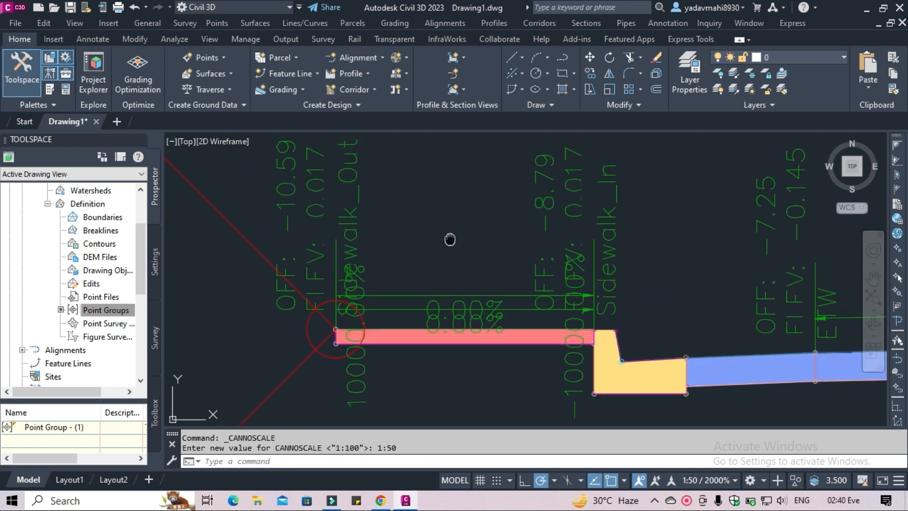
pyautogui.moveTo(450, 239); pyautogui.dragTo(448, 281, button='middle')
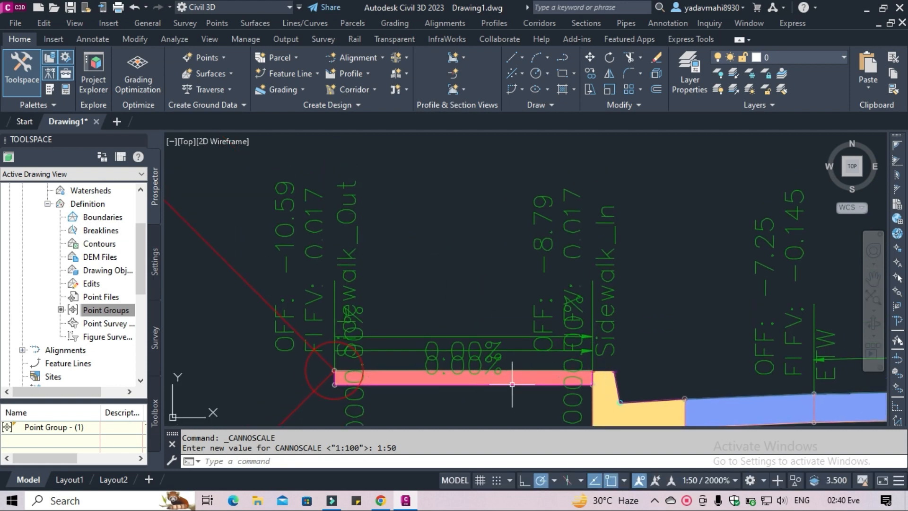
pyautogui.moveTo(512, 384)
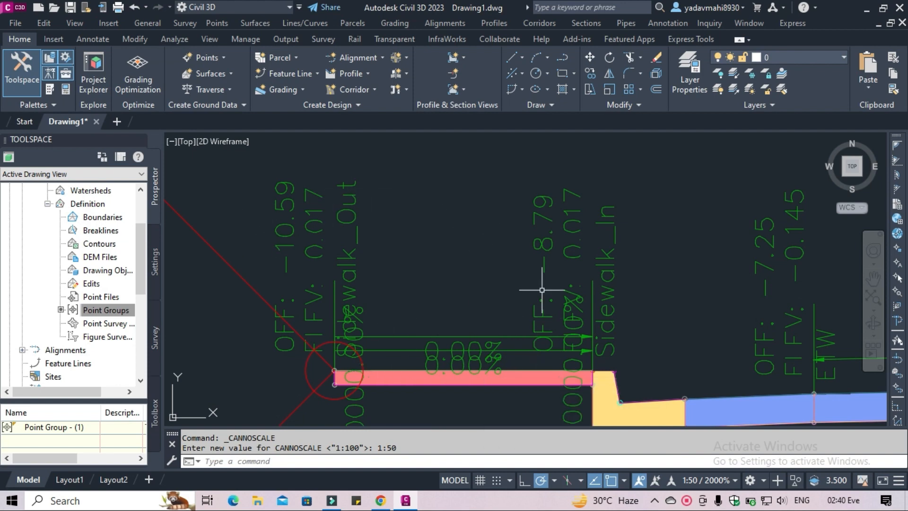
# Inspect the assembly's right-side lanes, curb and sidewalk, and review the full assembly with both side slopes.
pyautogui.scroll(-8, 459, 264)
pyautogui.moveTo(681, 319); pyautogui.dragTo(462, 338, button='middle')
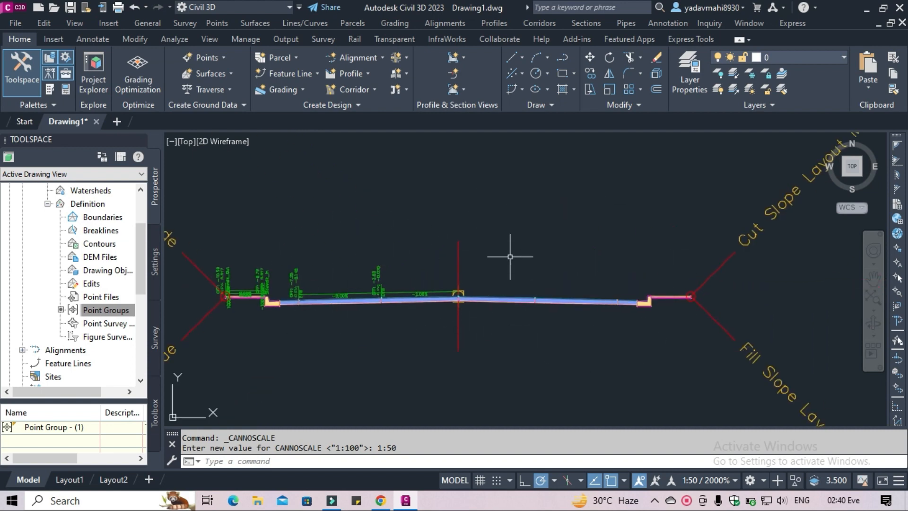
pyautogui.scroll(4, 613, 321)
pyautogui.scroll(2, 614, 320)
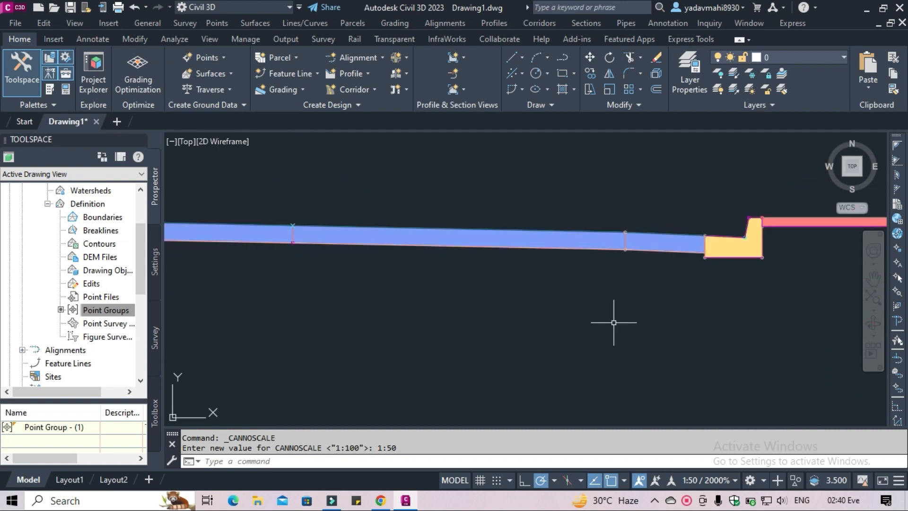
pyautogui.scroll(5, 625, 232)
pyautogui.scroll(-5, 628, 221)
pyautogui.scroll(-8, 628, 220)
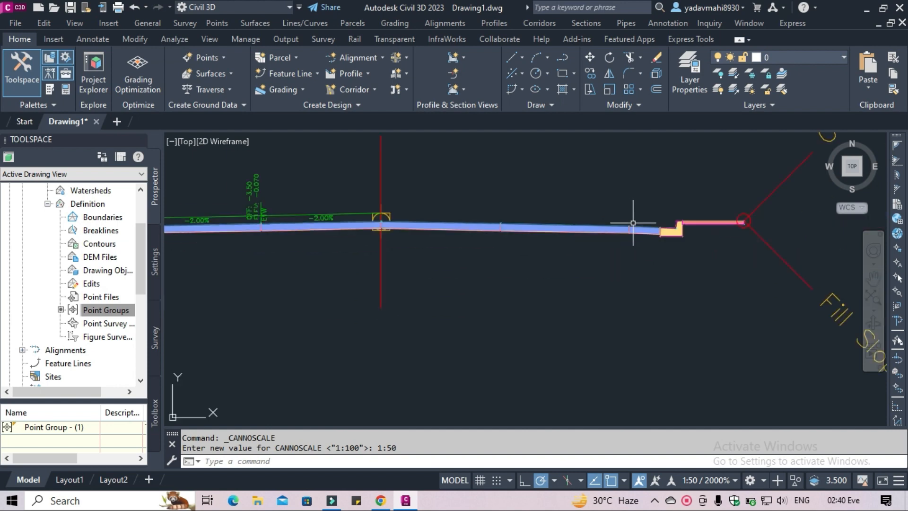
pyautogui.moveTo(557, 282); pyautogui.dragTo(557, 345, button='middle')
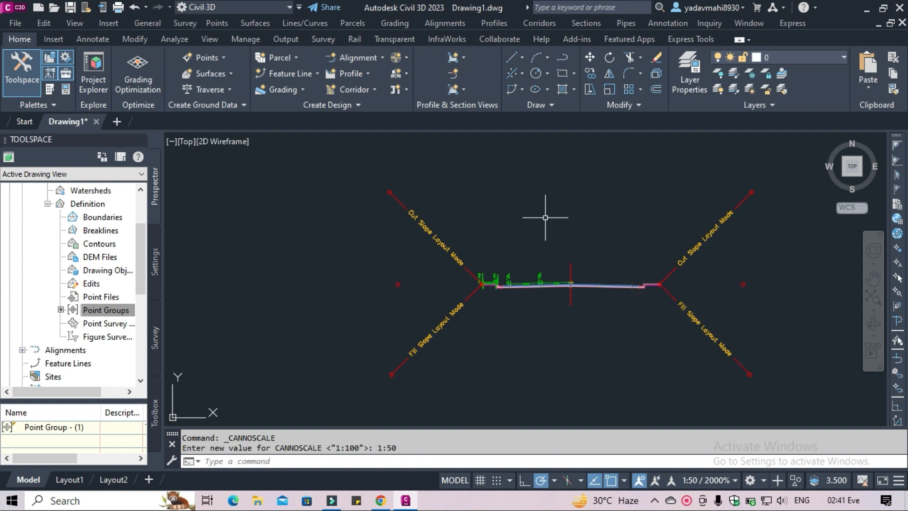
# Start a new corridor and name it Corridor - 148 B.
pyautogui.click(367, 92)
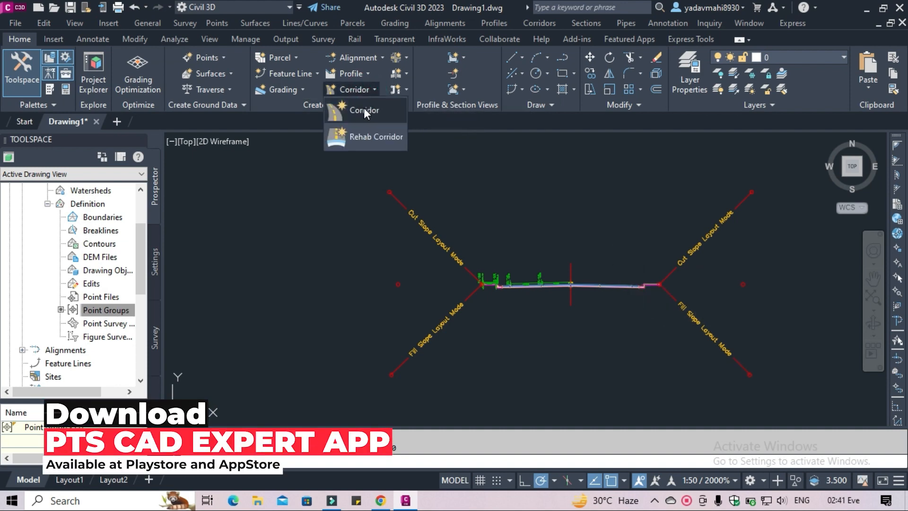
pyautogui.click(364, 108)
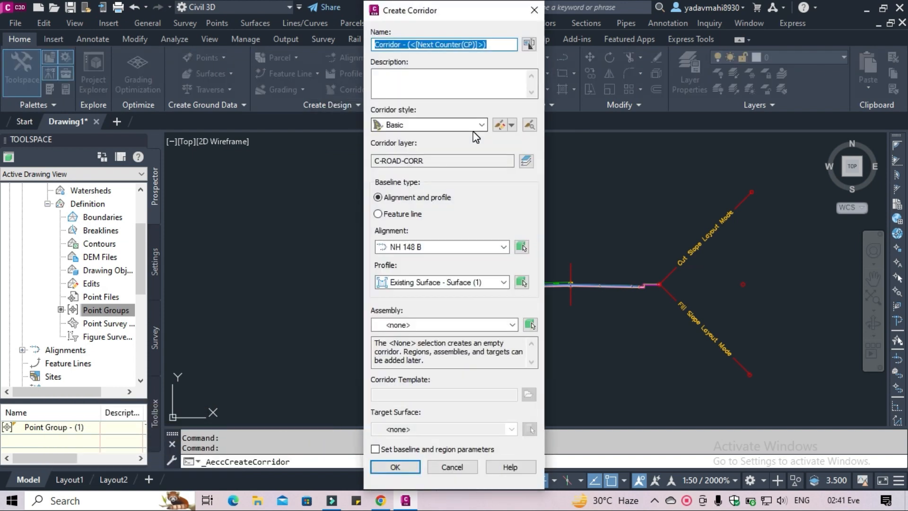
pyautogui.moveTo(491, 44); pyautogui.dragTo(424, 43)
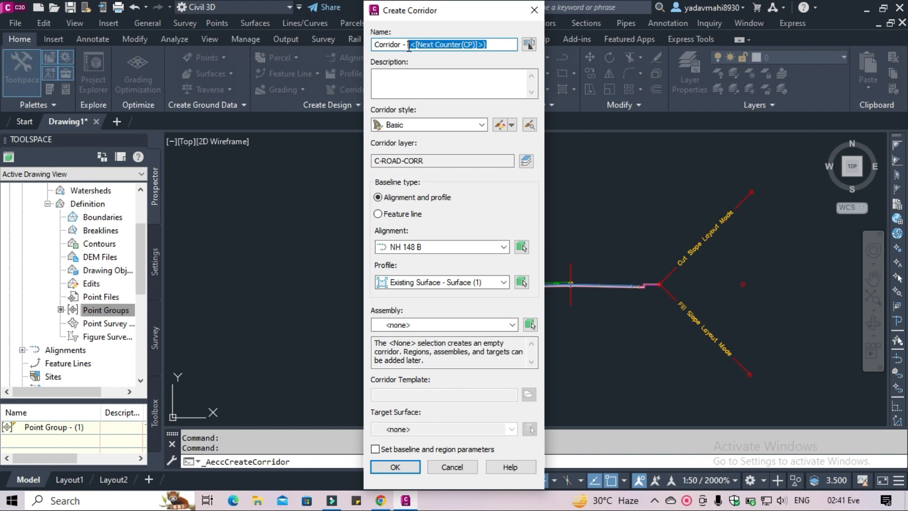
pyautogui.press('BackSpace')
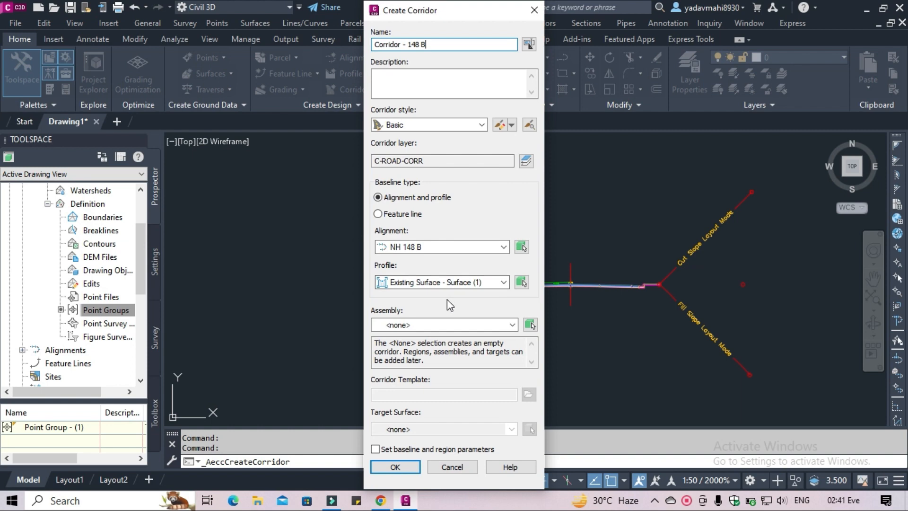
# Assign Assembly - 1 and the target surface Existing Surface to the corridor, and accept the corridor settings.
pyautogui.click(517, 329)
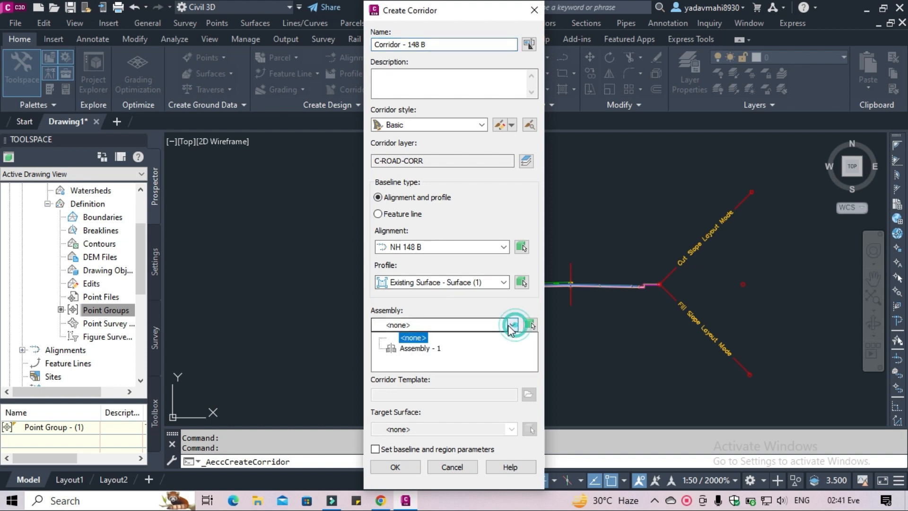
pyautogui.click(416, 350)
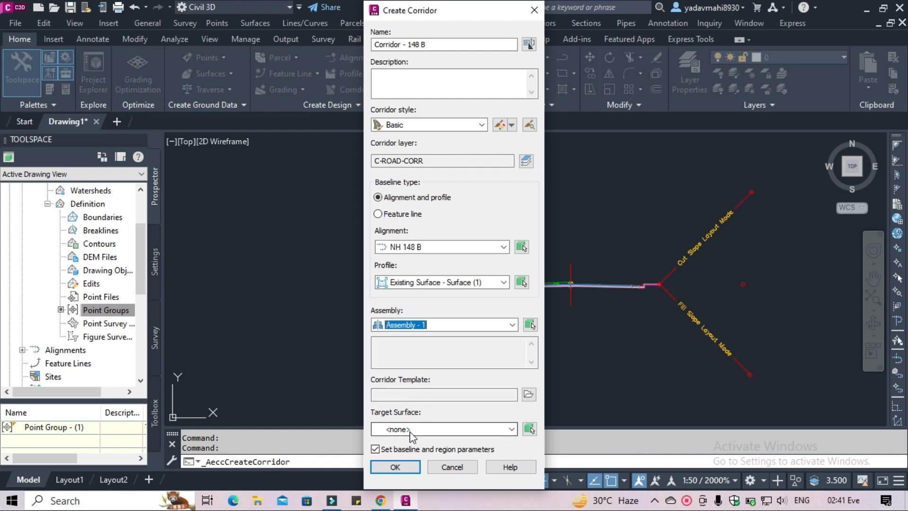
pyautogui.click(510, 428)
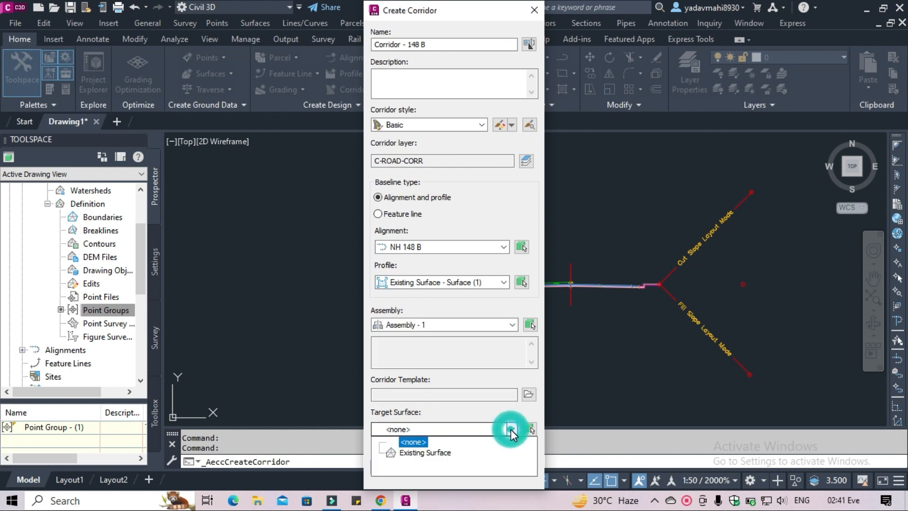
pyautogui.click(417, 453)
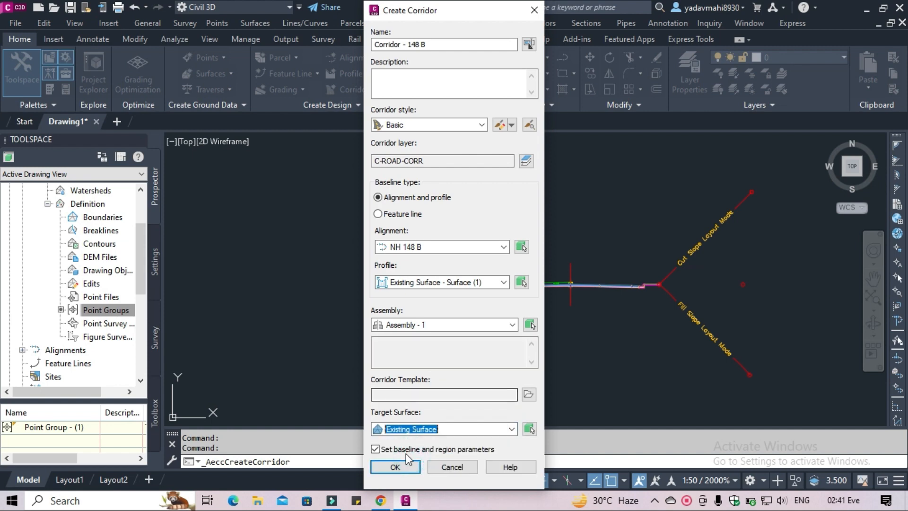
pyautogui.click(395, 467)
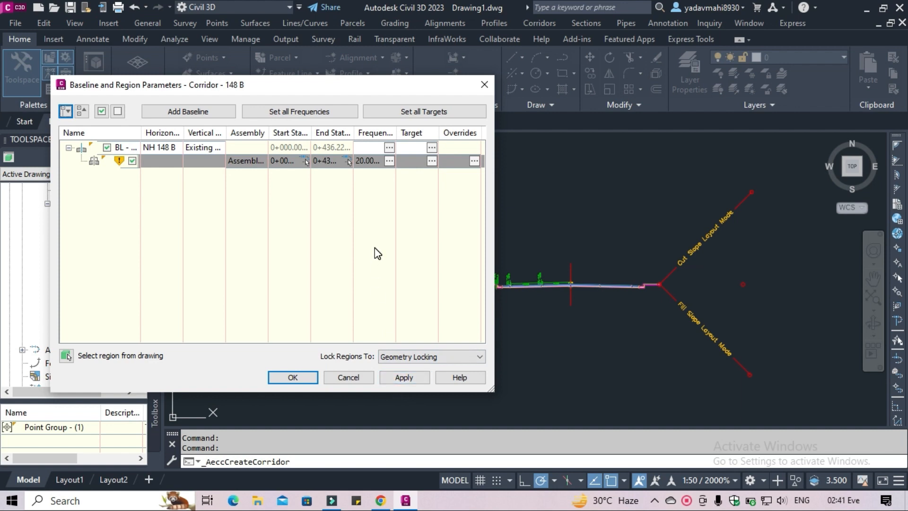
# Check the region's assembly frequency, apply the baseline and region parameters with a corridor rebuild, and dismiss the event viewer.
pyautogui.click(389, 161)
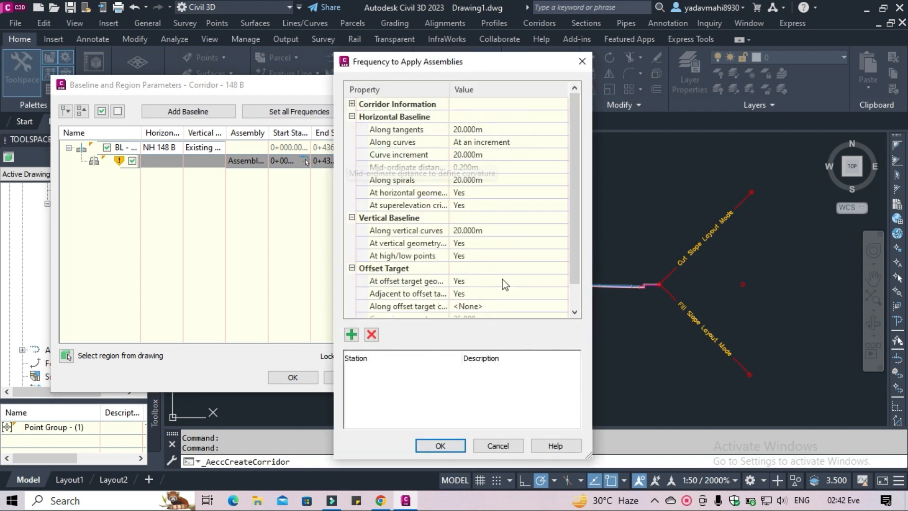
pyautogui.click(487, 443)
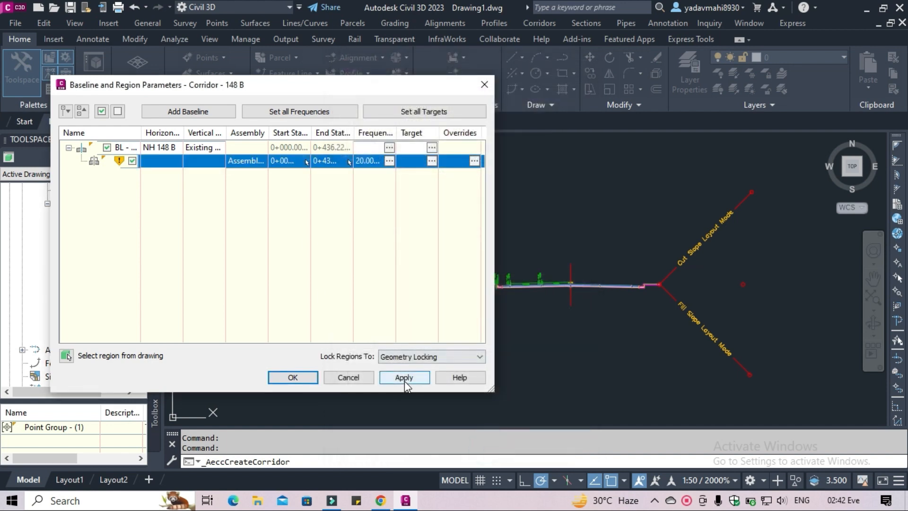
pyautogui.click(405, 378)
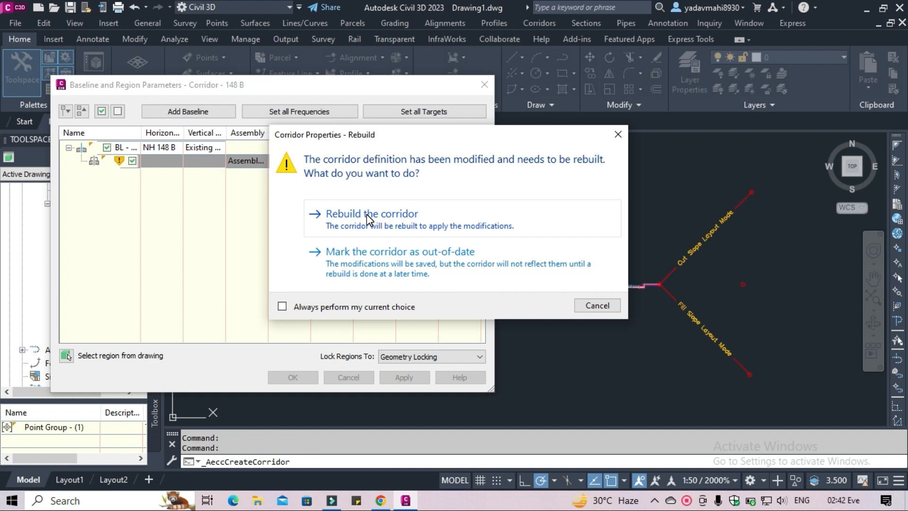
pyautogui.click(367, 215)
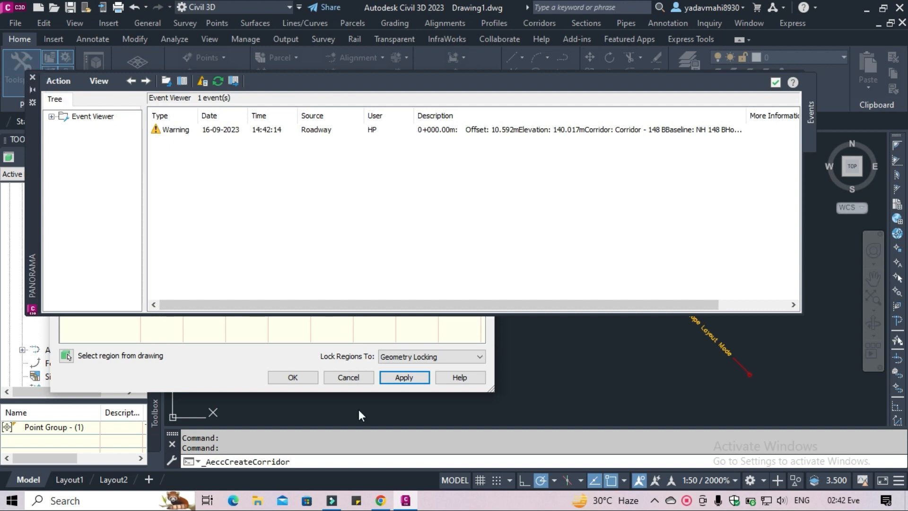
pyautogui.moveTo(411, 504)
pyautogui.click(406, 432)
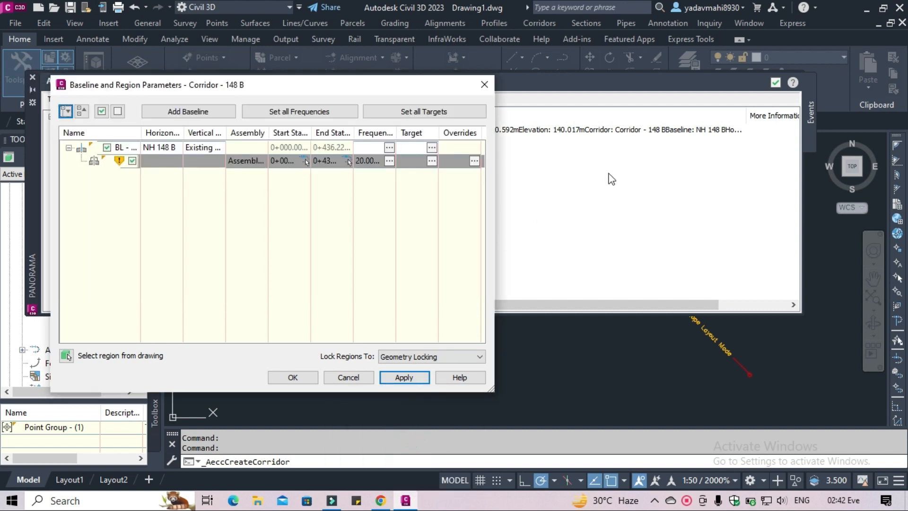
pyautogui.click(304, 378)
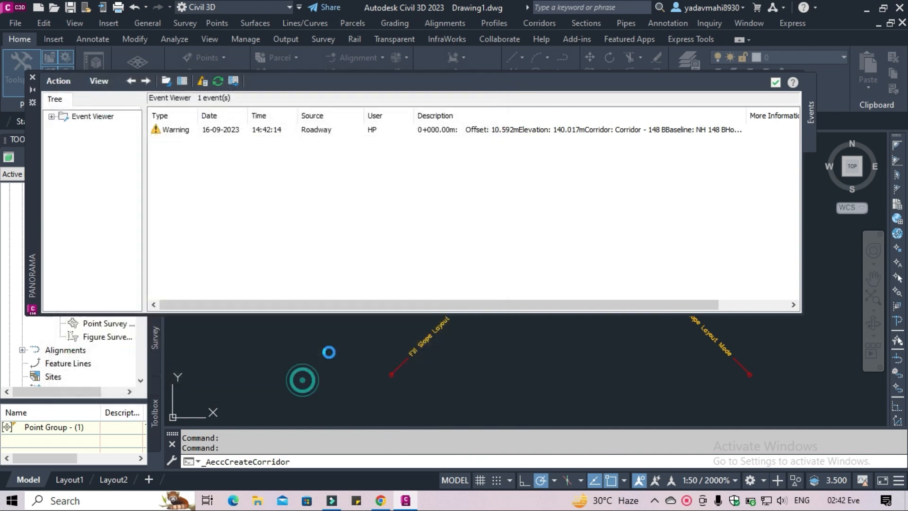
pyautogui.click(774, 83)
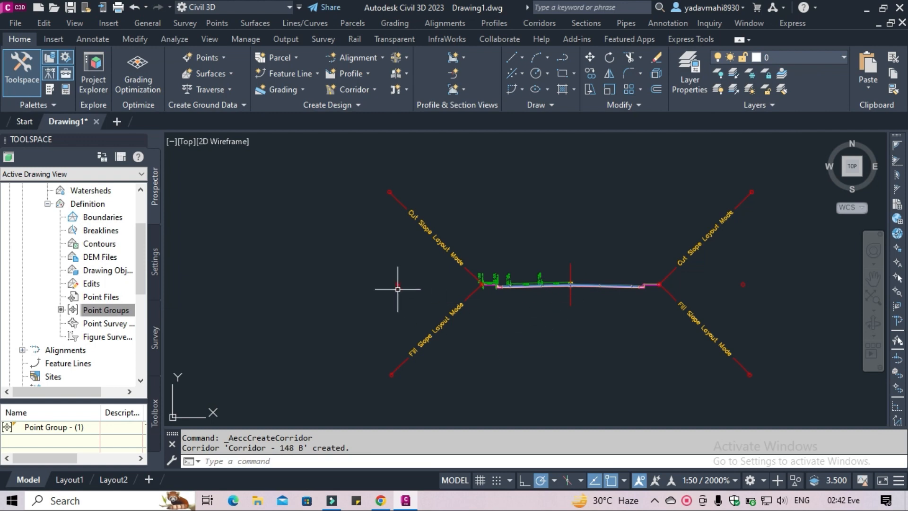
# Examine the built corridor in plan along the NH 148 B alignment on the existing surface.
pyautogui.scroll(-4, 350, 287)
pyautogui.moveTo(350, 287); pyautogui.dragTo(678, 318, button='middle')
pyautogui.scroll(-5, 416, 299)
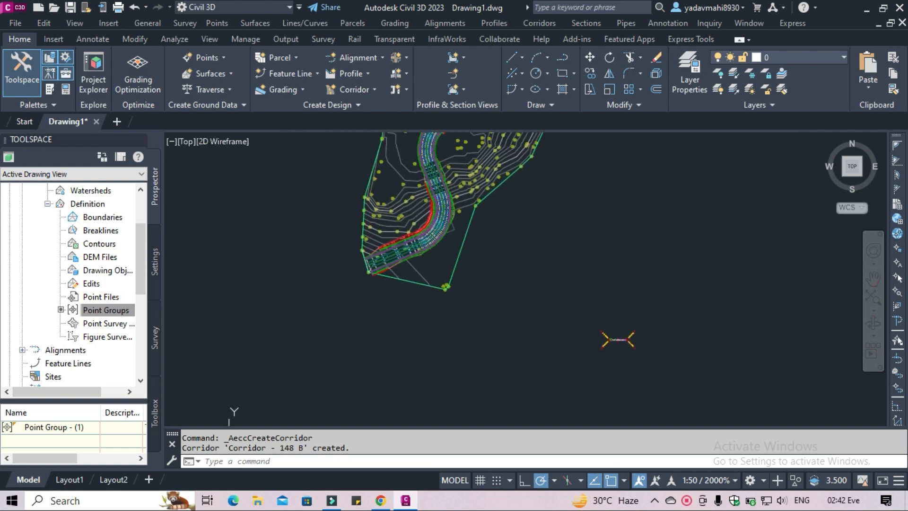
pyautogui.moveTo(401, 247); pyautogui.dragTo(375, 346, button='middle')
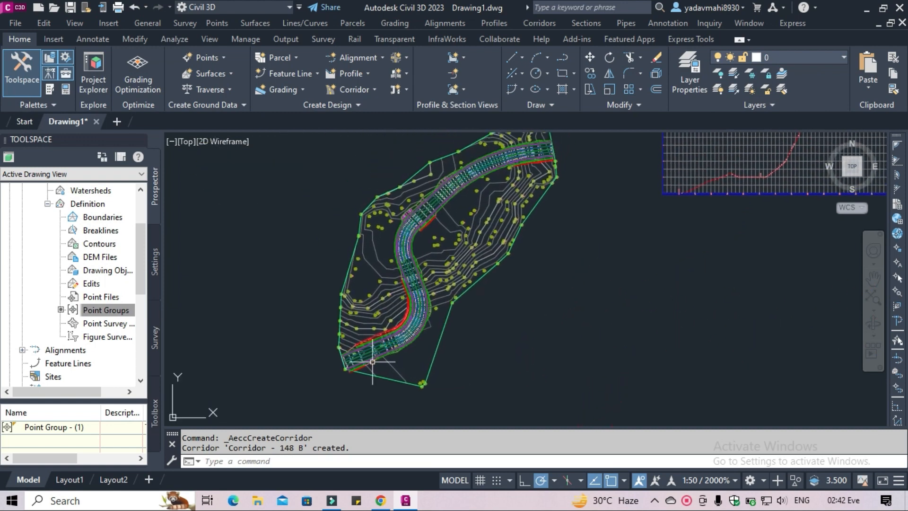
# Set the drawing's annotation scale to 1:500 to suit the labels along the corridor.
pyautogui.scroll(5, 373, 368)
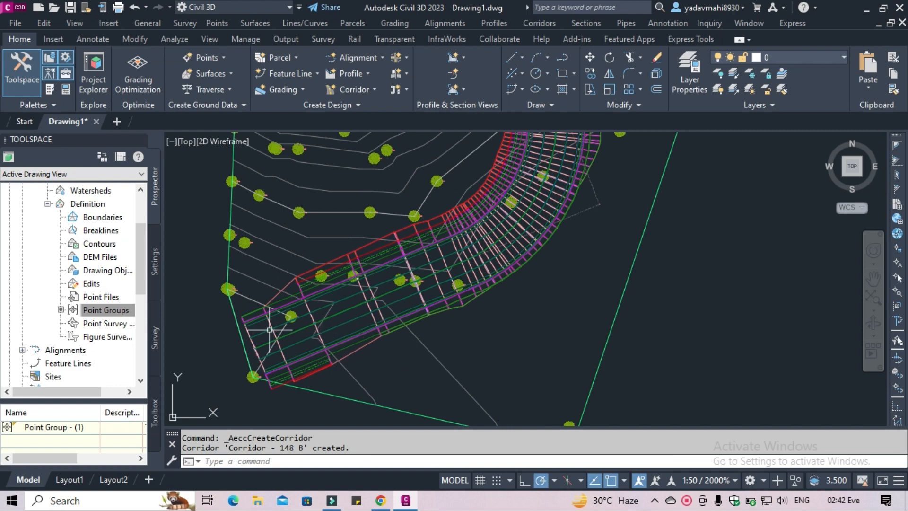
pyautogui.scroll(3, 378, 243)
pyautogui.scroll(3, 379, 239)
pyautogui.scroll(3, 325, 251)
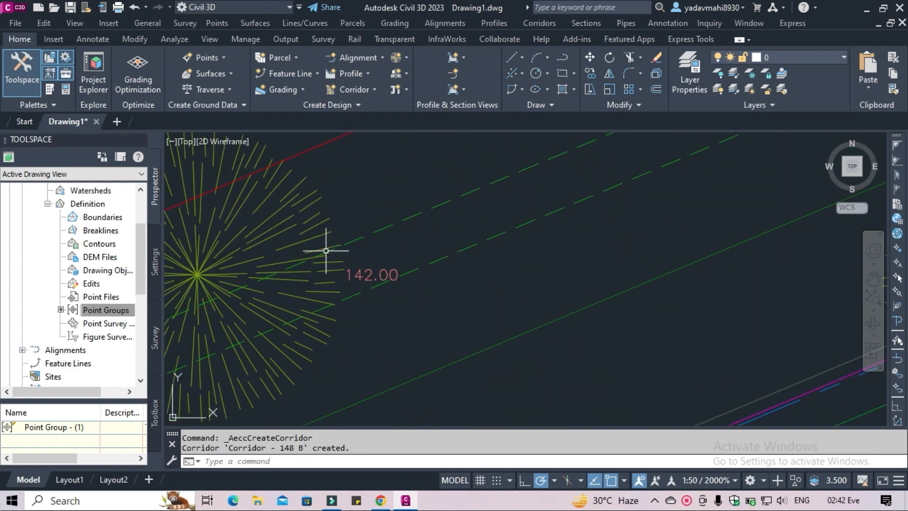
pyautogui.scroll(-8, 416, 270)
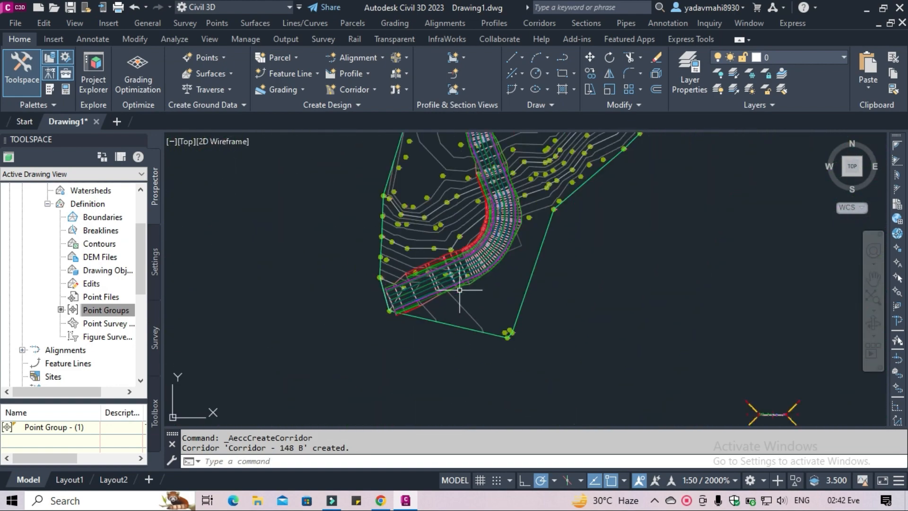
pyautogui.moveTo(460, 290); pyautogui.dragTo(326, 302, button='middle')
pyautogui.click(706, 480)
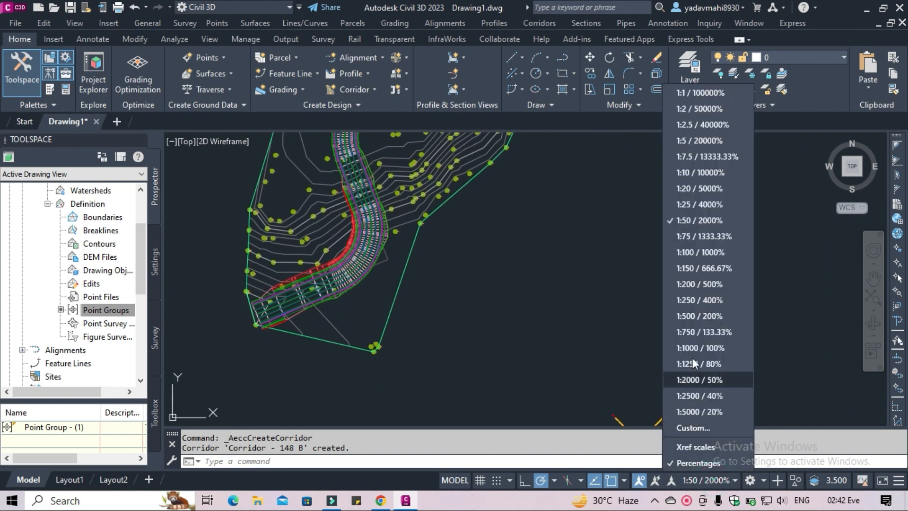
pyautogui.click(694, 316)
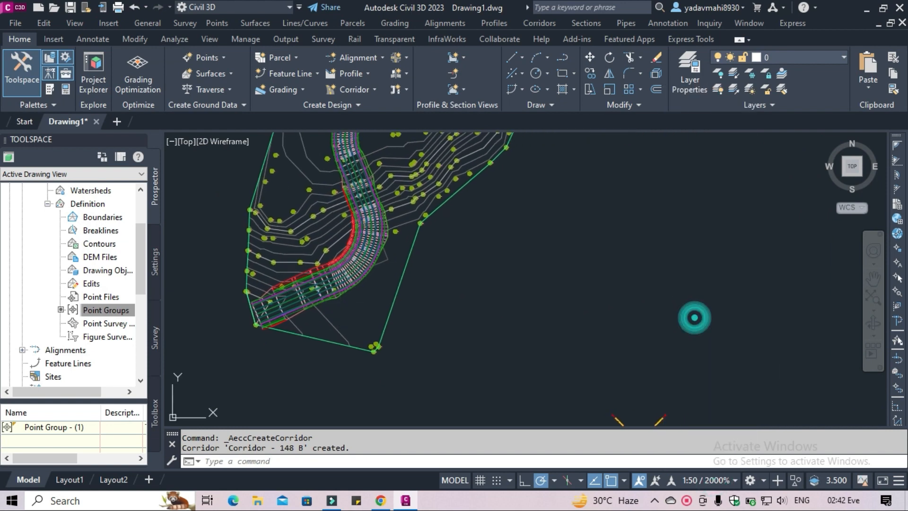
# Examine the station and point elevation labels along the NH 148 B corridor from its start to its end.
pyautogui.moveTo(353, 278); pyautogui.dragTo(353, 312, button='middle')
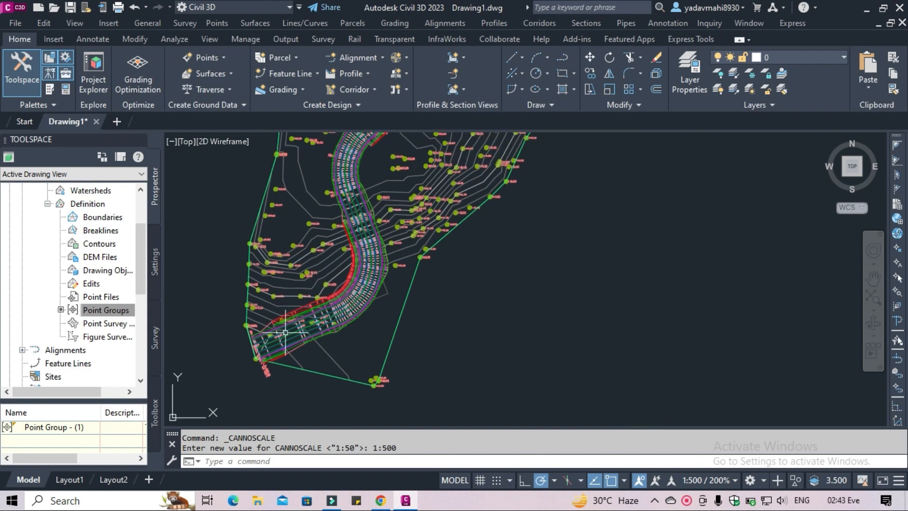
pyautogui.scroll(6, 286, 332)
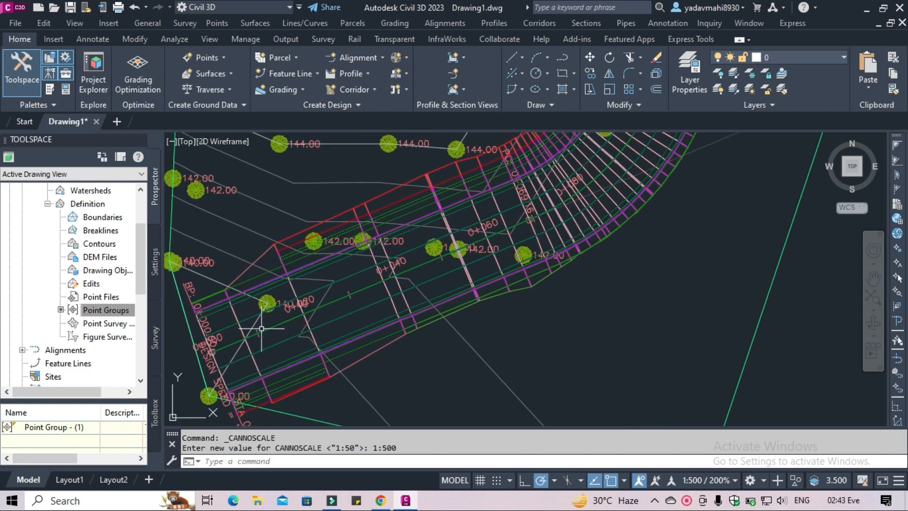
pyautogui.moveTo(529, 194); pyautogui.dragTo(383, 324, button='middle')
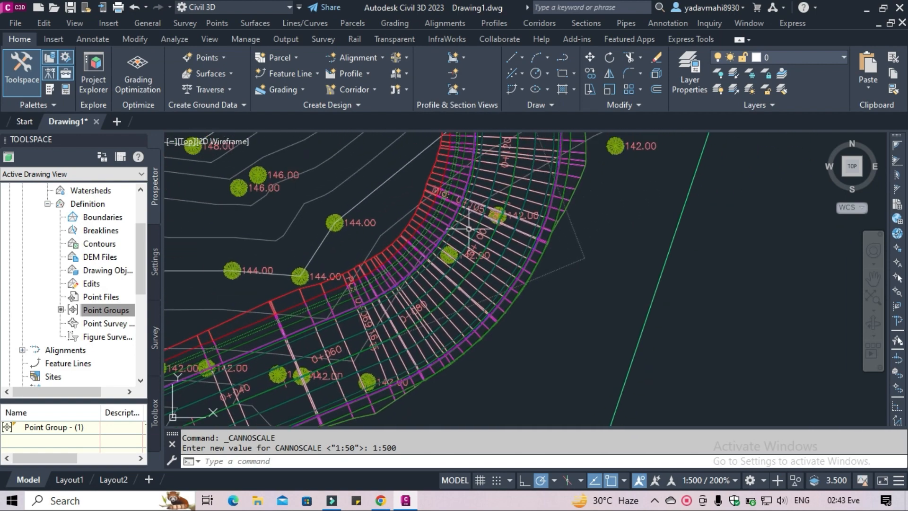
pyautogui.moveTo(474, 213); pyautogui.dragTo(417, 402, button='middle')
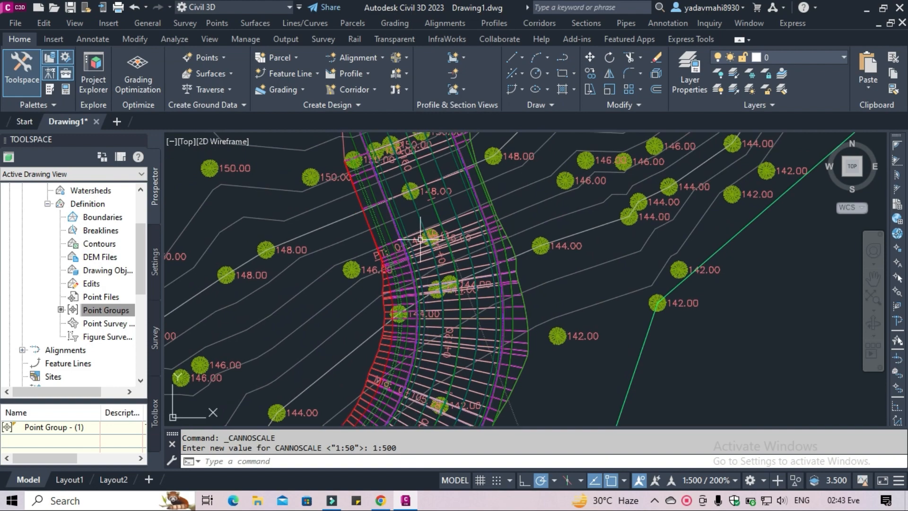
pyautogui.moveTo(419, 239)
pyautogui.mouseDown(button='middle')
pyautogui.moveTo(454, 326)
pyautogui.moveTo(399, 361)
pyautogui.moveTo(416, 379)
pyautogui.mouseUp(button='middle')
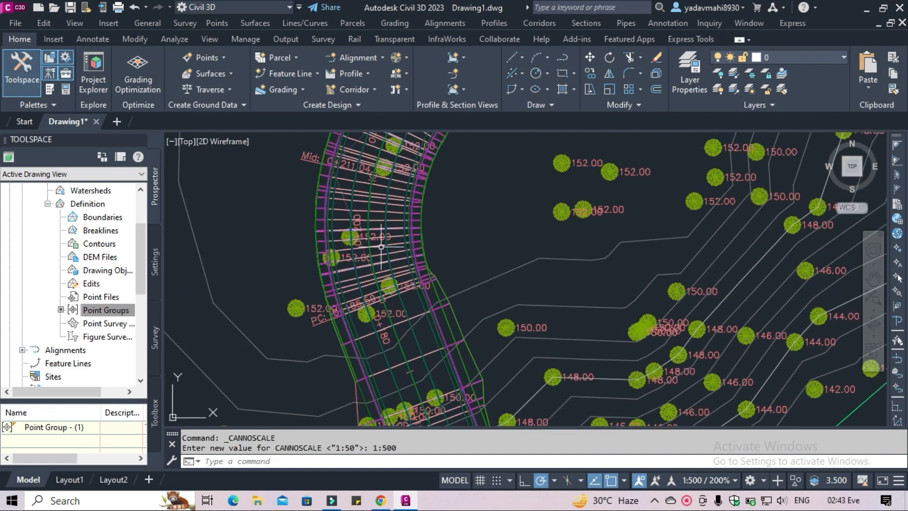
pyautogui.moveTo(381, 246); pyautogui.dragTo(361, 325, button='middle')
pyautogui.moveTo(429, 243); pyautogui.dragTo(370, 282, button='middle')
pyautogui.moveTo(396, 243)
pyautogui.mouseDown(button='middle')
pyautogui.moveTo(472, 227)
pyautogui.moveTo(462, 286)
pyautogui.moveTo(320, 308)
pyautogui.moveTo(591, 253)
pyautogui.moveTo(532, 227)
pyautogui.mouseUp(button='middle')
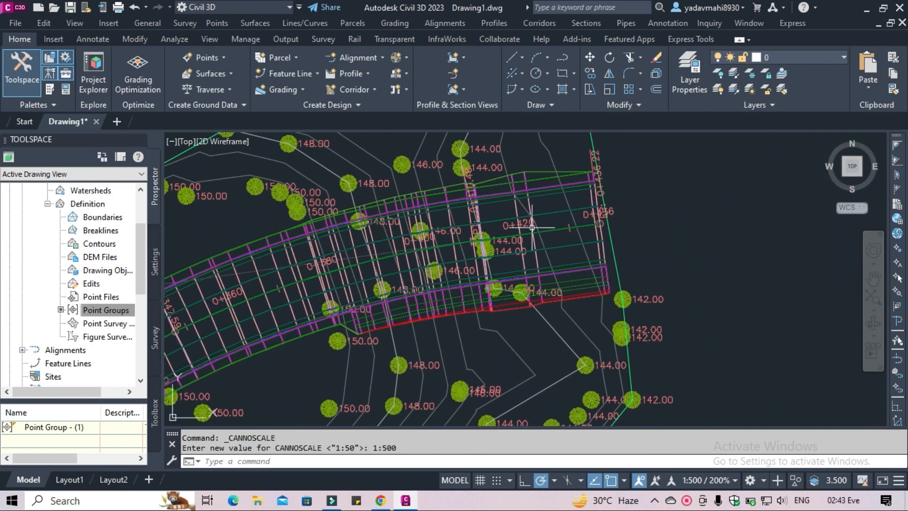
pyautogui.scroll(-6, 532, 227)
pyautogui.moveTo(516, 303)
pyautogui.mouseDown(button='middle')
pyautogui.moveTo(402, 191)
pyautogui.moveTo(429, 234)
pyautogui.mouseUp(button='middle')
pyautogui.scroll(2, 388, 192)
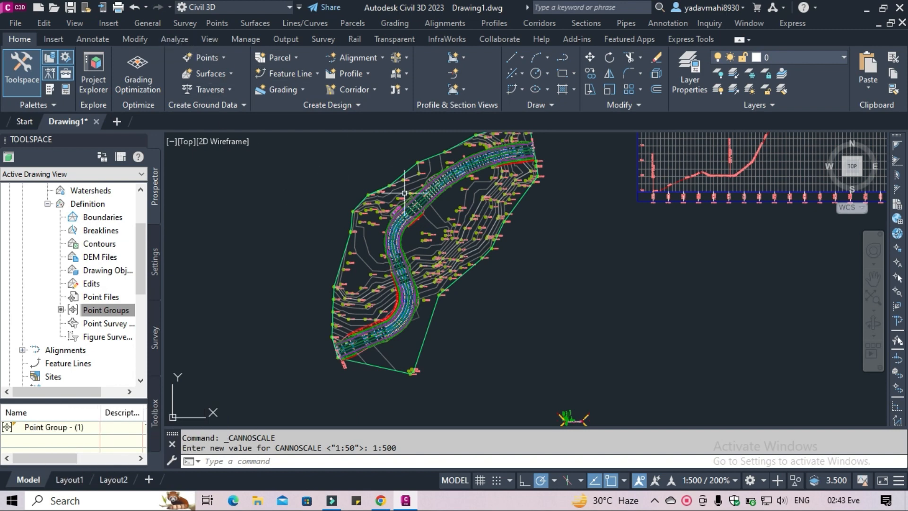
# Examine the corridor's feature lines, section lines and side slopes from the first stations up to the straight beyond the first curve.
pyautogui.scroll(5, 415, 244)
pyautogui.scroll(5, 415, 244)
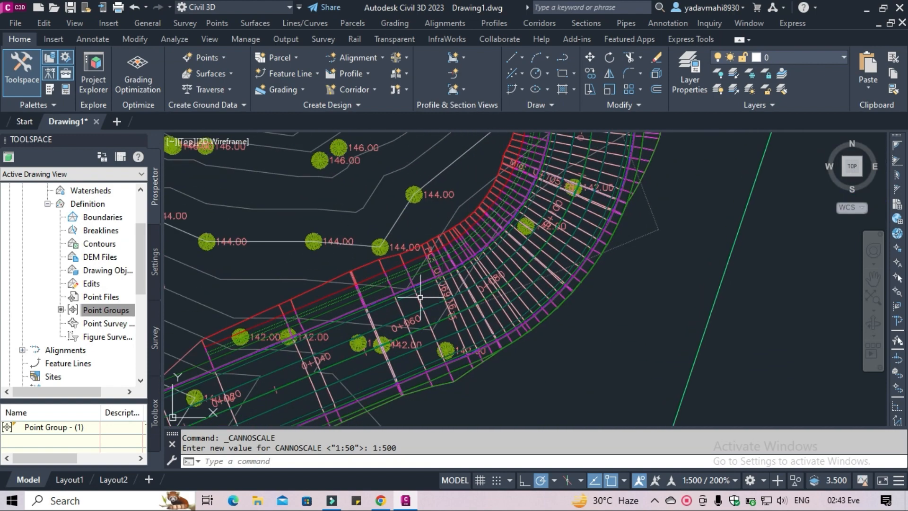
pyautogui.moveTo(421, 301); pyautogui.dragTo(602, 184, button='middle')
pyautogui.scroll(5, 380, 344)
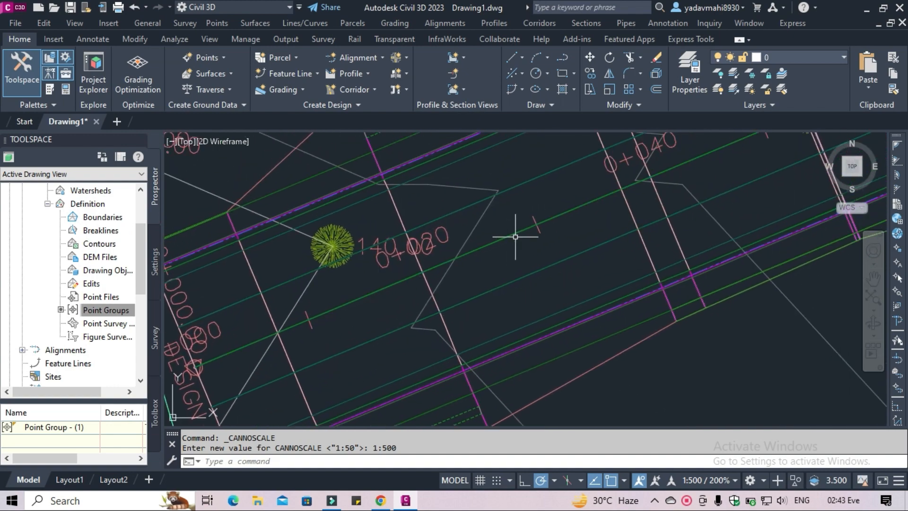
pyautogui.moveTo(497, 246); pyautogui.dragTo(349, 306, button='middle')
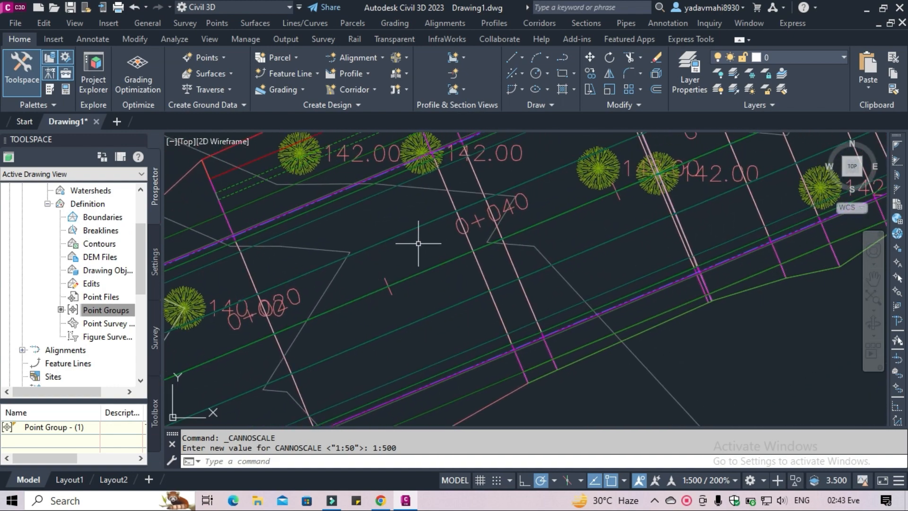
pyautogui.scroll(2, 402, 236)
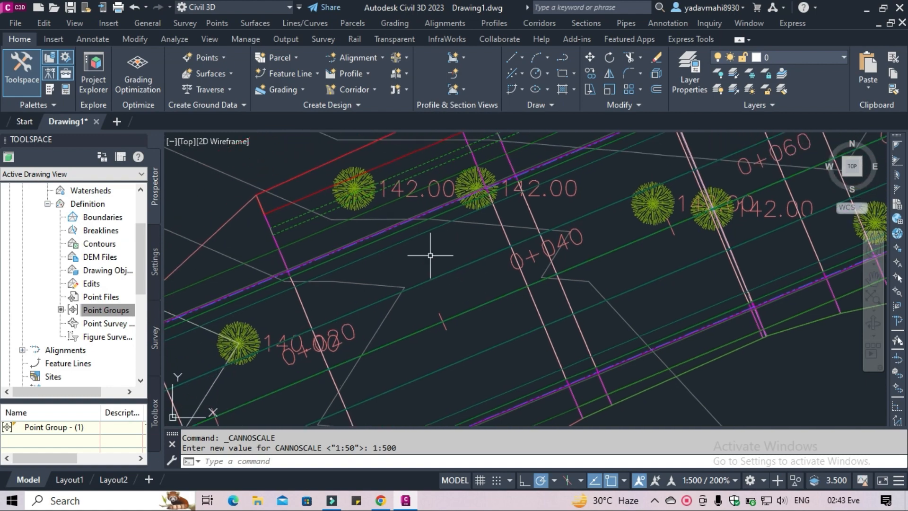
pyautogui.scroll(3, 361, 228)
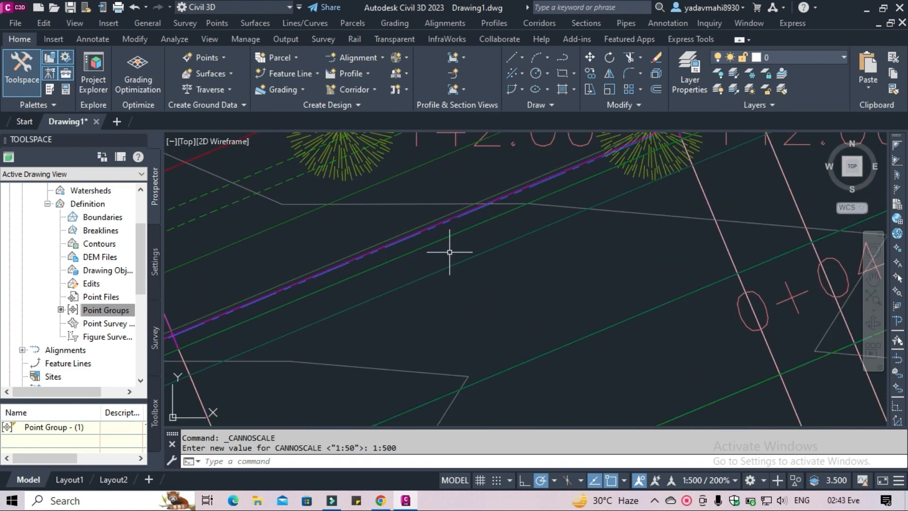
pyautogui.scroll(-1, 506, 300)
pyautogui.scroll(3, 480, 252)
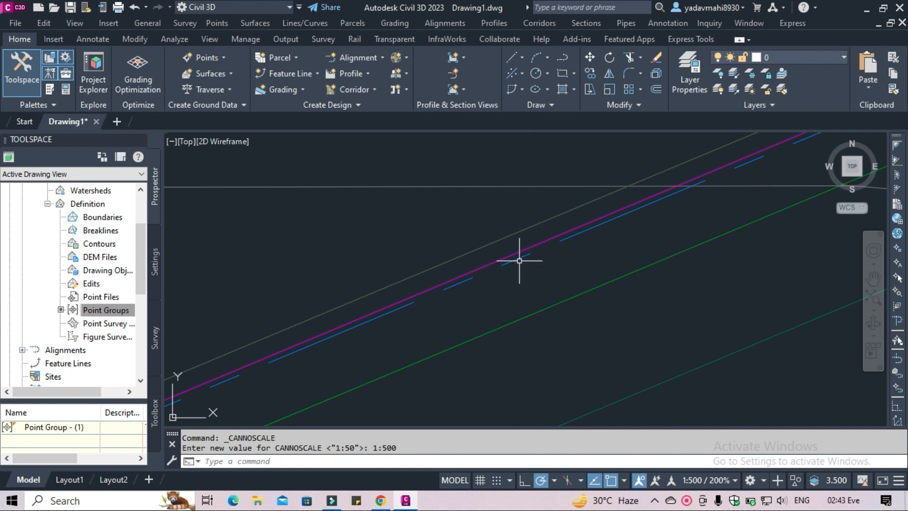
pyautogui.scroll(-3, 520, 260)
pyautogui.scroll(-1, 520, 264)
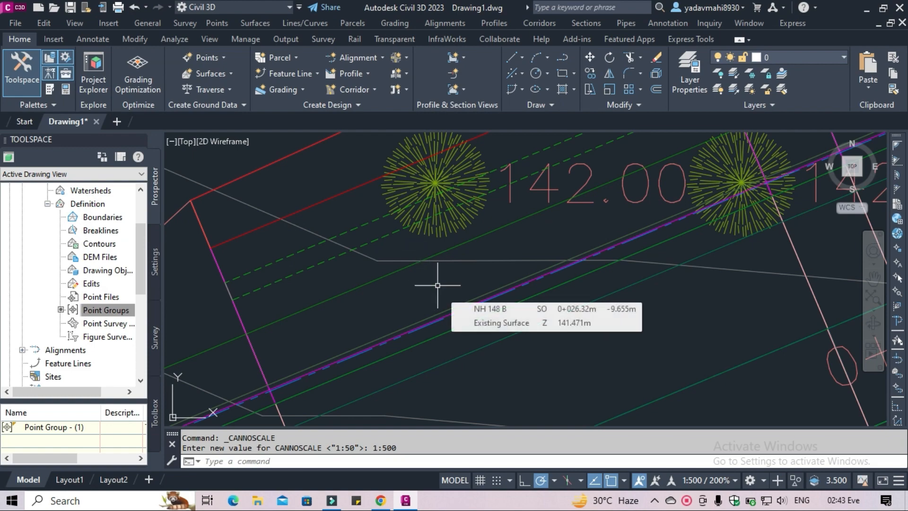
pyautogui.scroll(-4, 439, 288)
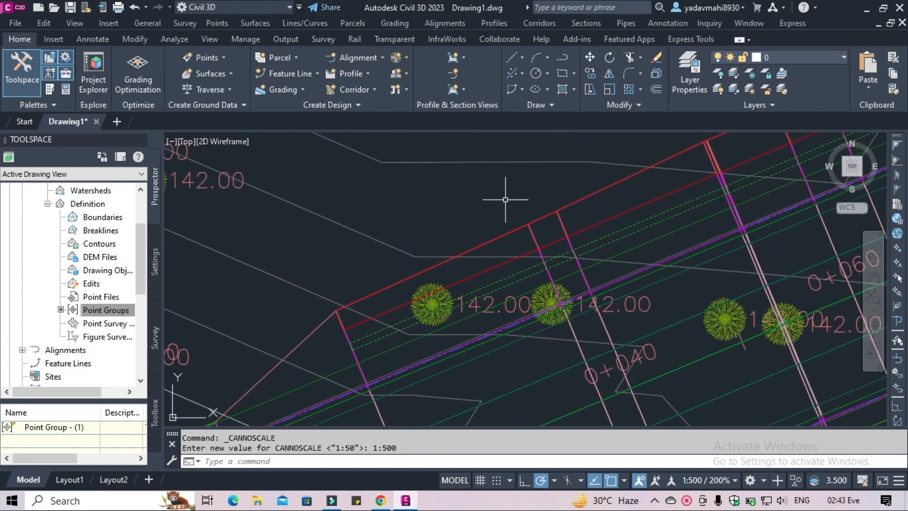
pyautogui.scroll(-2, 513, 208)
pyautogui.moveTo(623, 243)
pyautogui.mouseDown(button='middle')
pyautogui.moveTo(383, 359)
pyautogui.moveTo(561, 320)
pyautogui.moveTo(474, 443)
pyautogui.mouseUp(button='middle')
pyautogui.scroll(-2, 585, 275)
pyautogui.moveTo(574, 289); pyautogui.dragTo(489, 442, button='middle')
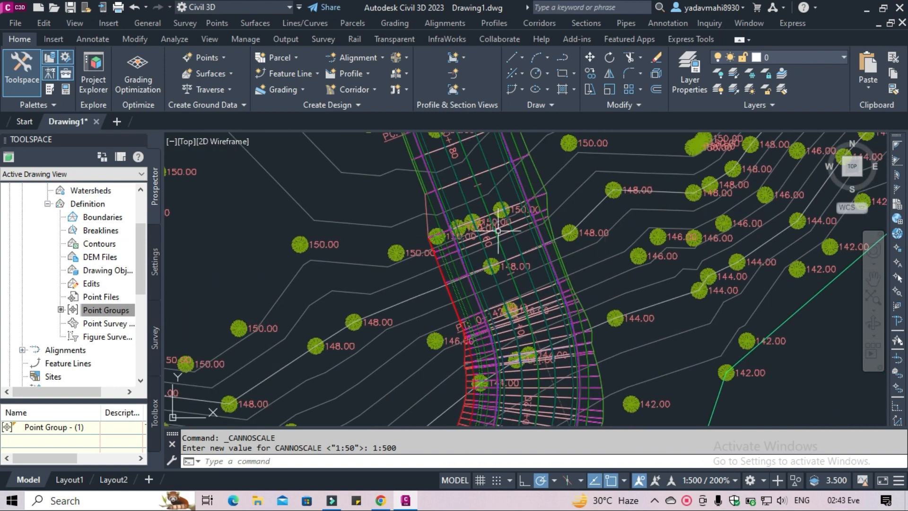
# Start a Drive simulation on Corridor - 148 B along the first Crown feature line.
pyautogui.click(500, 166)
pyautogui.scroll(-5, 551, 263)
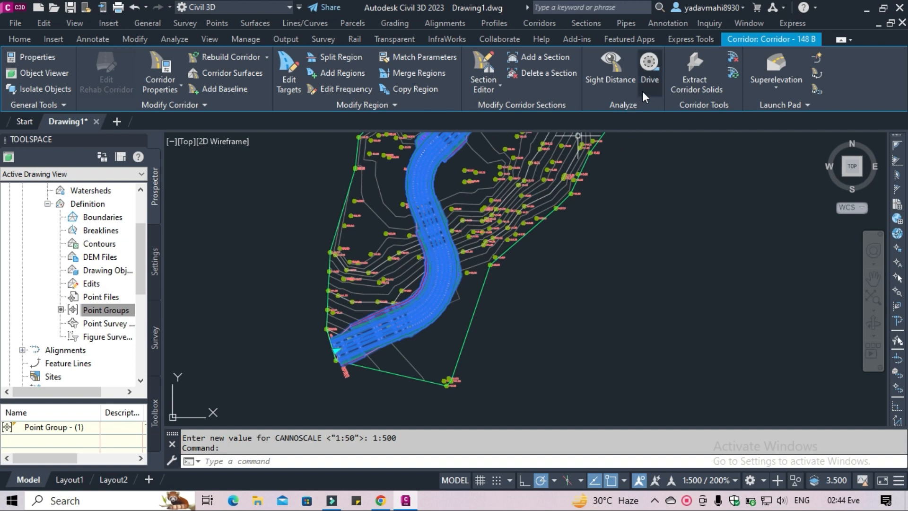
pyautogui.click(648, 76)
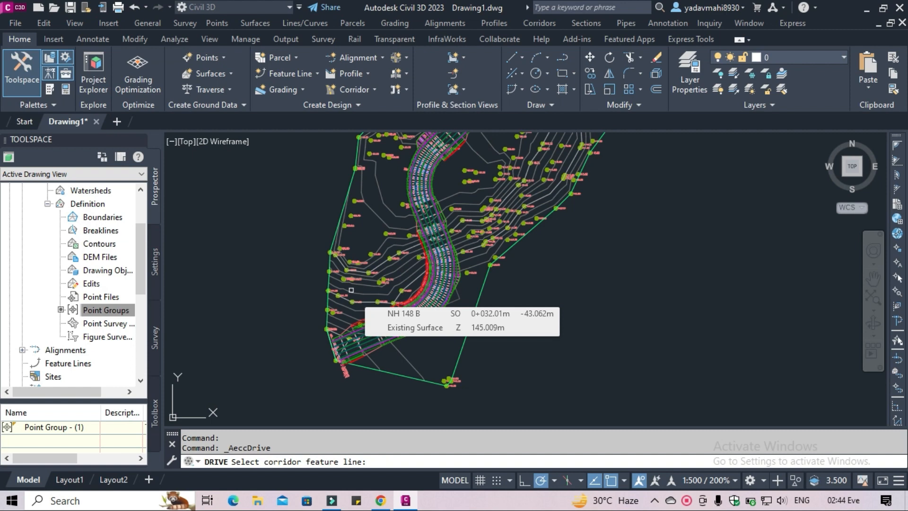
pyautogui.scroll(10, 351, 290)
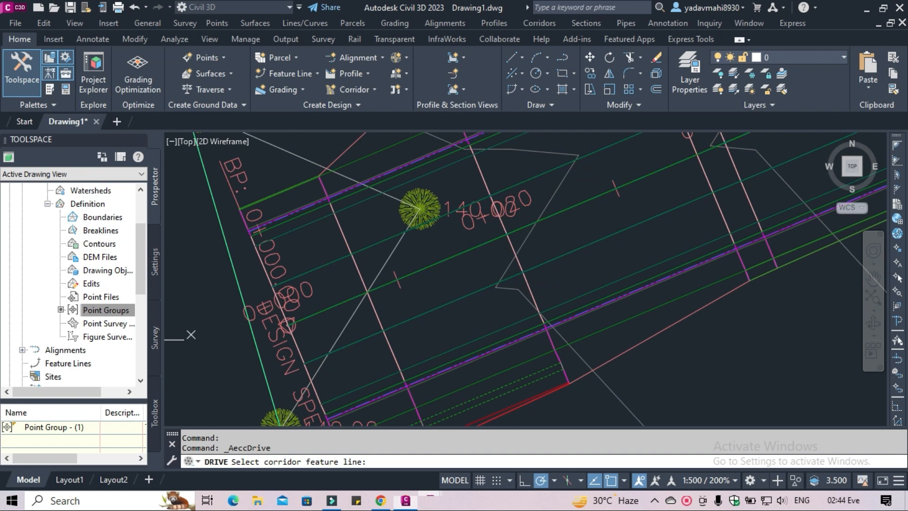
pyautogui.click(319, 310)
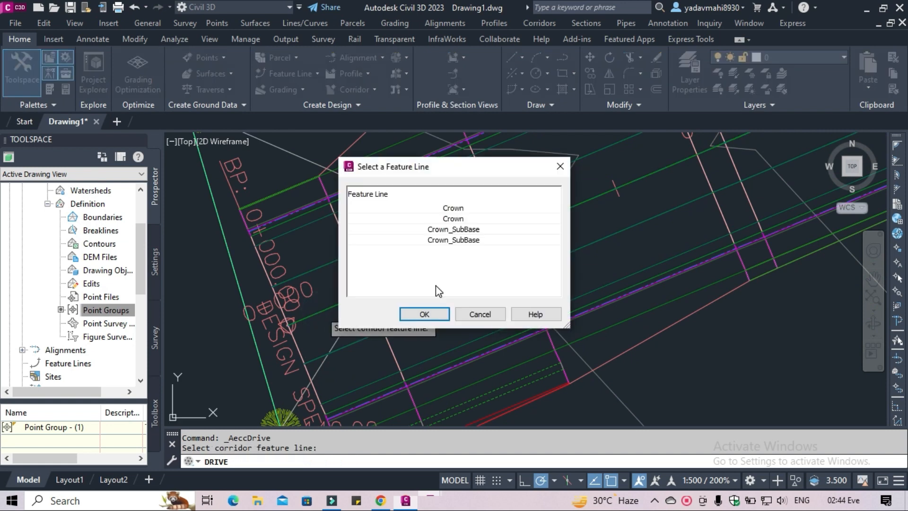
pyautogui.click(461, 210)
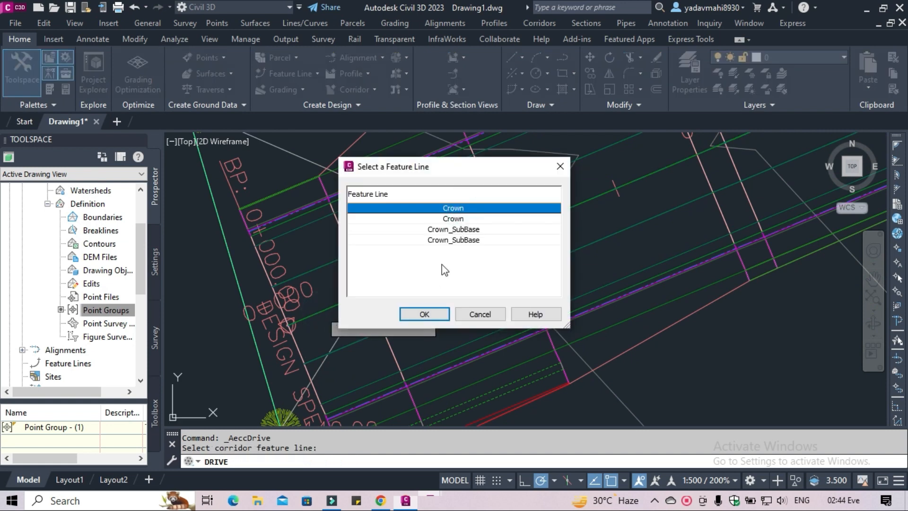
pyautogui.click(425, 314)
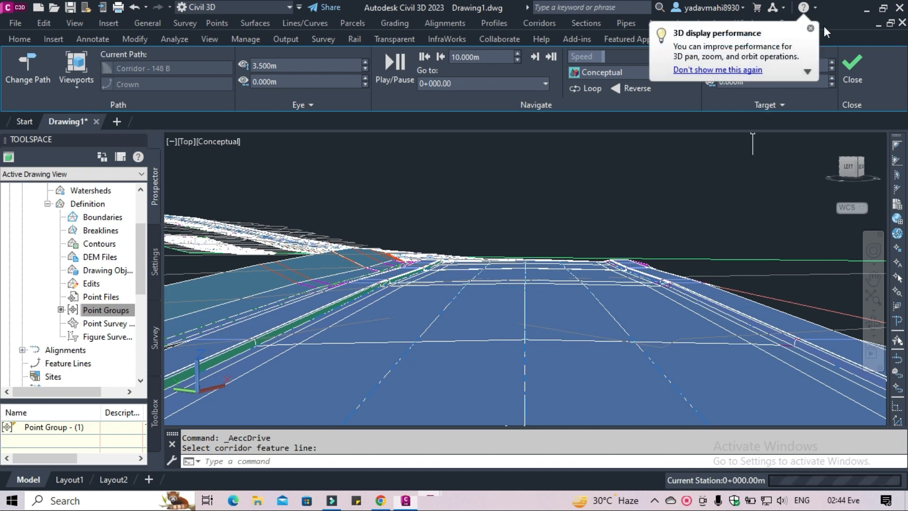
# Dismiss the 3D display performance notice and set the drive speed to 30 km/h.
pyautogui.click(810, 29)
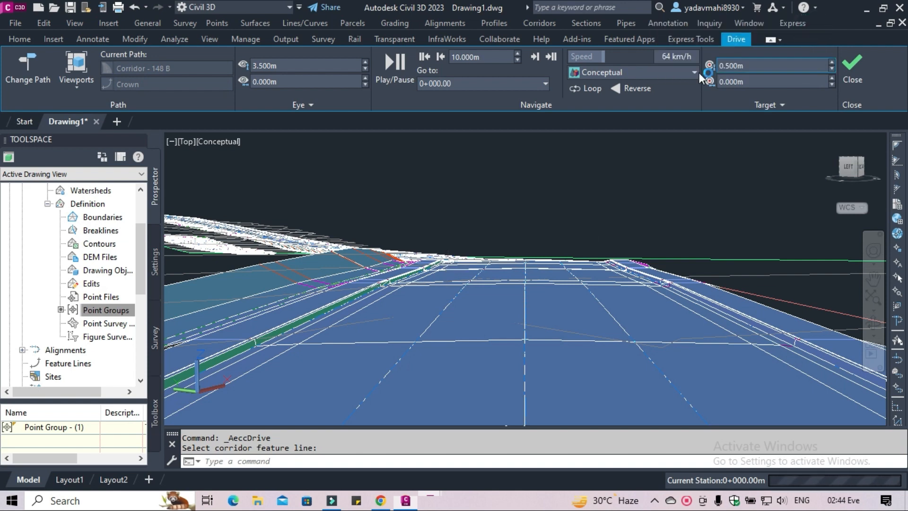
pyautogui.moveTo(661, 59); pyautogui.dragTo(638, 62)
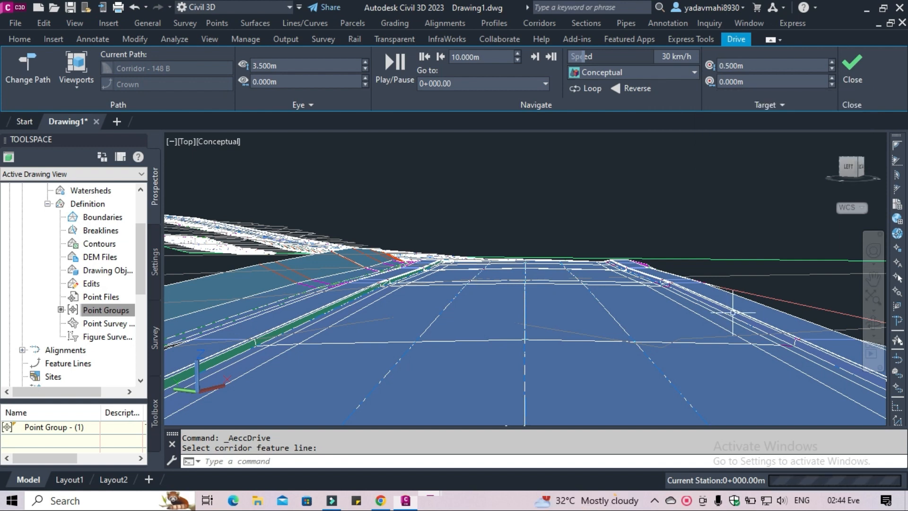
pyautogui.moveTo(560, 251)
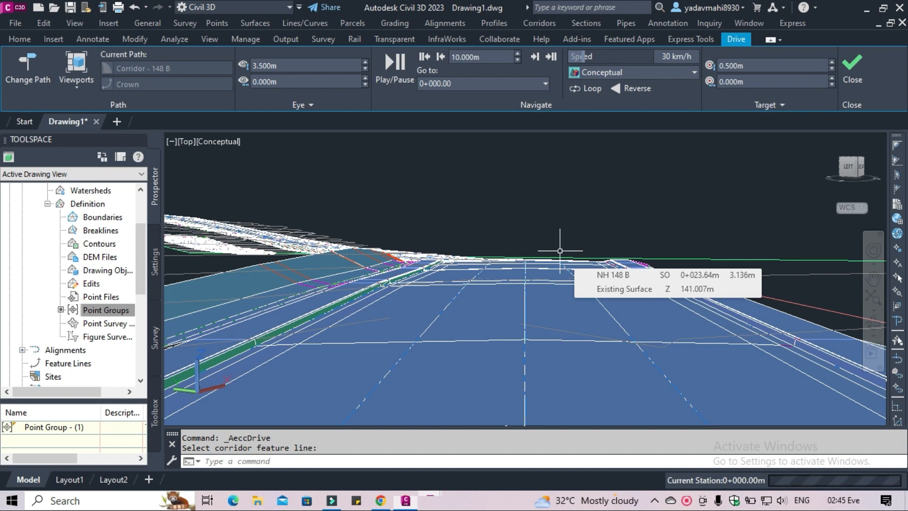
# Try the Two Horizontal viewport layout for the drive, and return to the Single viewport.
pyautogui.click(81, 92)
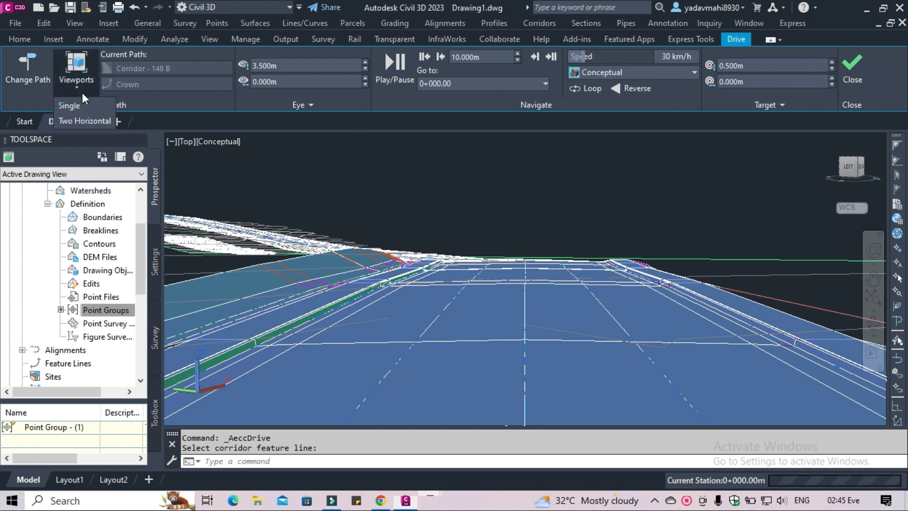
pyautogui.click(84, 123)
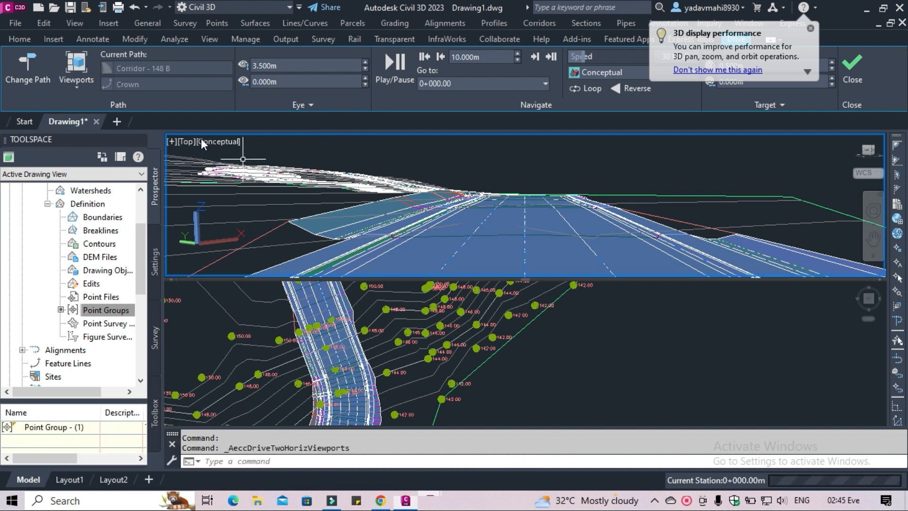
pyautogui.click(72, 80)
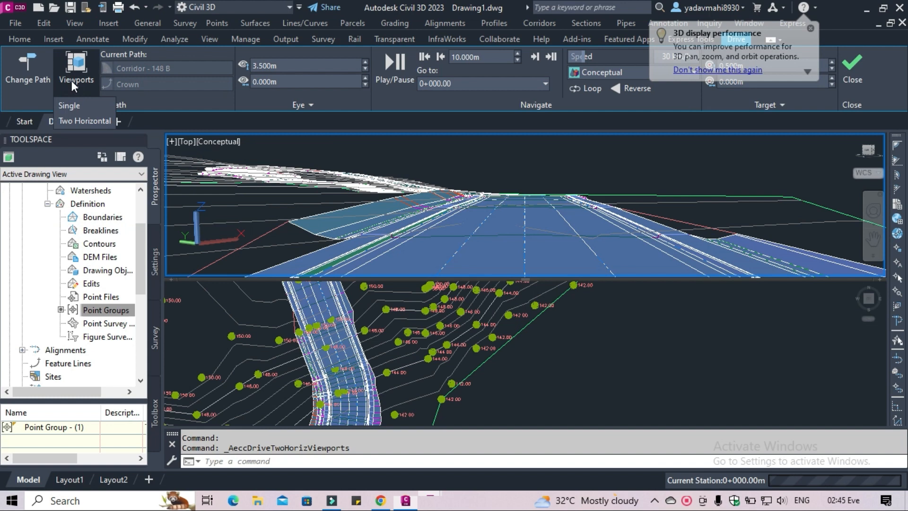
pyautogui.click(69, 108)
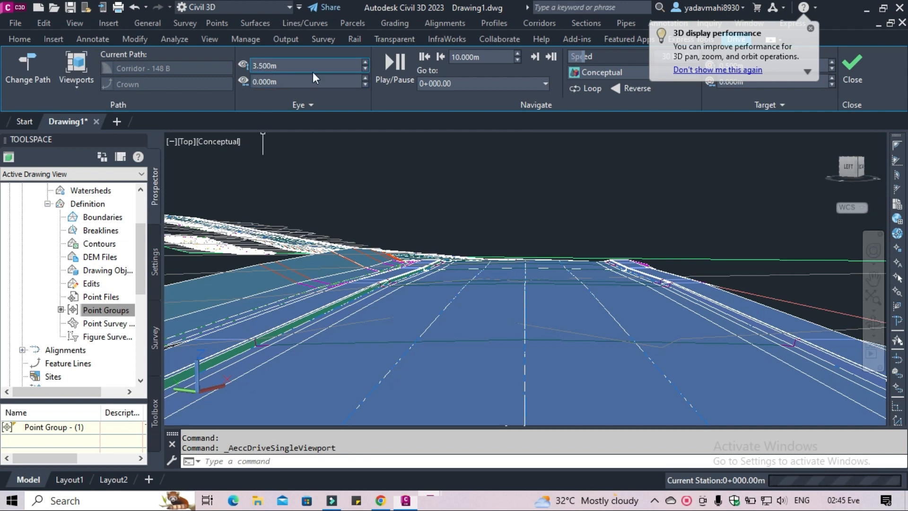
# Set the drive's eye height above the path to 2.500 m.
pyautogui.click(365, 69)
pyautogui.click(365, 69)
pyautogui.click(365, 69)
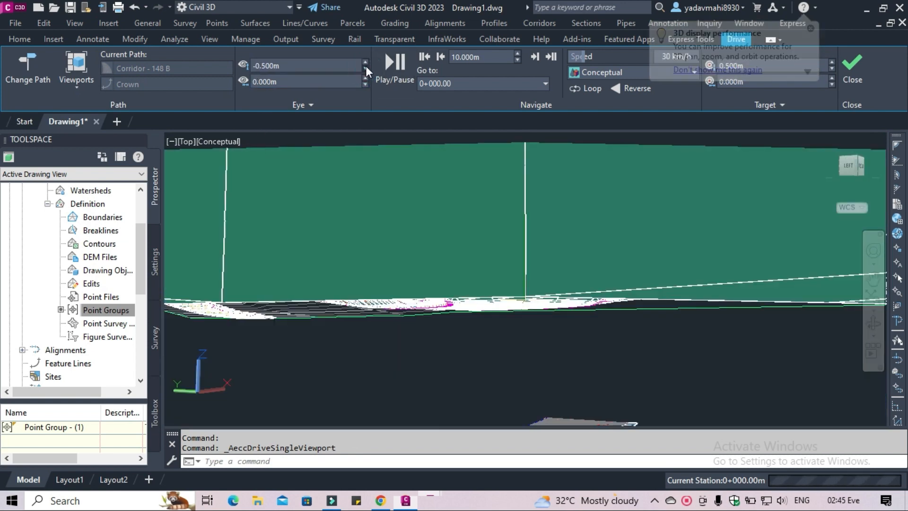
pyautogui.click(365, 63)
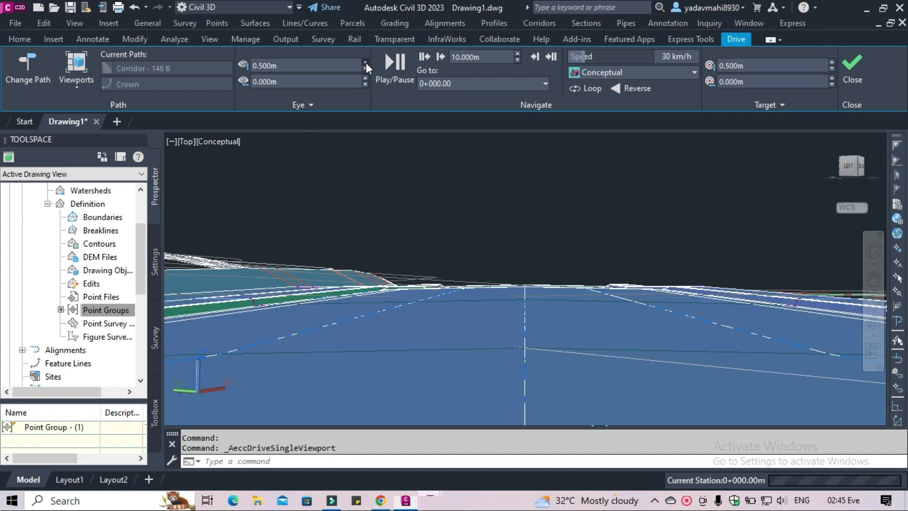
pyautogui.click(365, 62)
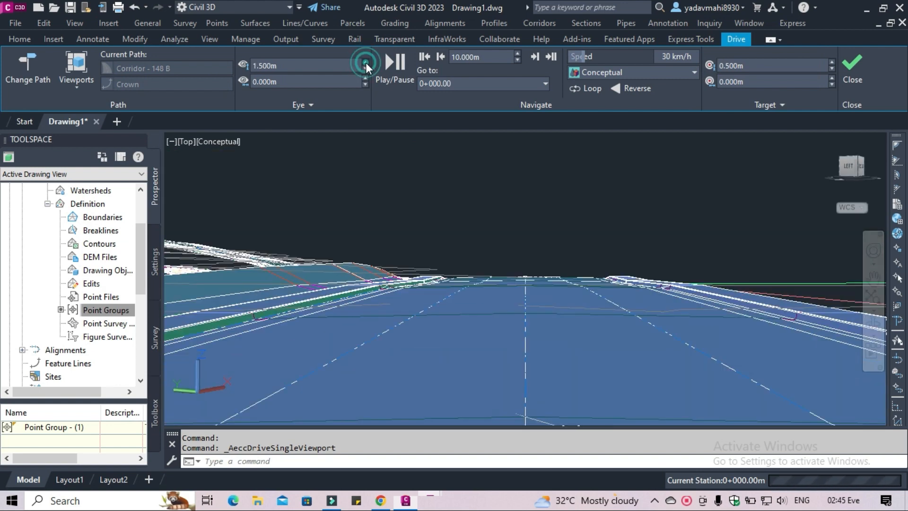
pyautogui.click(365, 62)
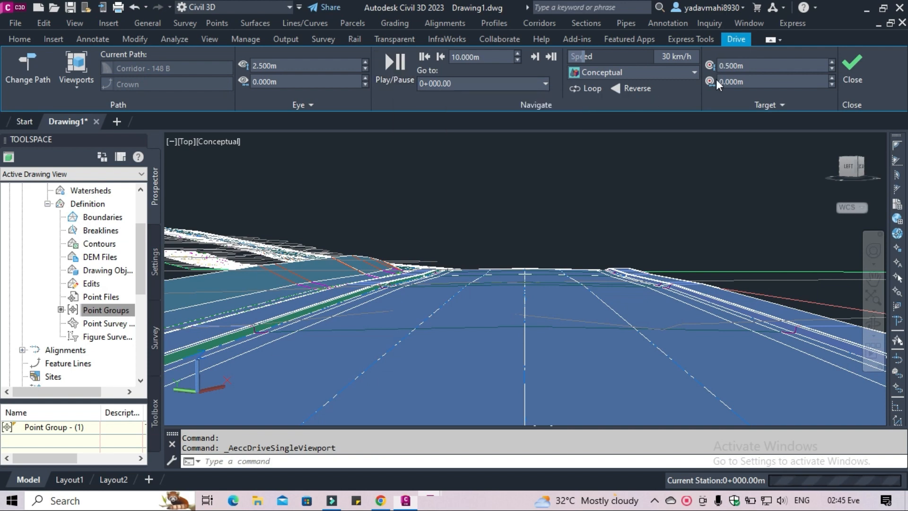
# Try the Realistic visual style for the drive view, and return to Conceptual.
pyautogui.click(674, 72)
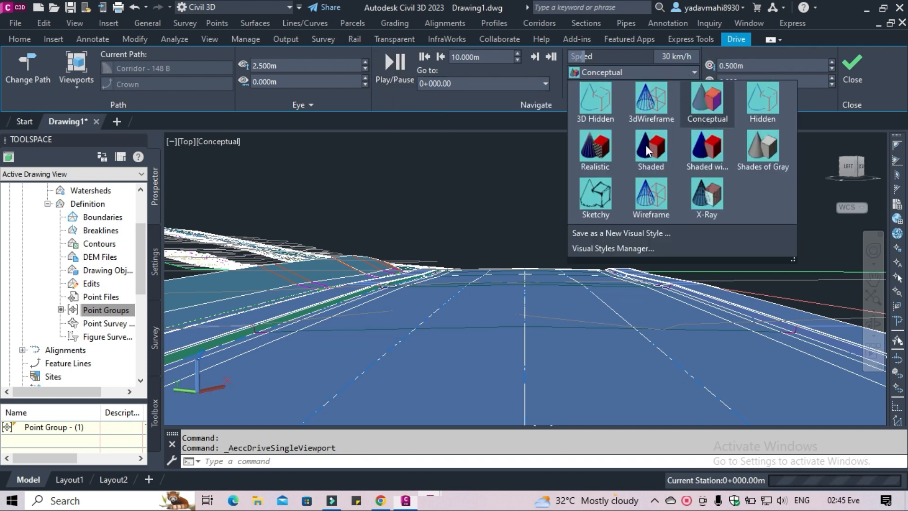
pyautogui.click(603, 145)
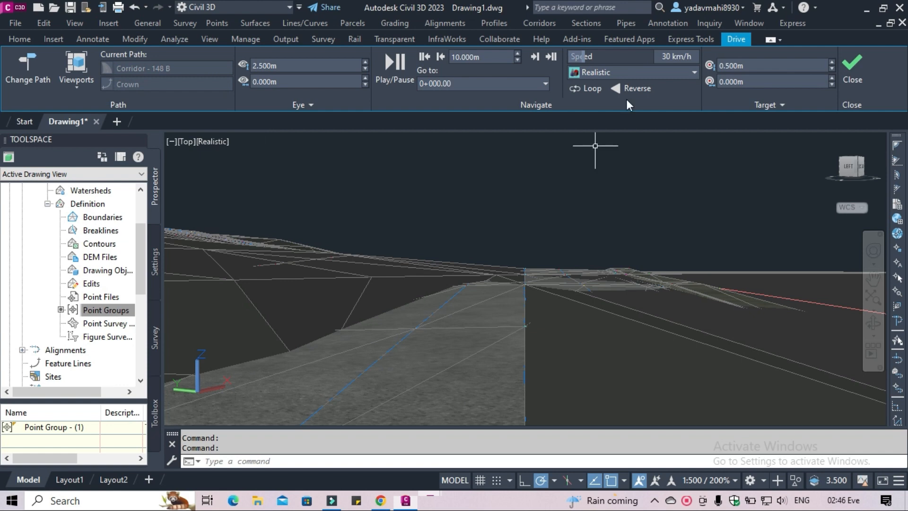
pyautogui.click(659, 72)
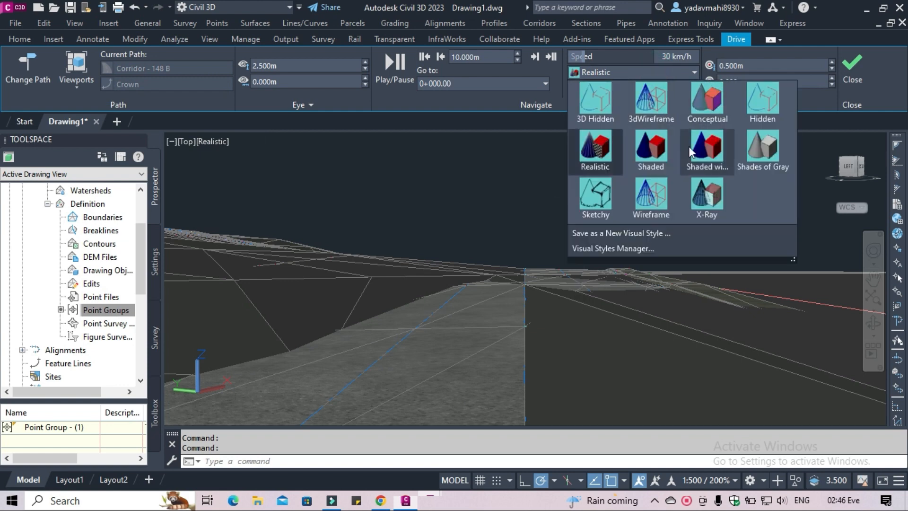
pyautogui.click(702, 104)
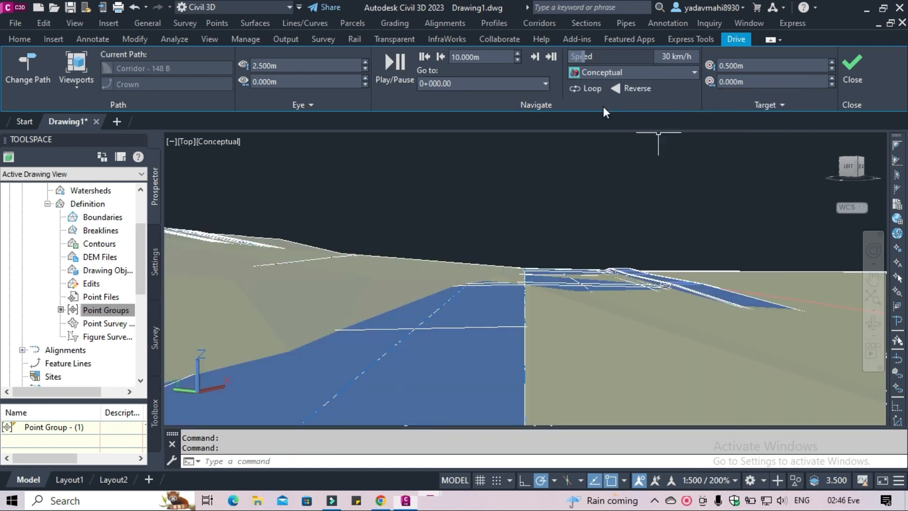
# Play the drive simulation along the corridor's Crown path, and close the Drive mode.
pyautogui.click(394, 79)
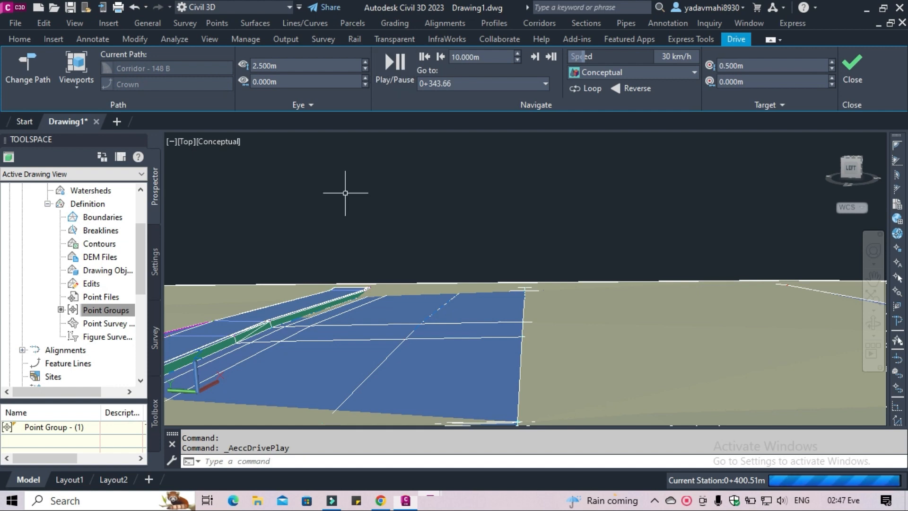
pyautogui.click(857, 69)
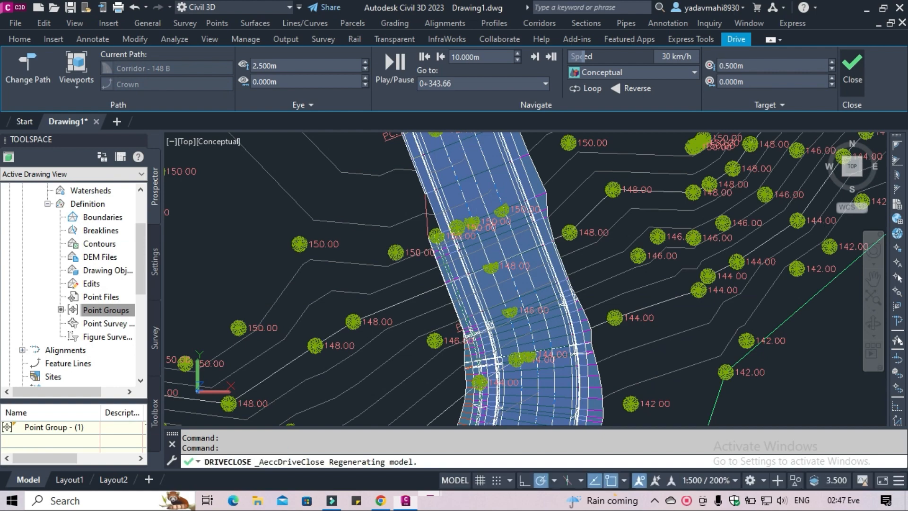
# Look over the Plot settings for the model, including printer, paper size and plot area, and cancel without plotting.
pyautogui.scroll(-8, 633, 212)
pyautogui.moveTo(618, 214)
pyautogui.mouseDown(button='middle')
pyautogui.moveTo(442, 255)
pyautogui.moveTo(373, 302)
pyautogui.mouseUp(button='middle')
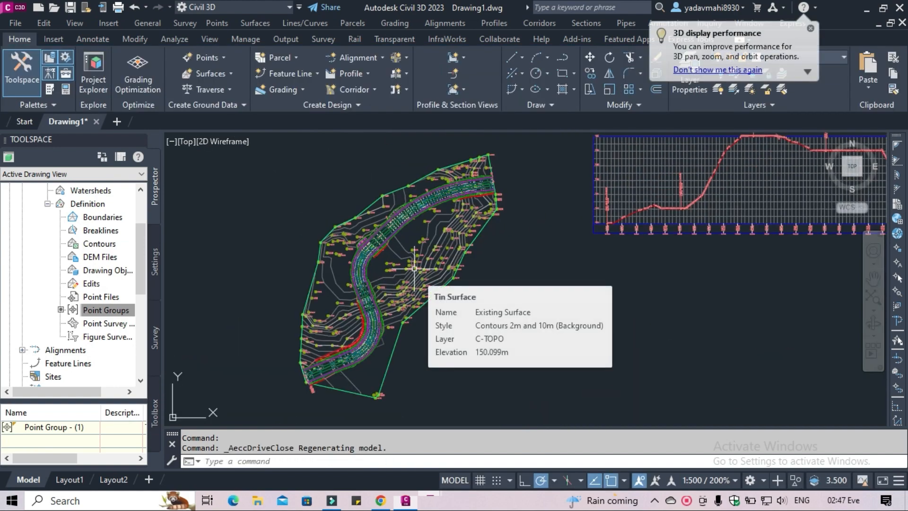
pyautogui.write('PLOT')
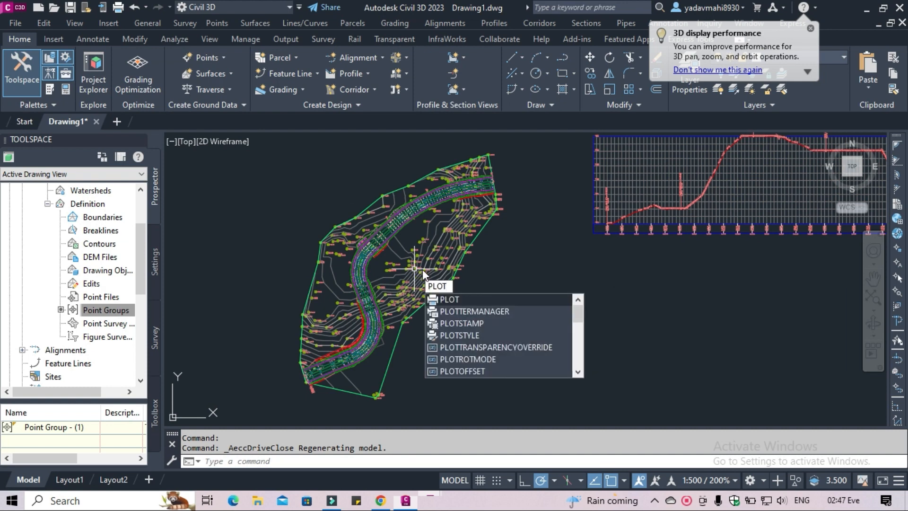
pyautogui.press('Return')
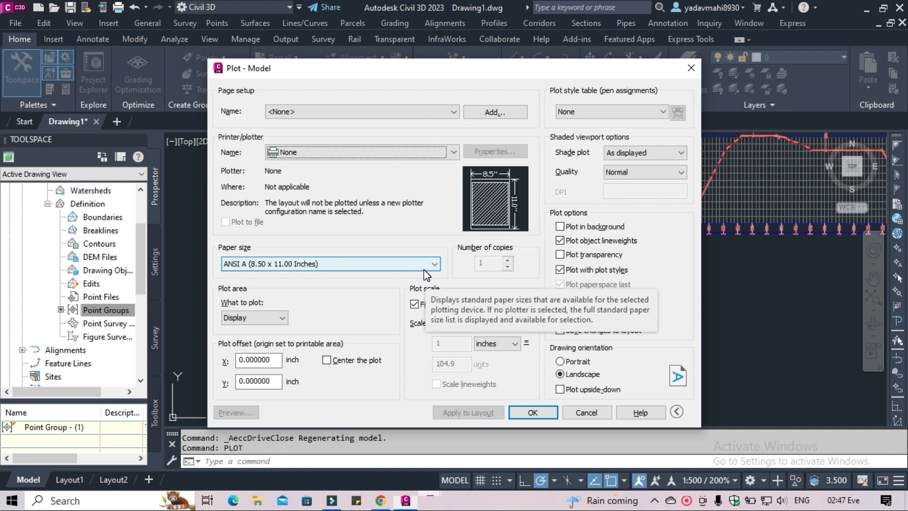
pyautogui.click(576, 407)
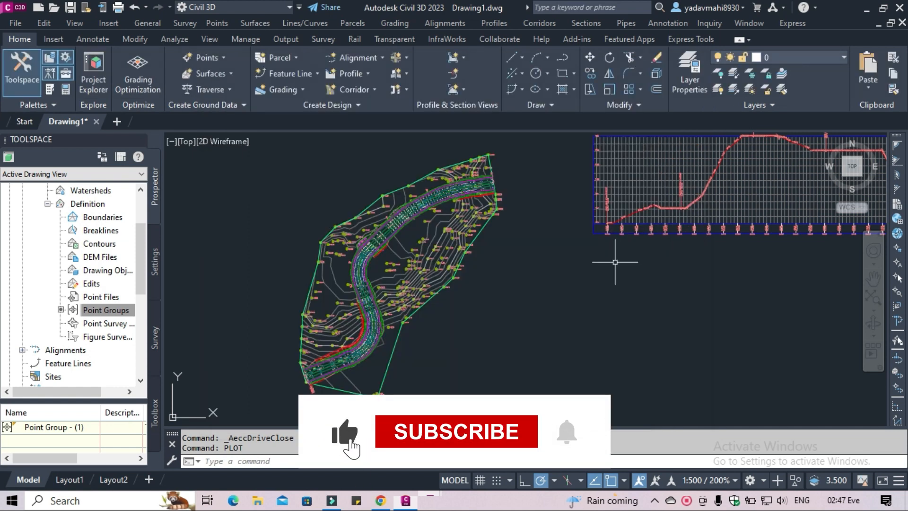
pyautogui.scroll(-6, 523, 288)
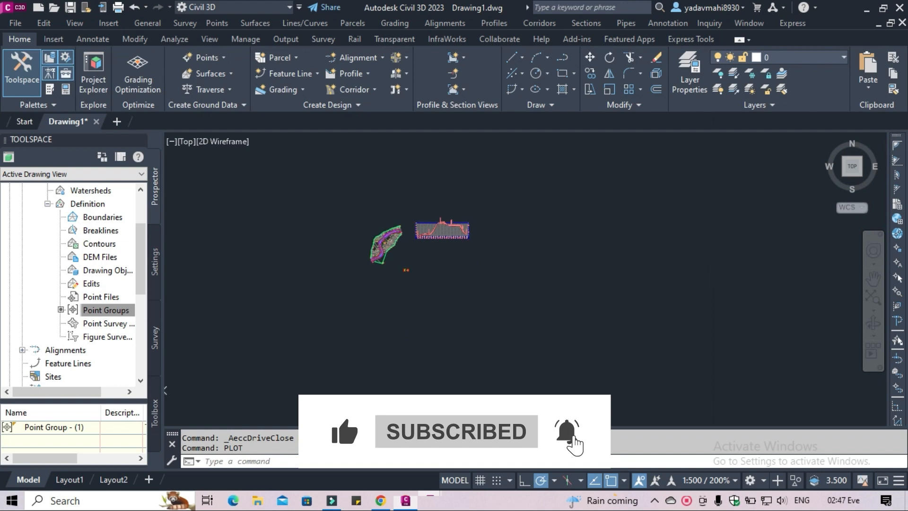
pyautogui.scroll(10, 410, 226)
pyautogui.scroll(5, 436, 242)
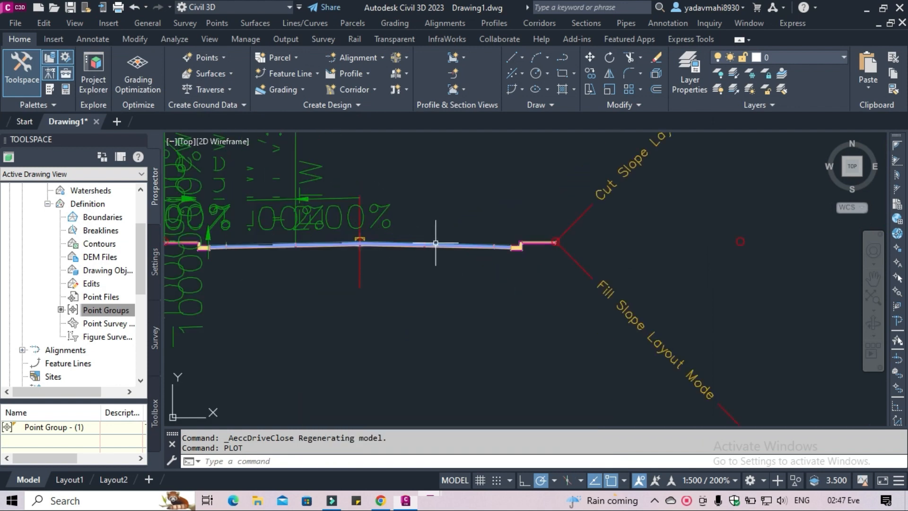
pyautogui.scroll(12, 435, 243)
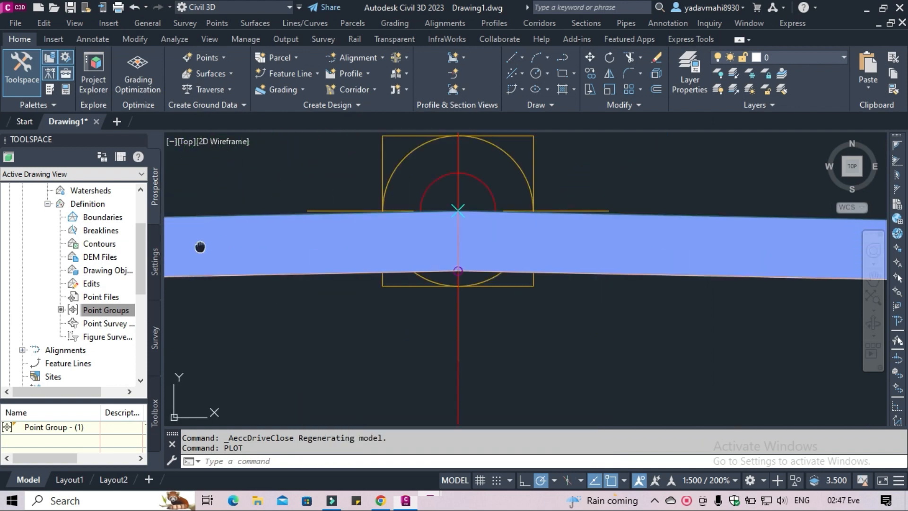
pyautogui.scroll(-8, 276, 276)
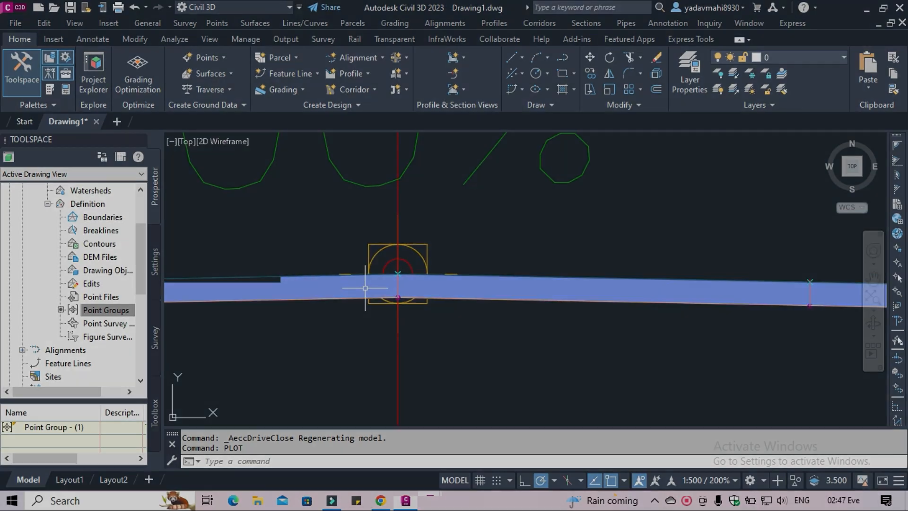